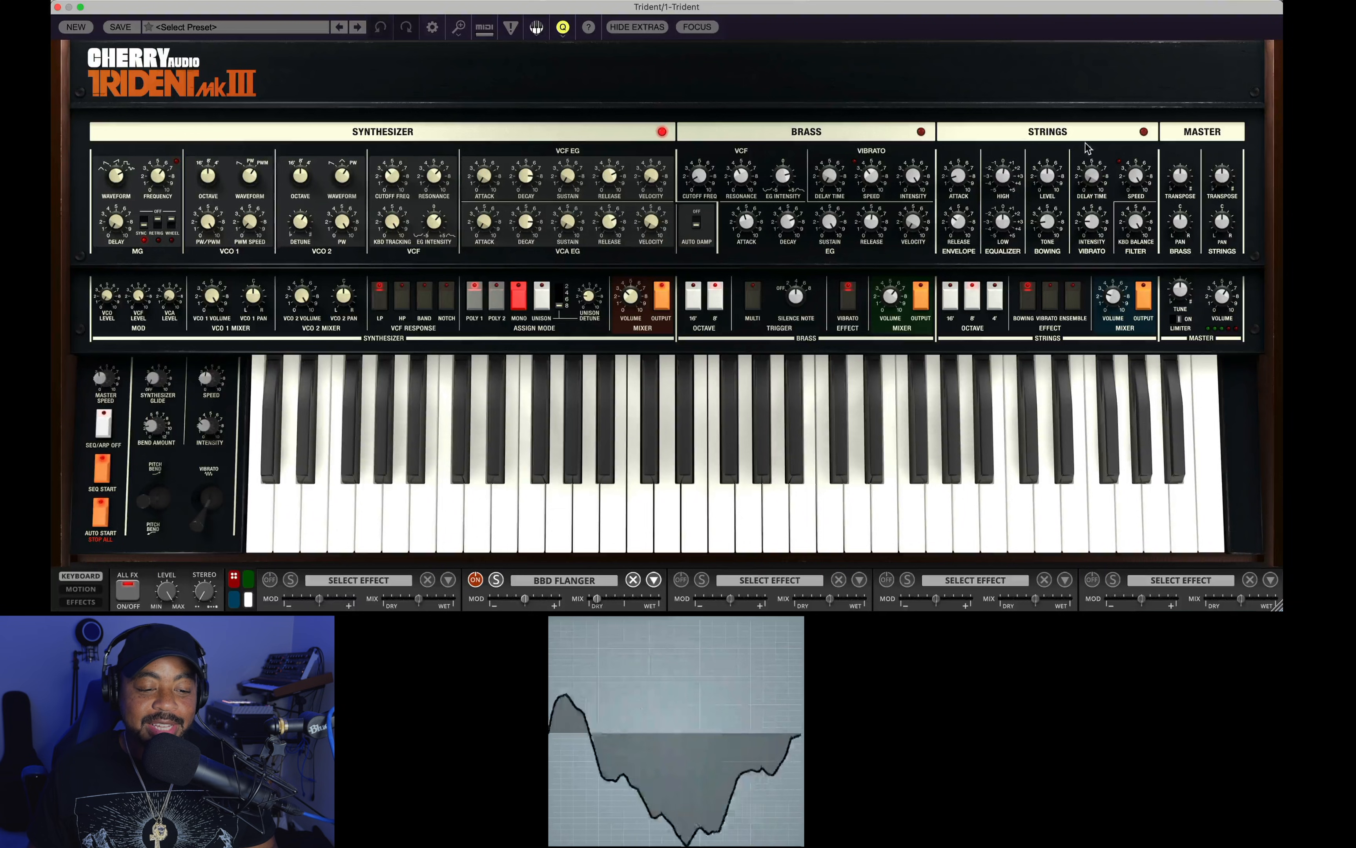
# - Show the motion and effects sections, load Dual Ensemble into the first effect slot, and try reordering it with BBD Flanger
pyautogui.click(82, 590)
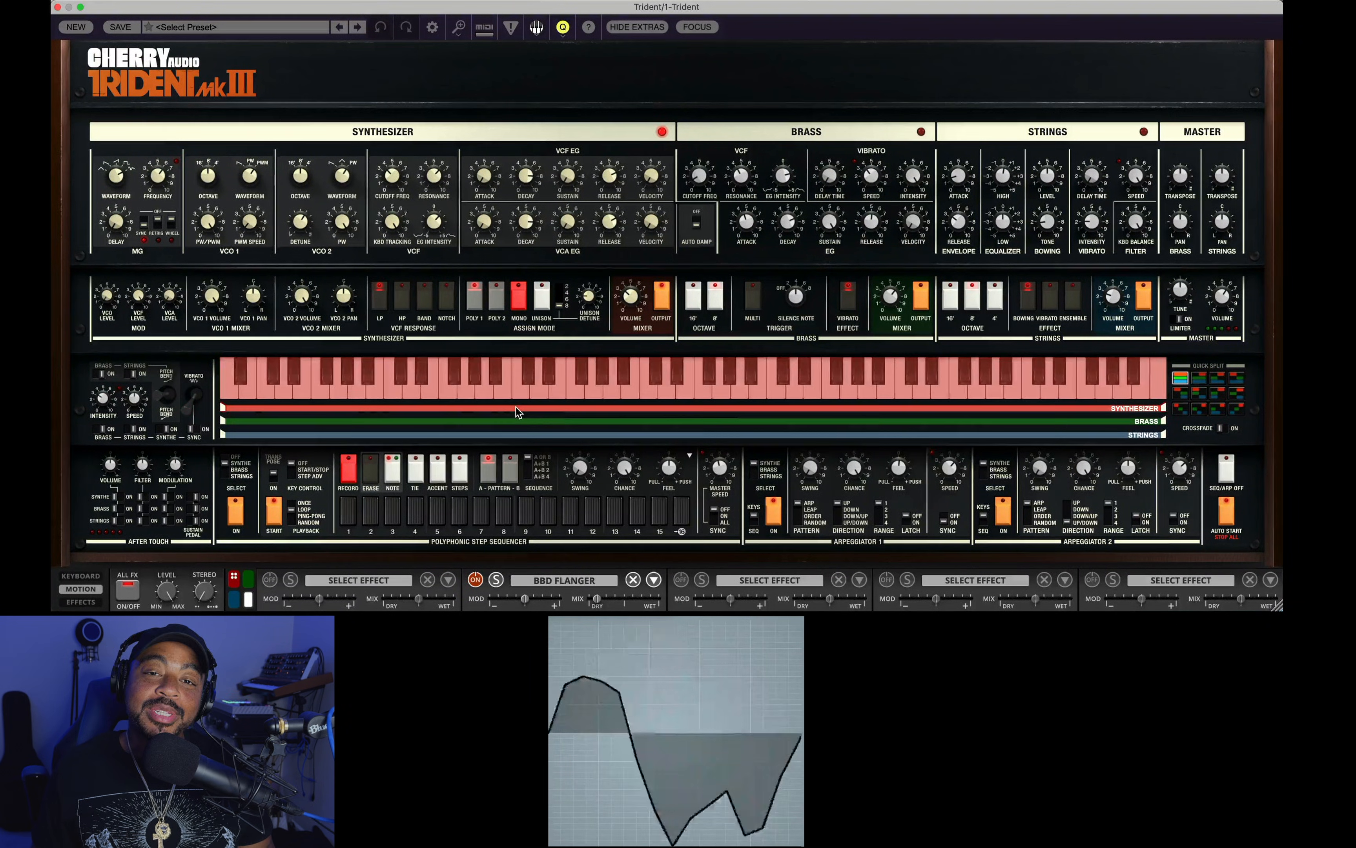
pyautogui.click(82, 602)
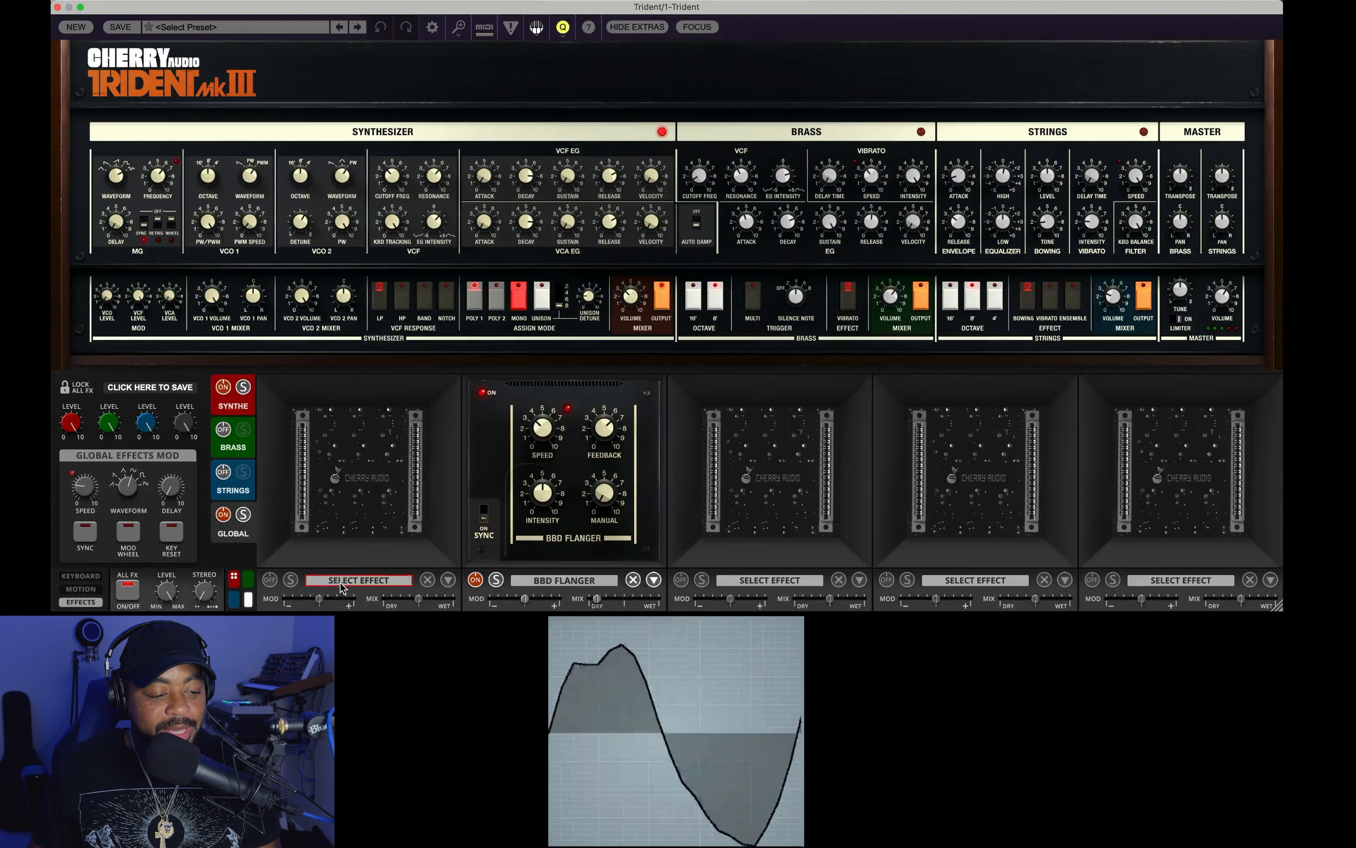
pyautogui.click(359, 580)
pyautogui.click(458, 396)
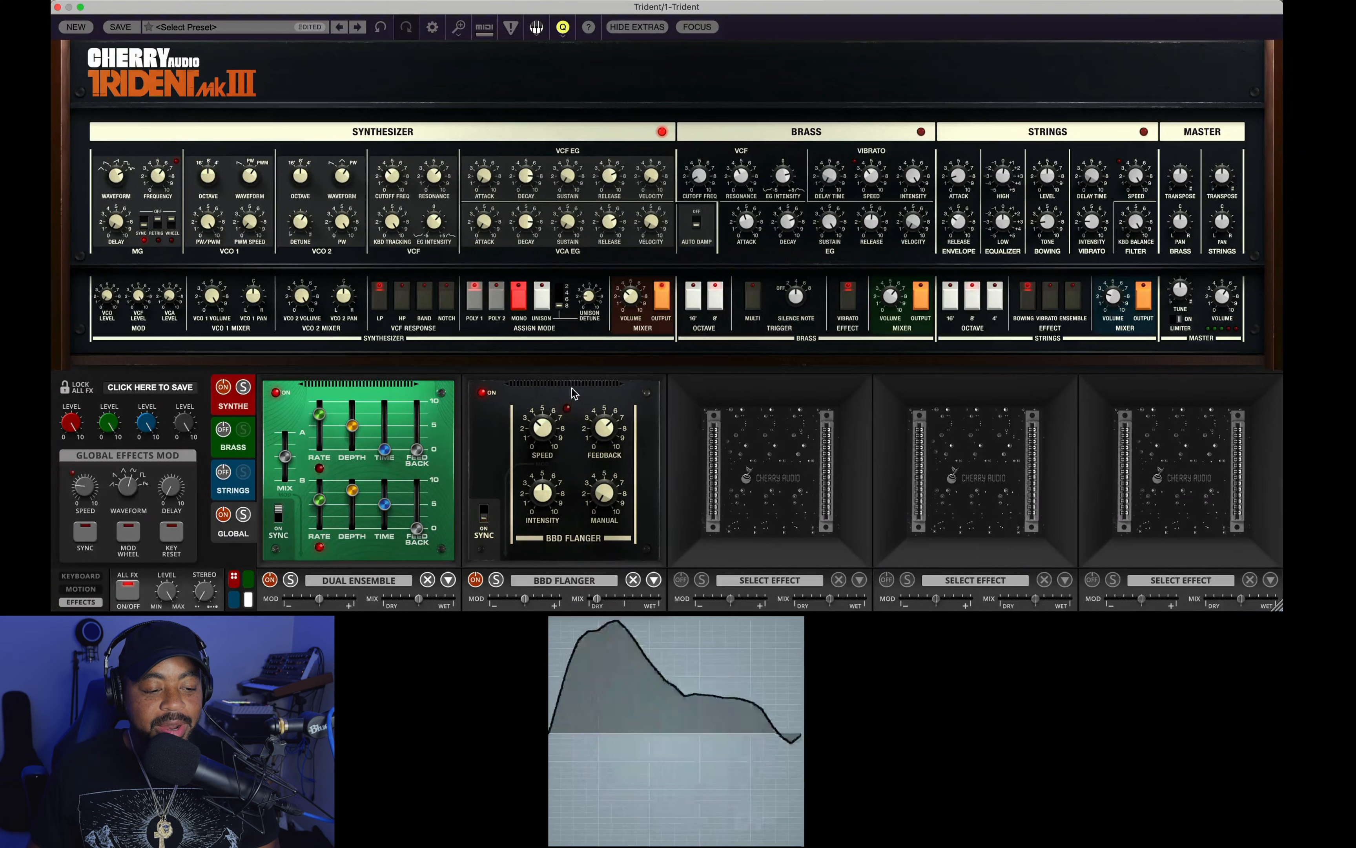
pyautogui.moveTo(572, 384)
pyautogui.mouseDown()
pyautogui.moveTo(796, 386)
pyautogui.moveTo(560, 408)
pyautogui.mouseUp()
pyautogui.moveTo(405, 381); pyautogui.dragTo(671, 385)
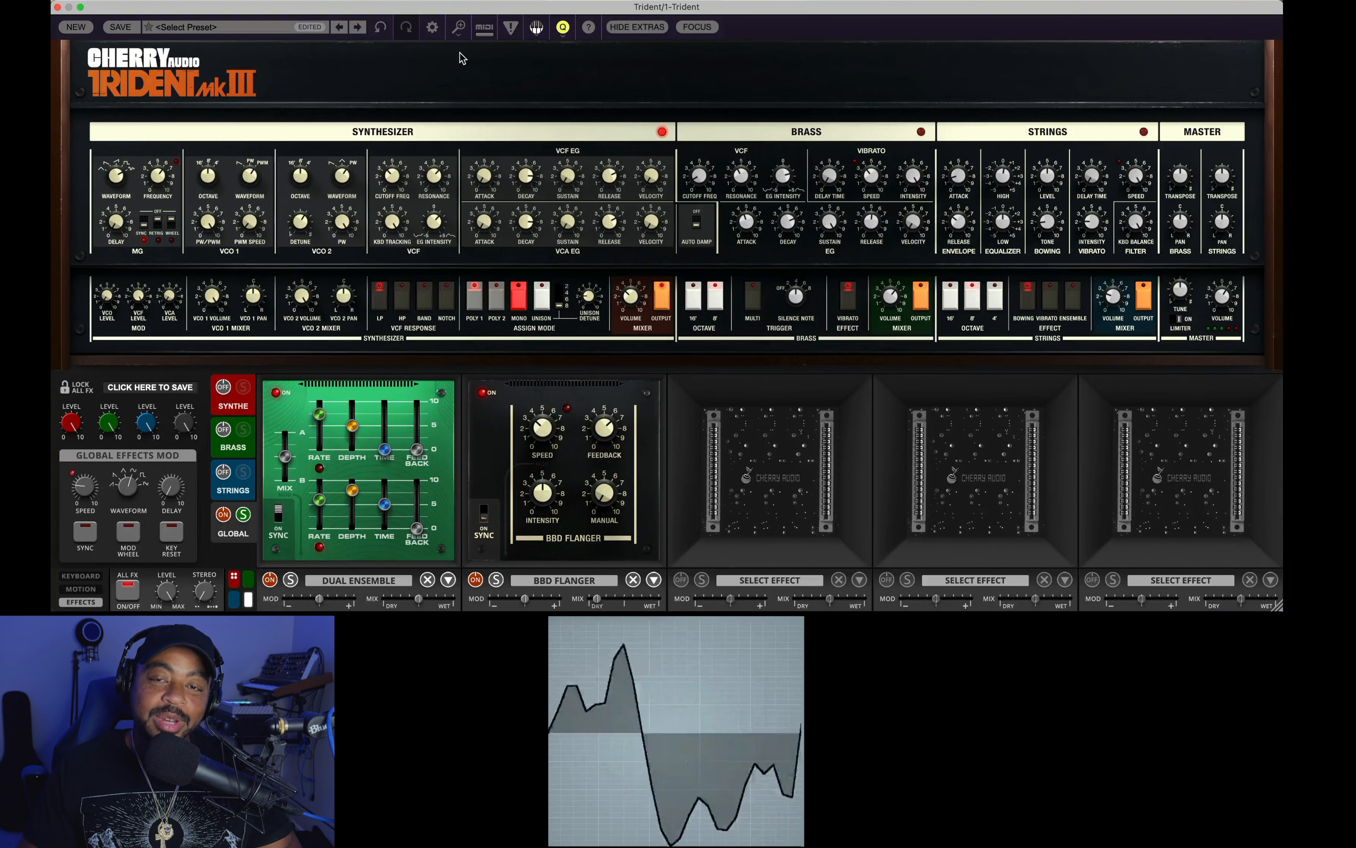
# - Start a new default preset, bring back the keyboard section, and magnify the panel with Focus
pyautogui.click(80, 27)
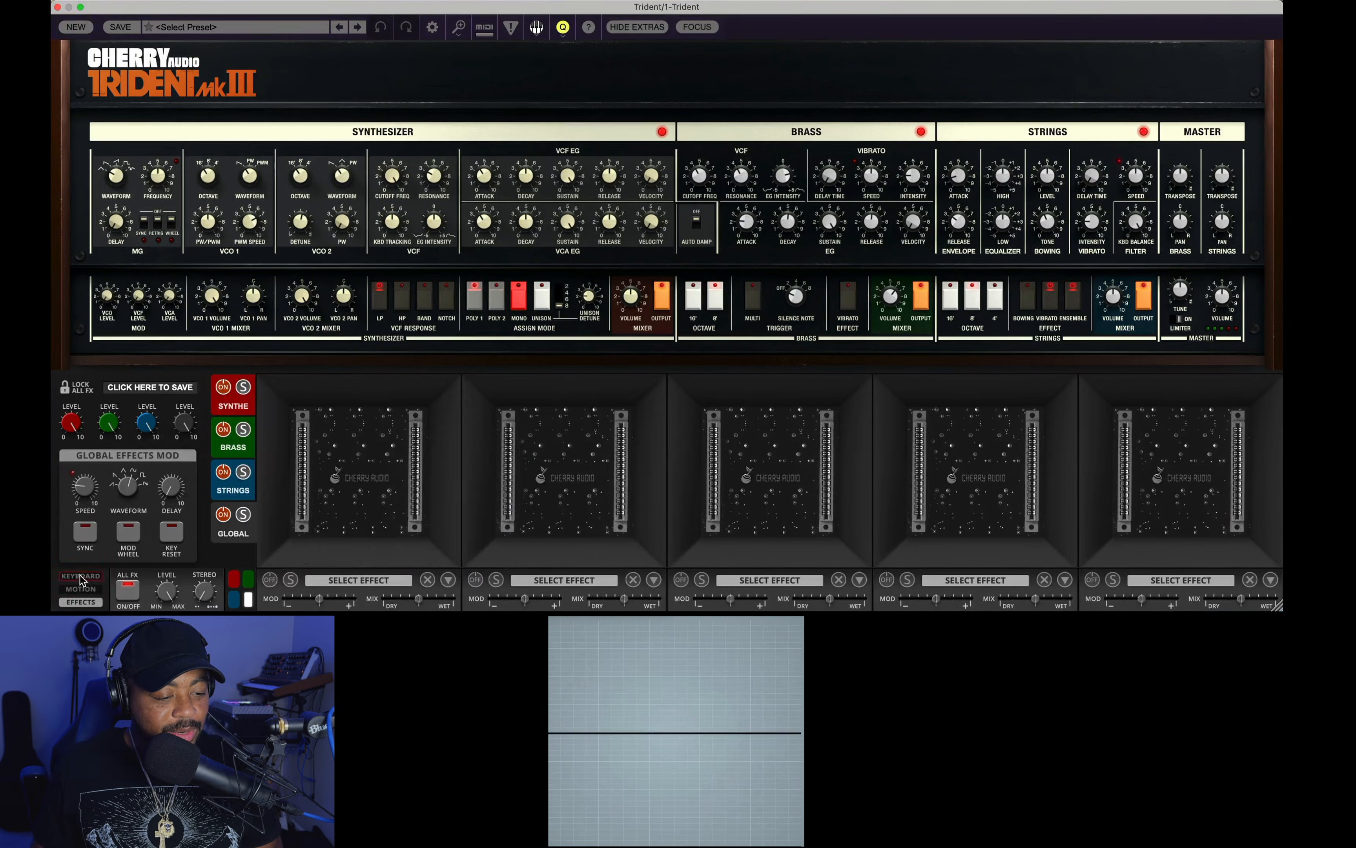
pyautogui.click(80, 576)
pyautogui.click(701, 27)
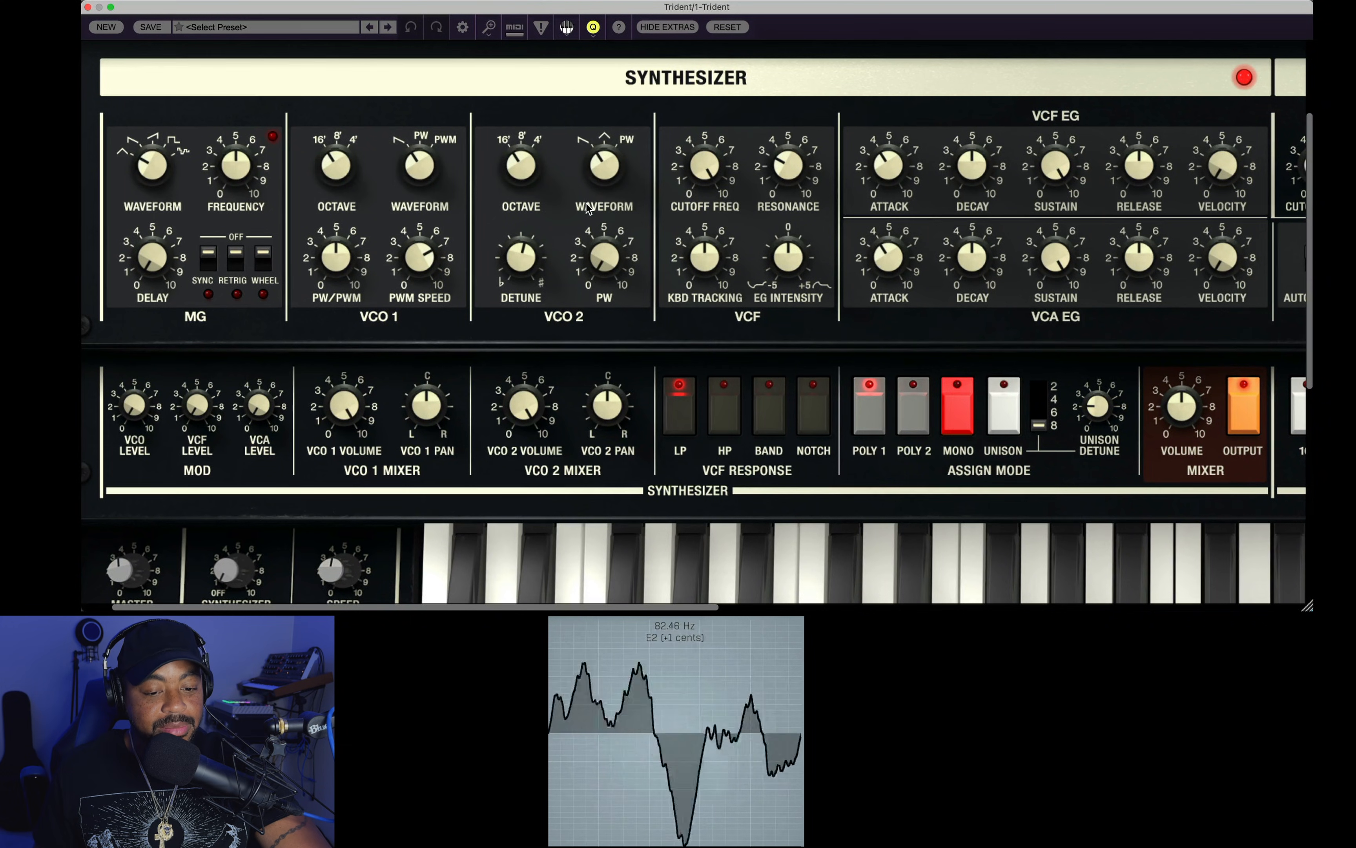
# - Isolate VCO 1 in the synthesizer mixer by setting VCO 2 volume to 0 and VCO 1 volume to 10
pyautogui.moveTo(524, 405); pyautogui.dragTo(562, 489)
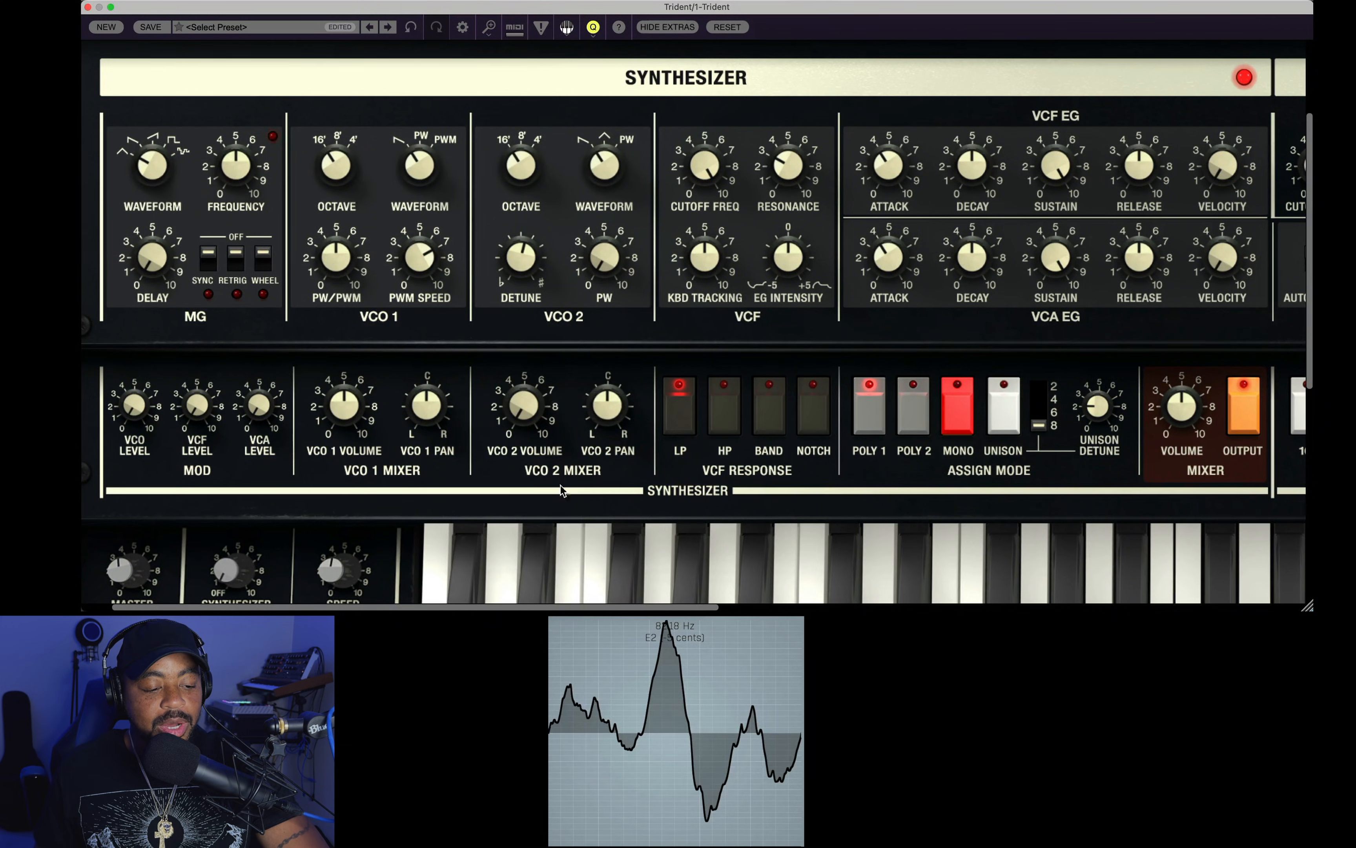
pyautogui.moveTo(441, 606); pyautogui.dragTo(992, 607)
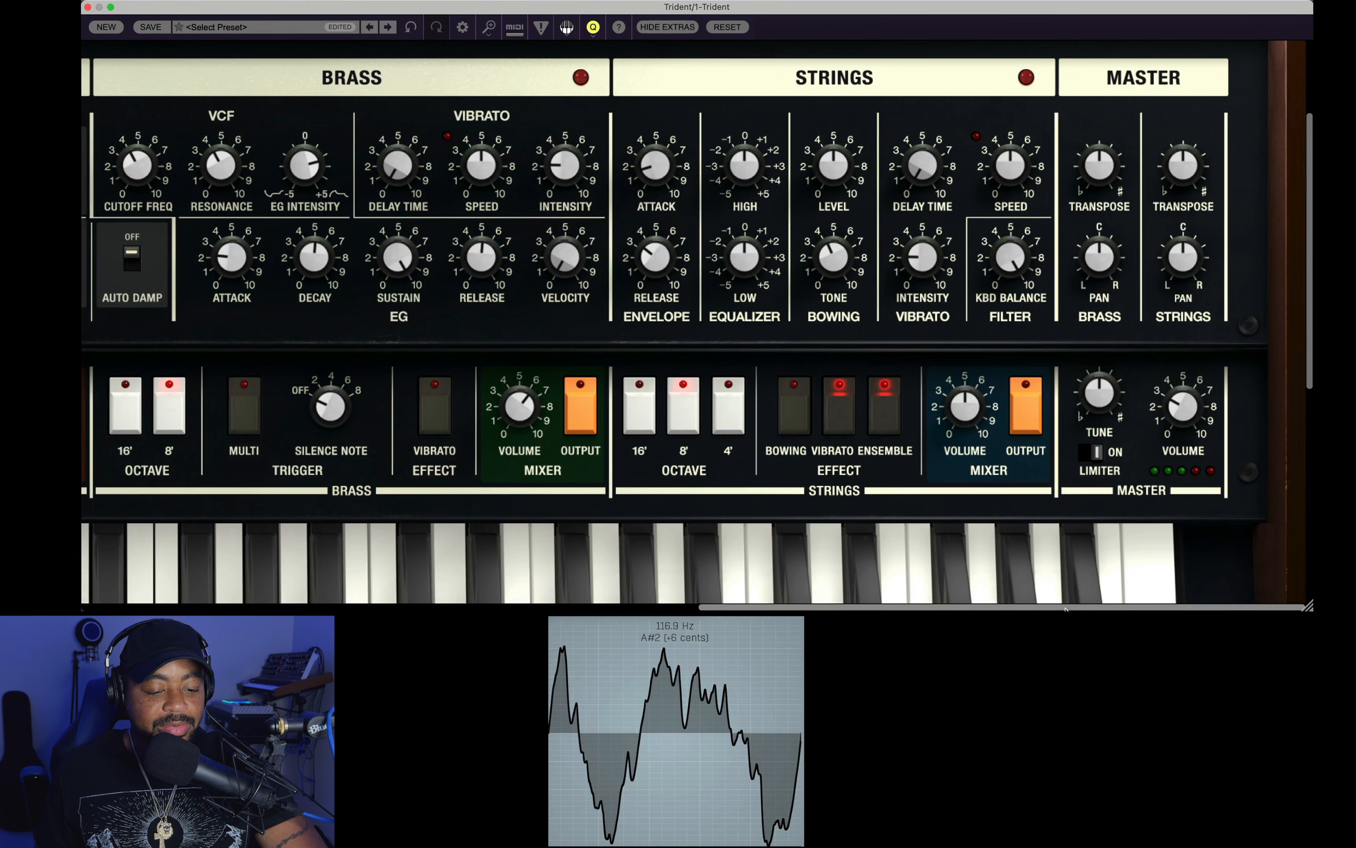
pyautogui.moveTo(858, 607); pyautogui.dragTo(239, 603)
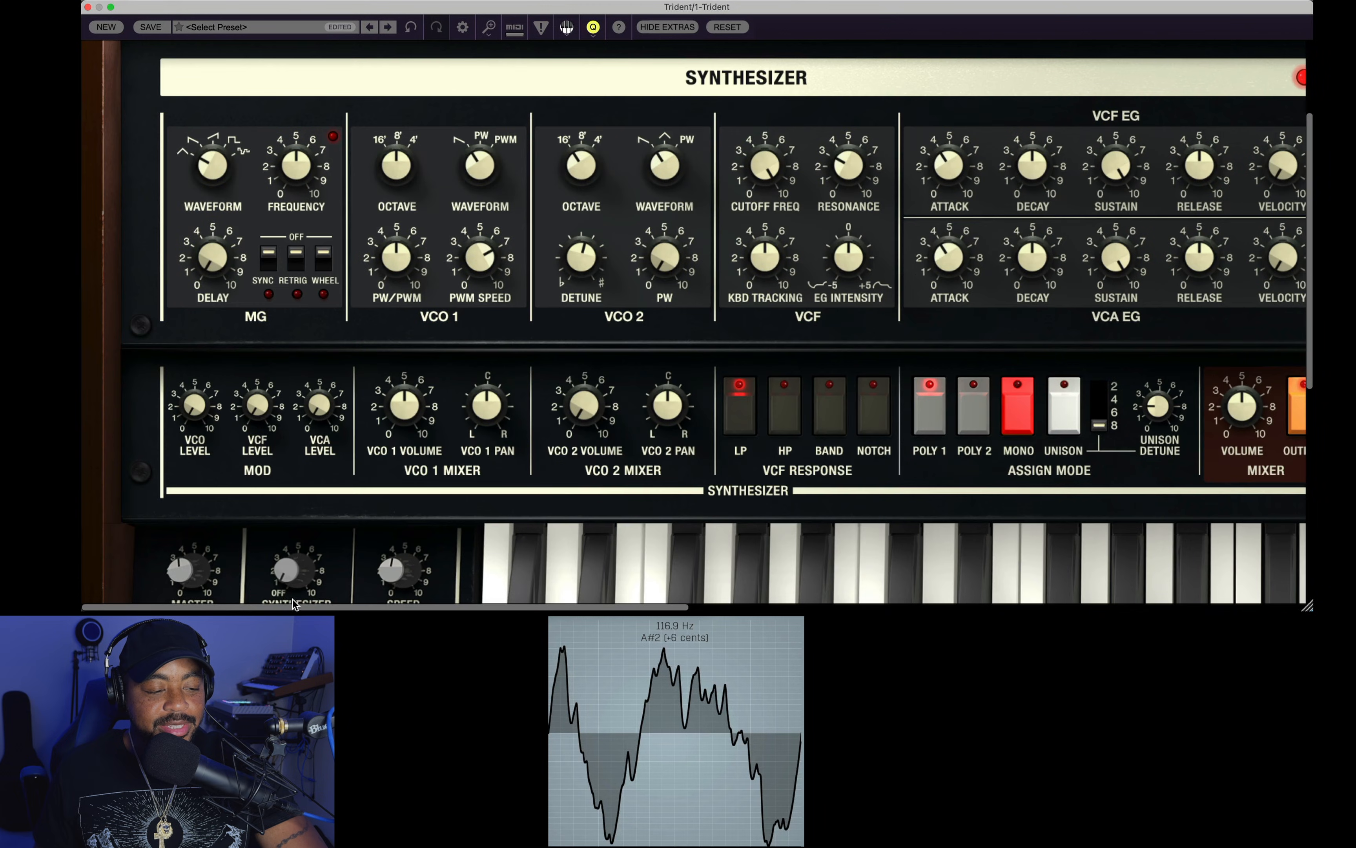
pyautogui.moveTo(323, 605); pyautogui.dragTo(348, 606)
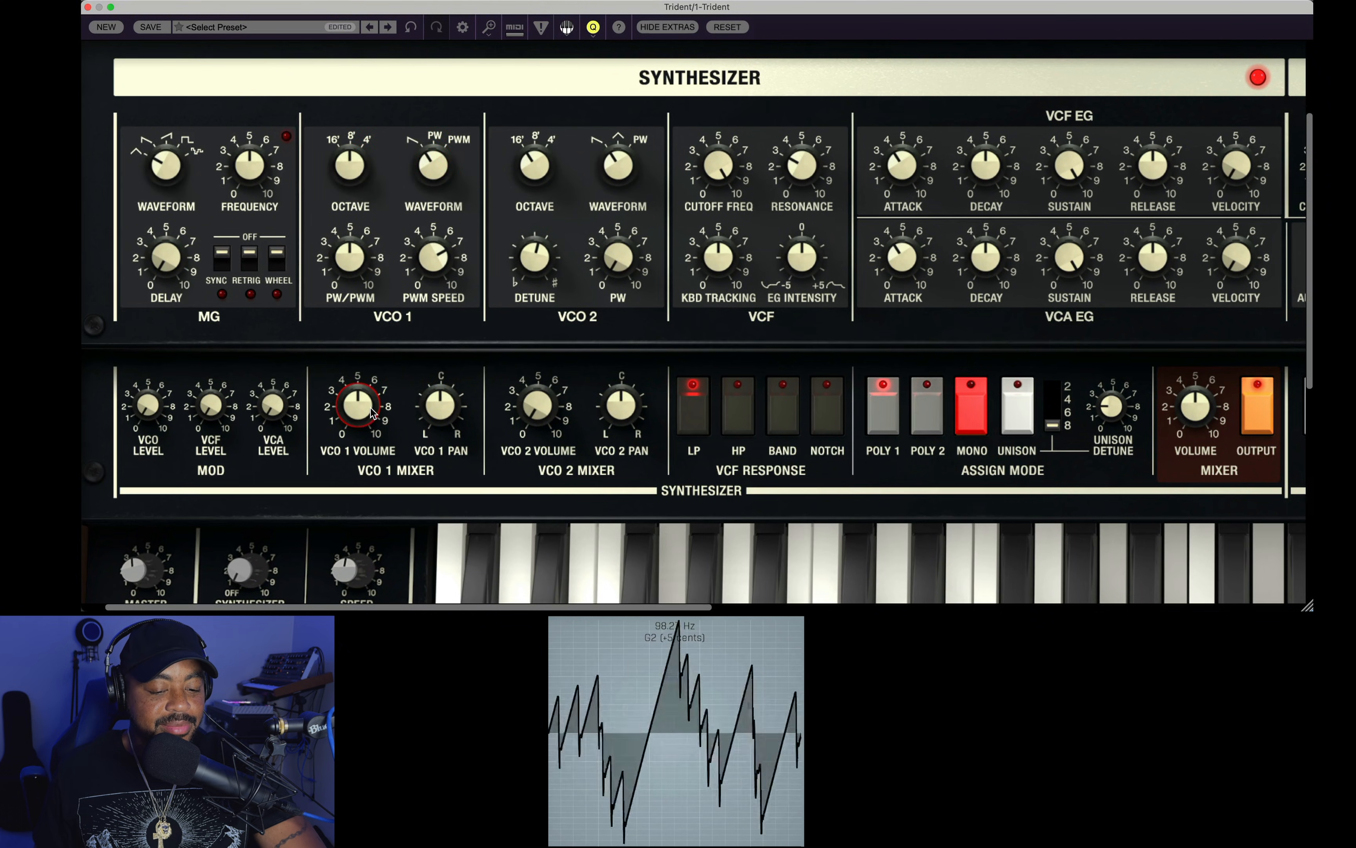
pyautogui.moveTo(372, 412)
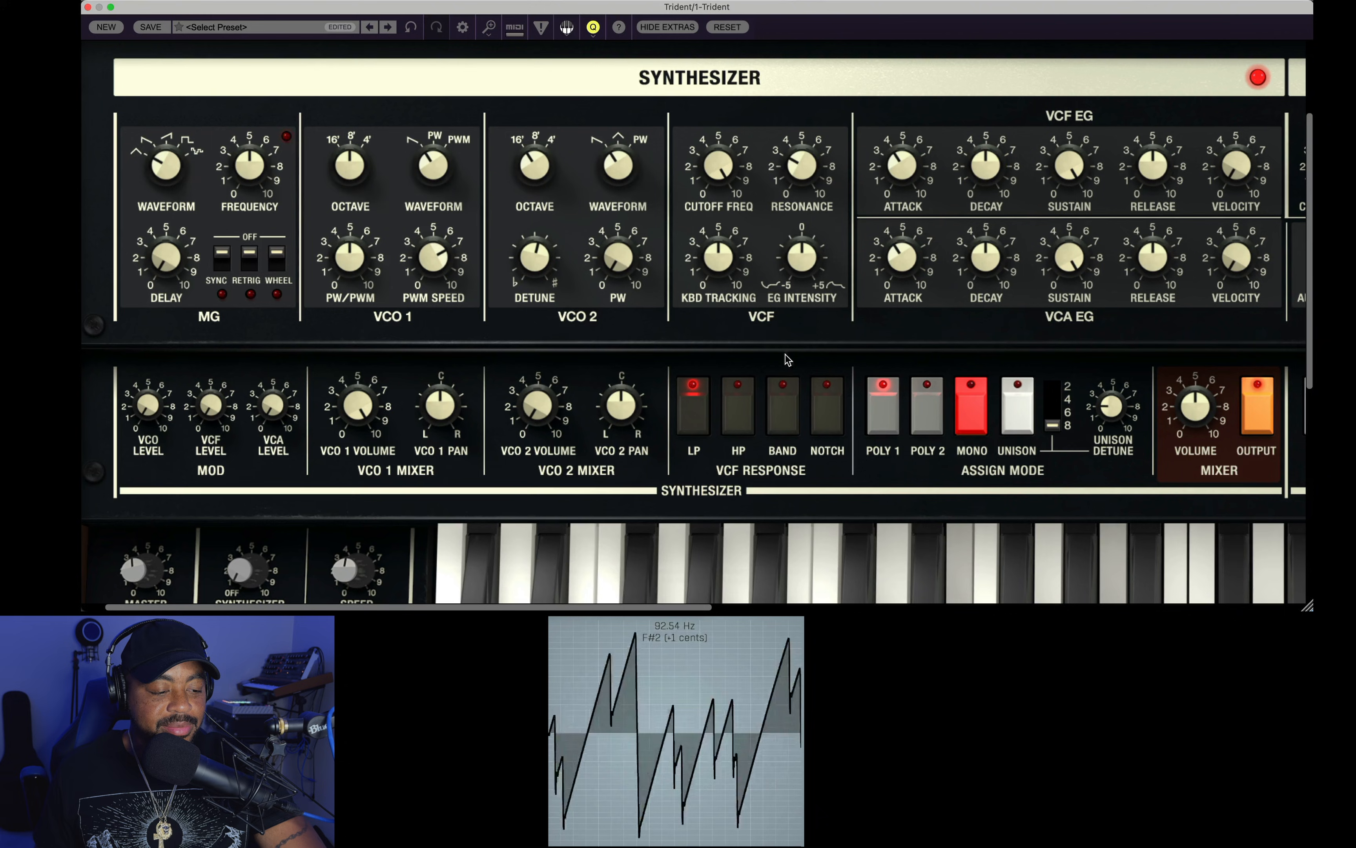
# - Blend VCO 2 back in by raising its mixer volume, and detune it to about +0.16 semitones
pyautogui.moveTo(629, 409)
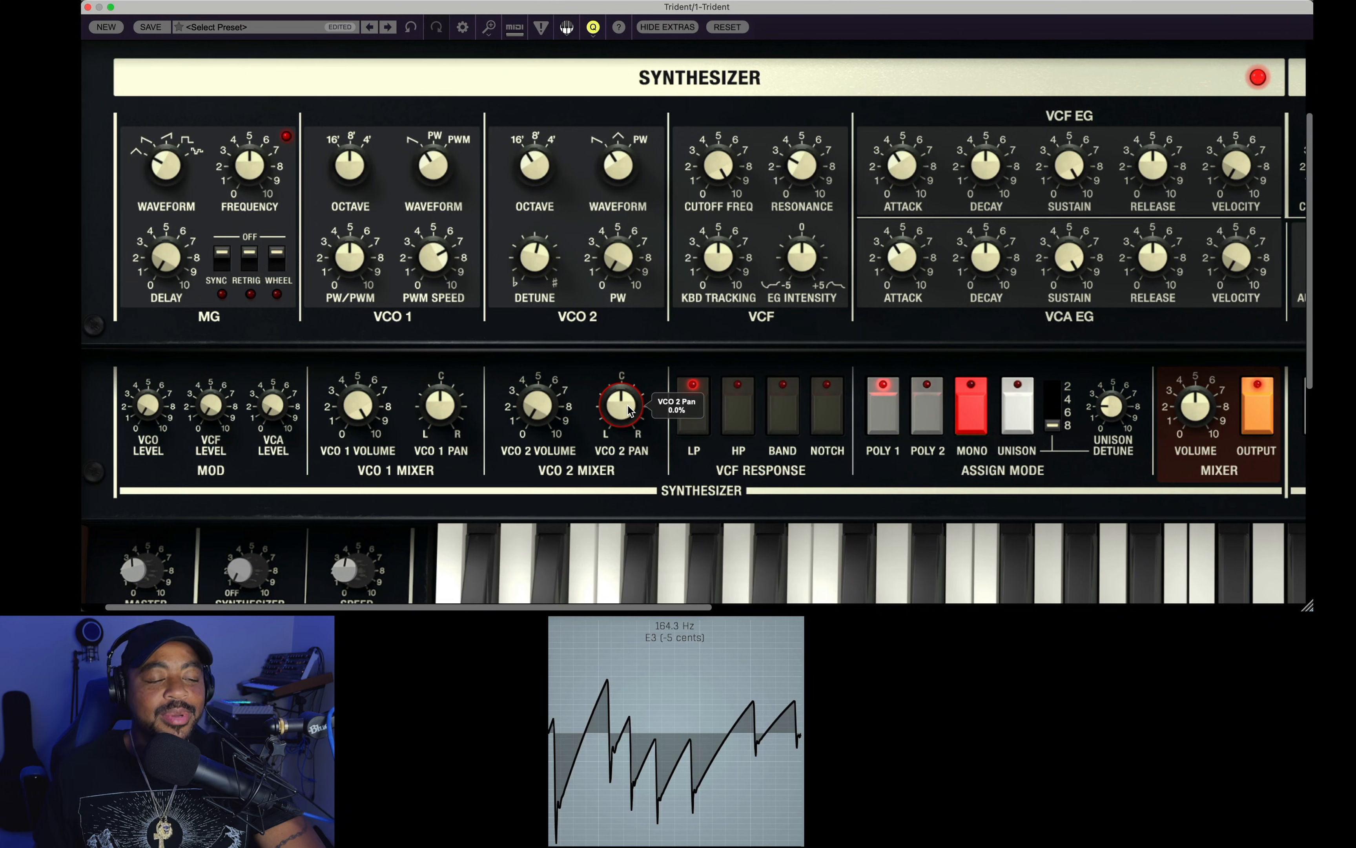
pyautogui.moveTo(425, 167)
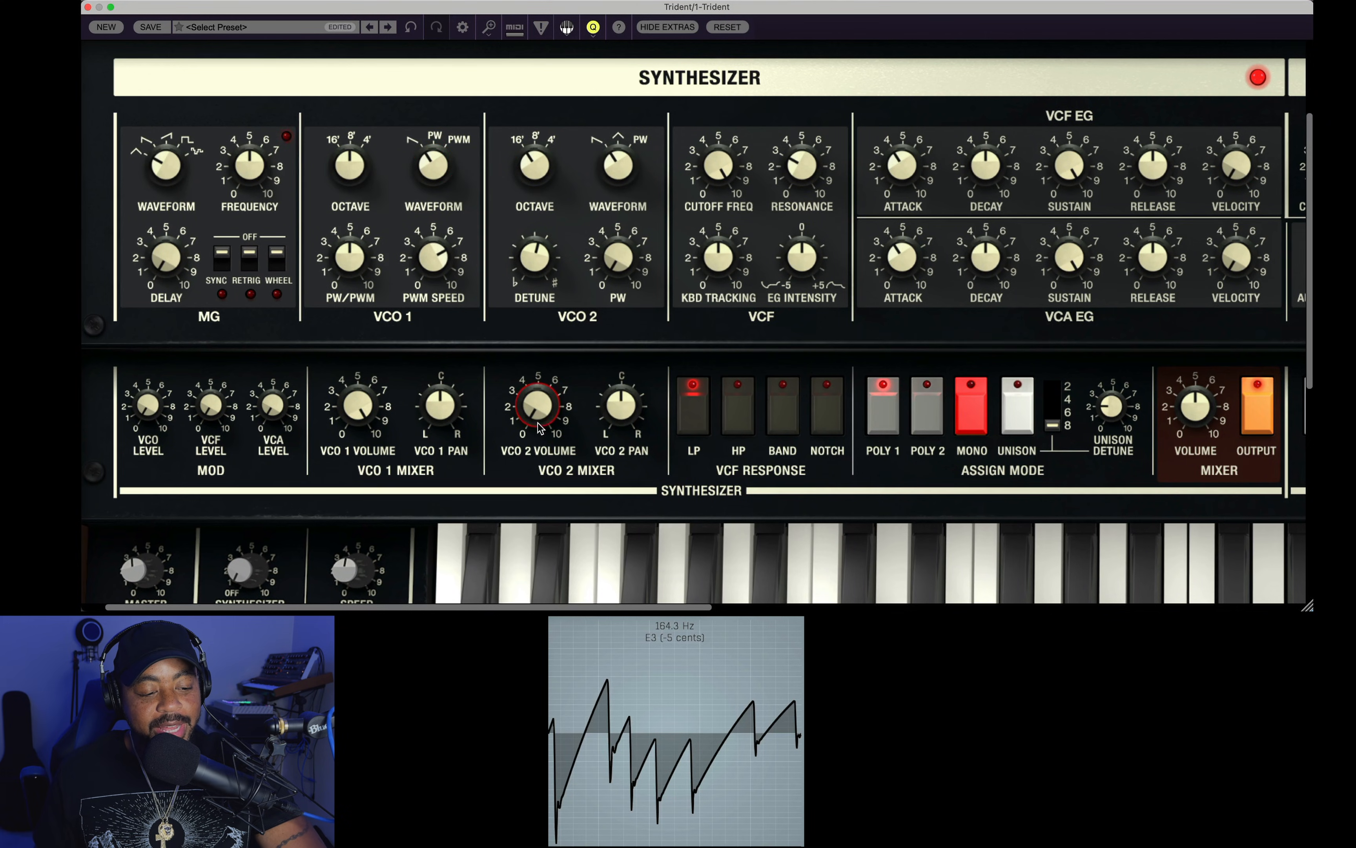
pyautogui.moveTo(536, 389); pyautogui.dragTo(538, 167)
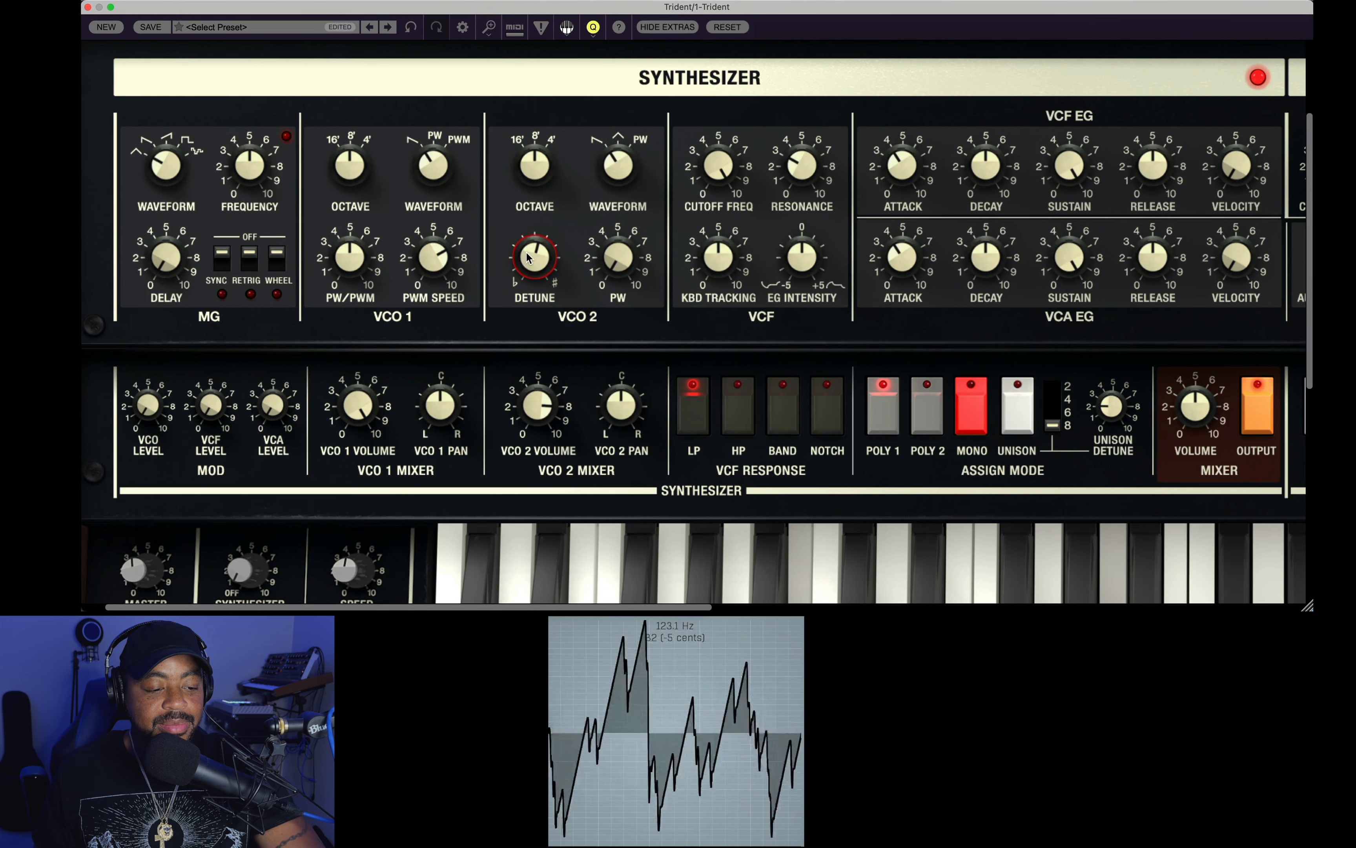
pyautogui.moveTo(526, 254)
pyautogui.mouseDown()
pyautogui.moveTo(526, 190)
pyautogui.moveTo(534, 242)
pyautogui.mouseUp()
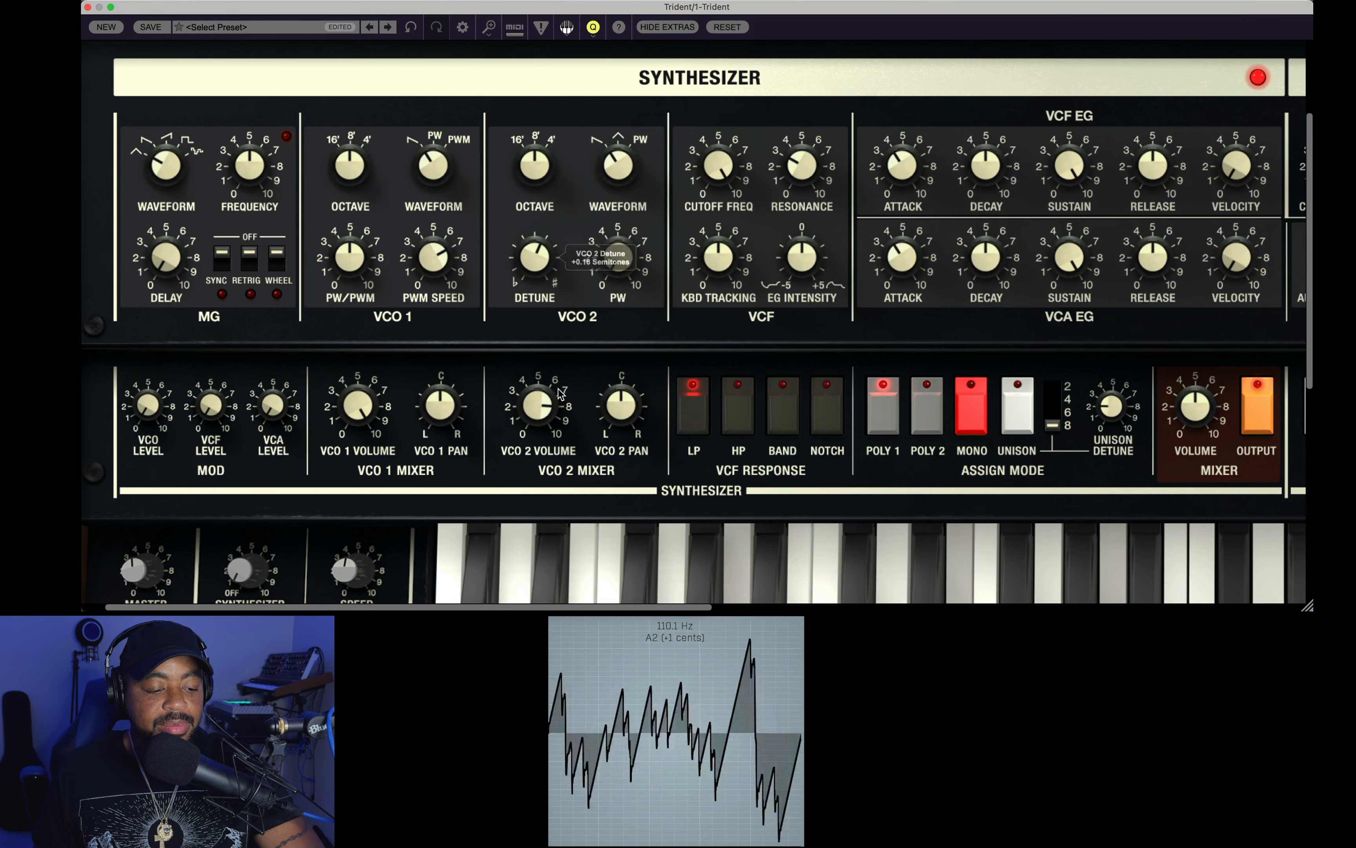
pyautogui.moveTo(539, 398); pyautogui.dragTo(545, 264)
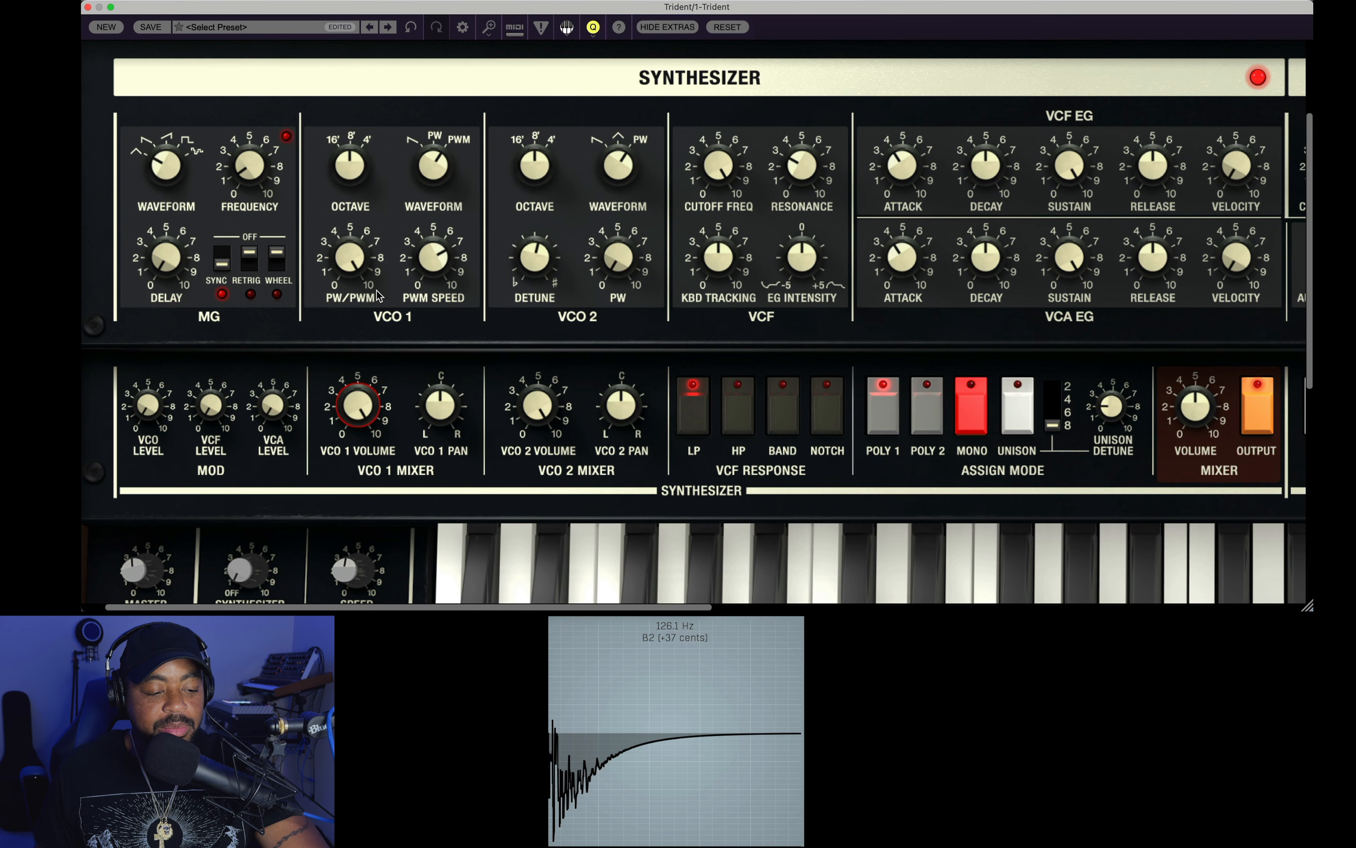
# - Turn VCO 2 volume down to 0 and lower VCO 1's PW/PWM amount to about 68%
pyautogui.moveTo(537, 405); pyautogui.dragTo(537, 443)
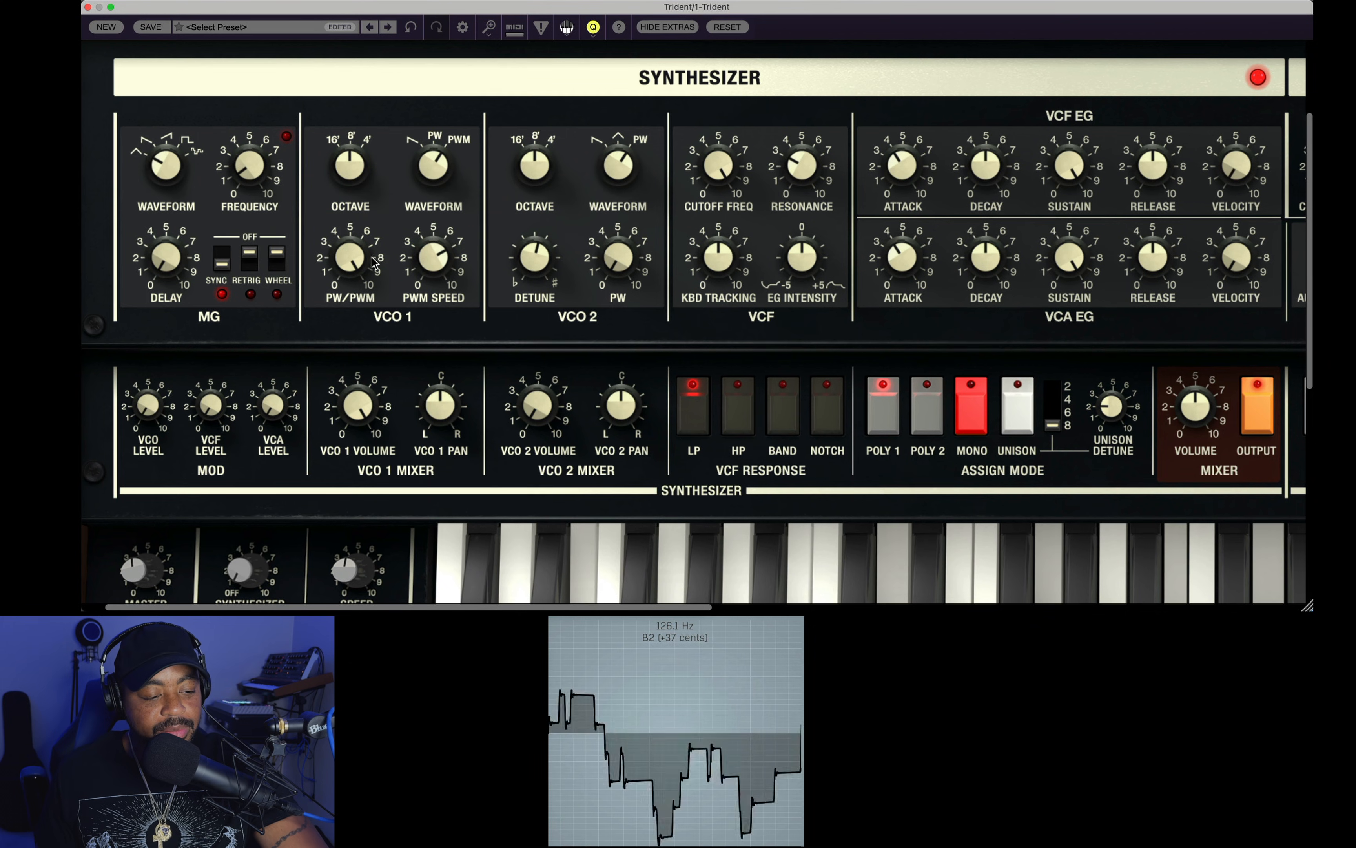
pyautogui.moveTo(347, 260); pyautogui.dragTo(346, 357)
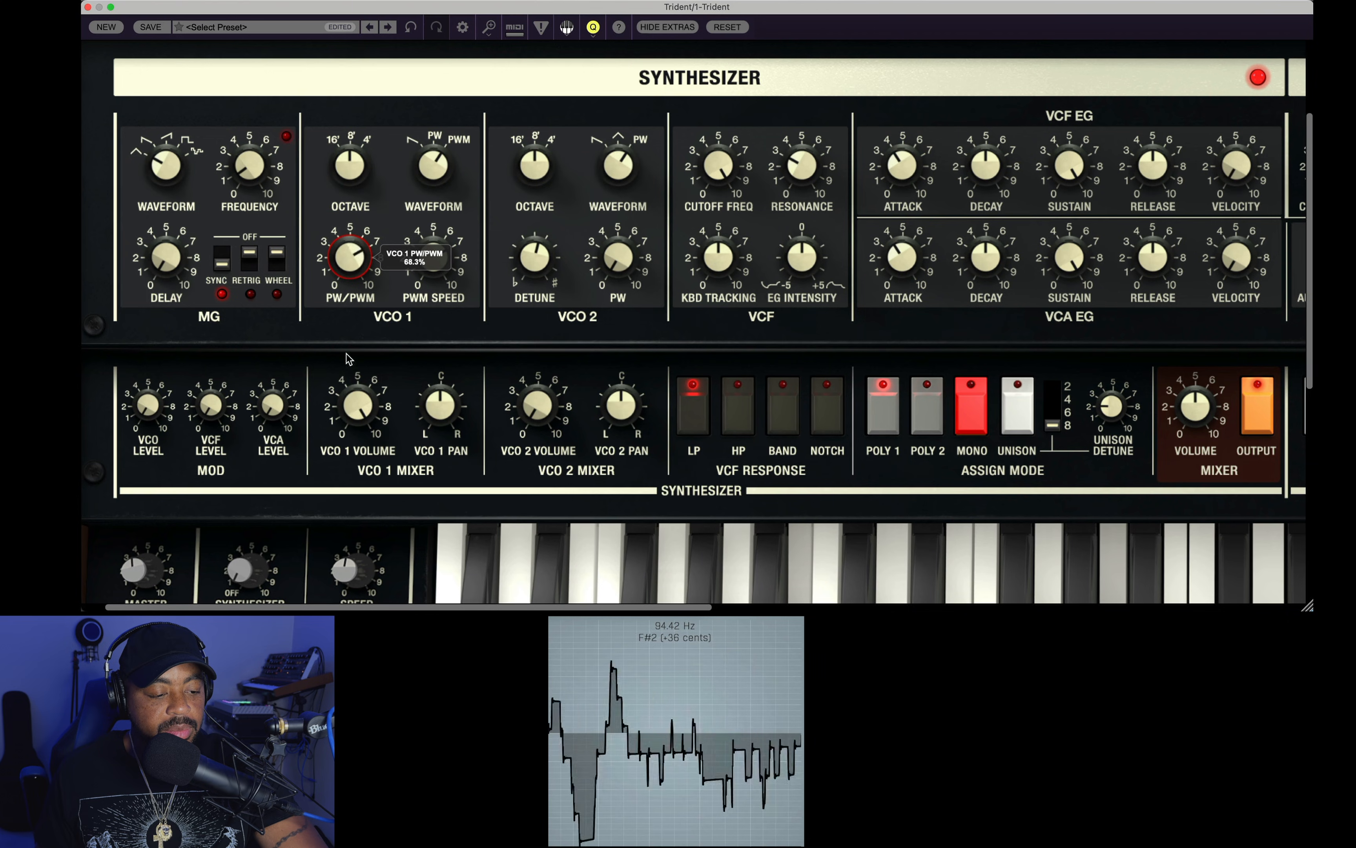
# - Vary VCO 1's PWM speed, slowing it to about 0.04 Hz, raising it to about 0.27 Hz, and lowering it again
pyautogui.moveTo(445, 257); pyautogui.dragTo(425, 485)
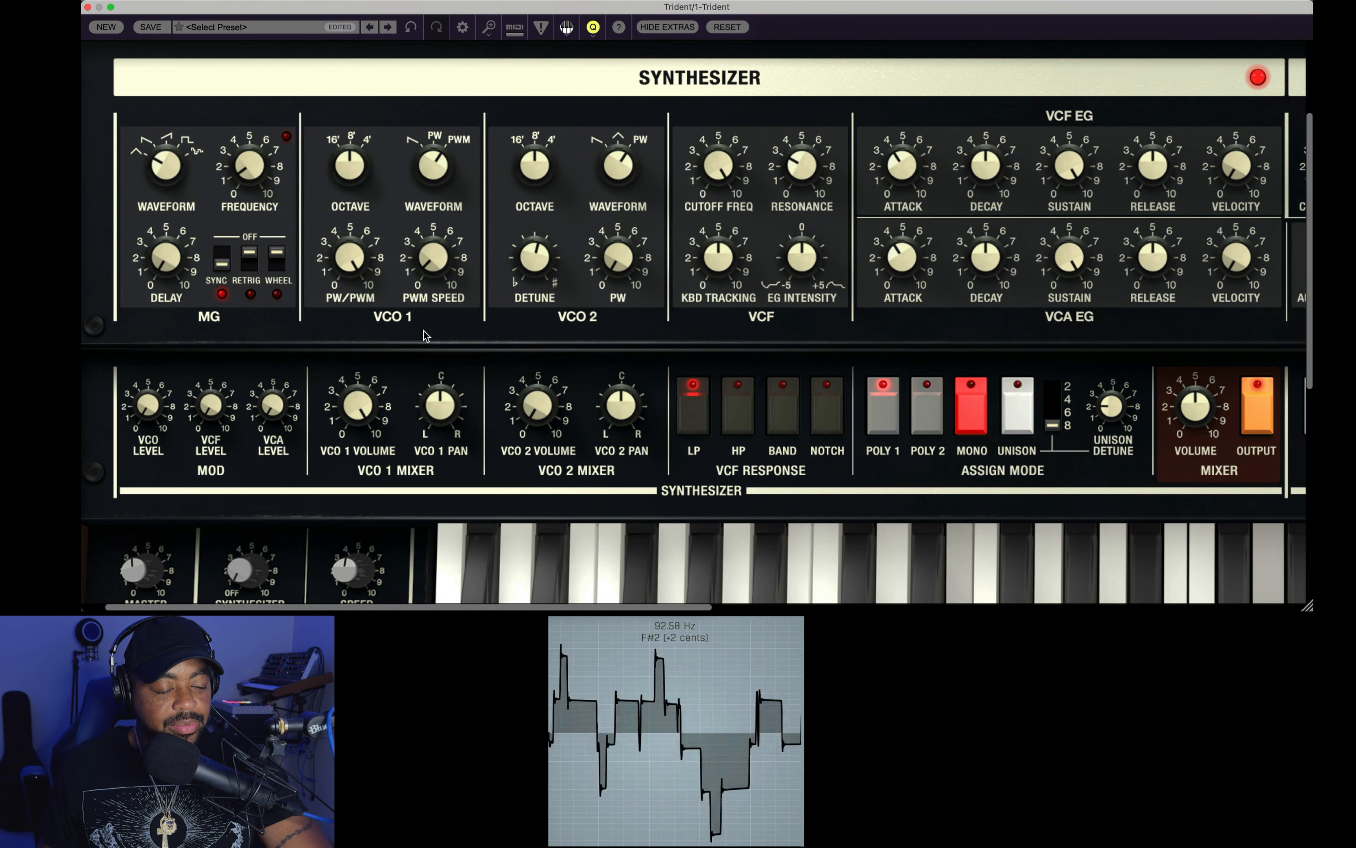
pyautogui.moveTo(431, 245)
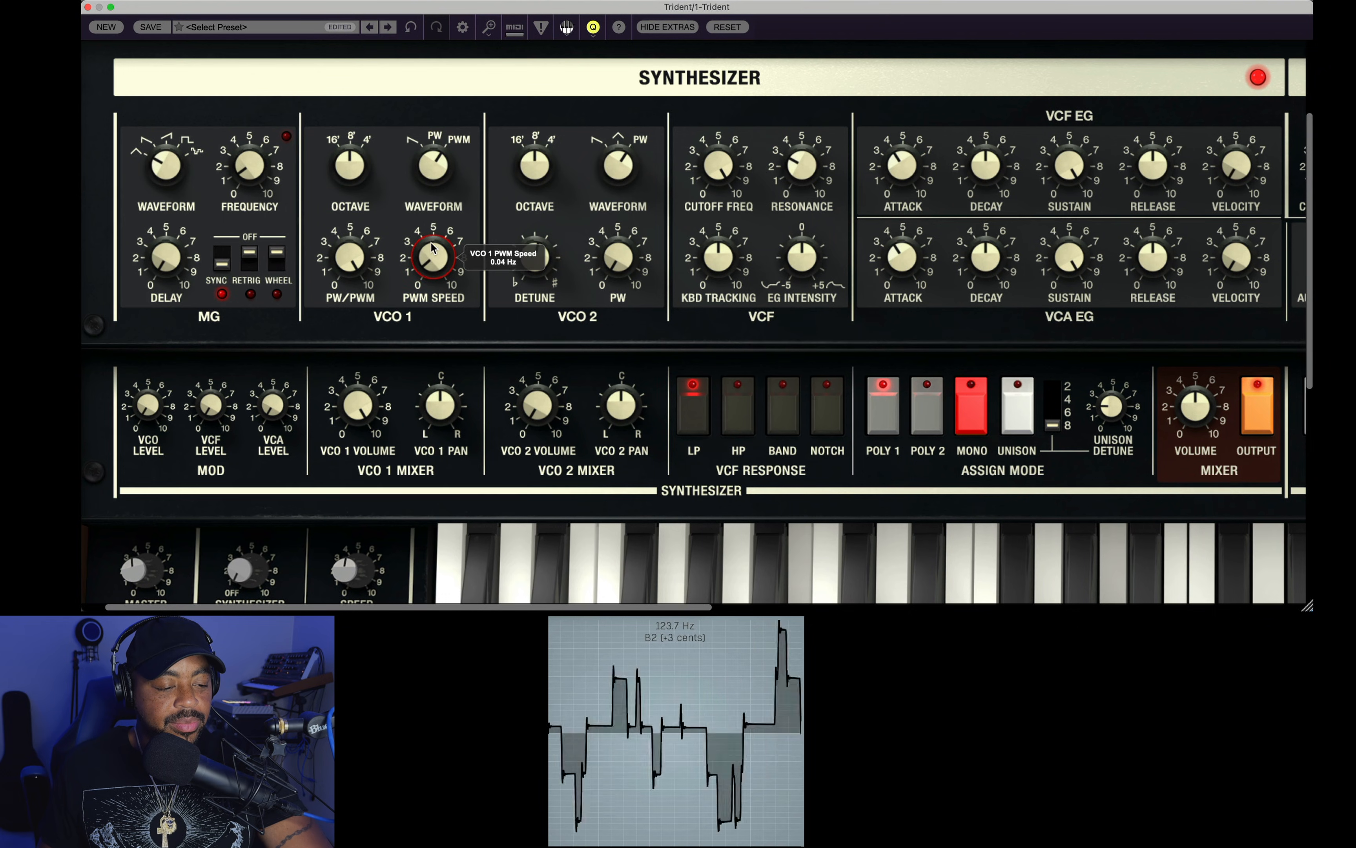
pyautogui.moveTo(431, 245); pyautogui.dragTo(433, 218)
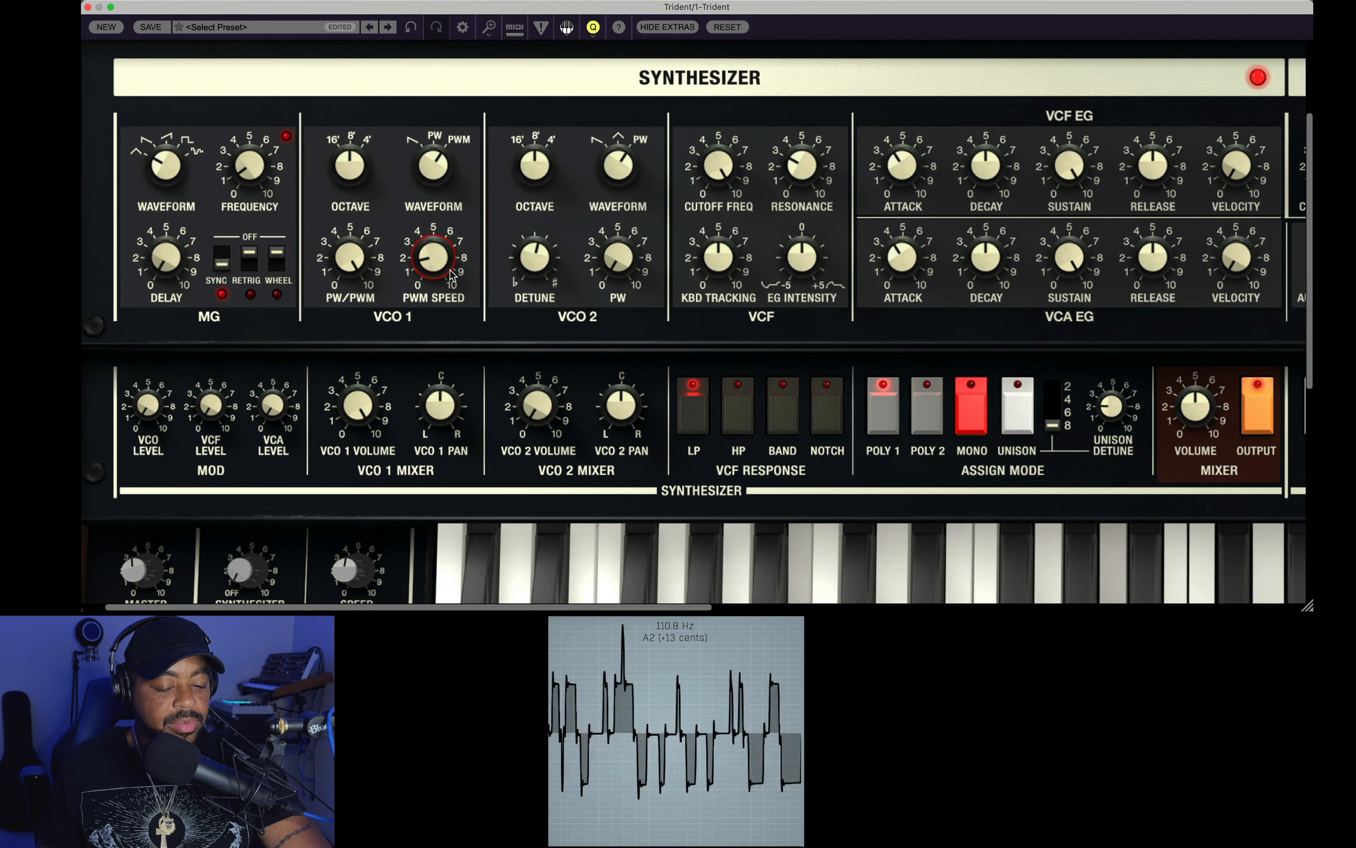
pyautogui.moveTo(436, 259)
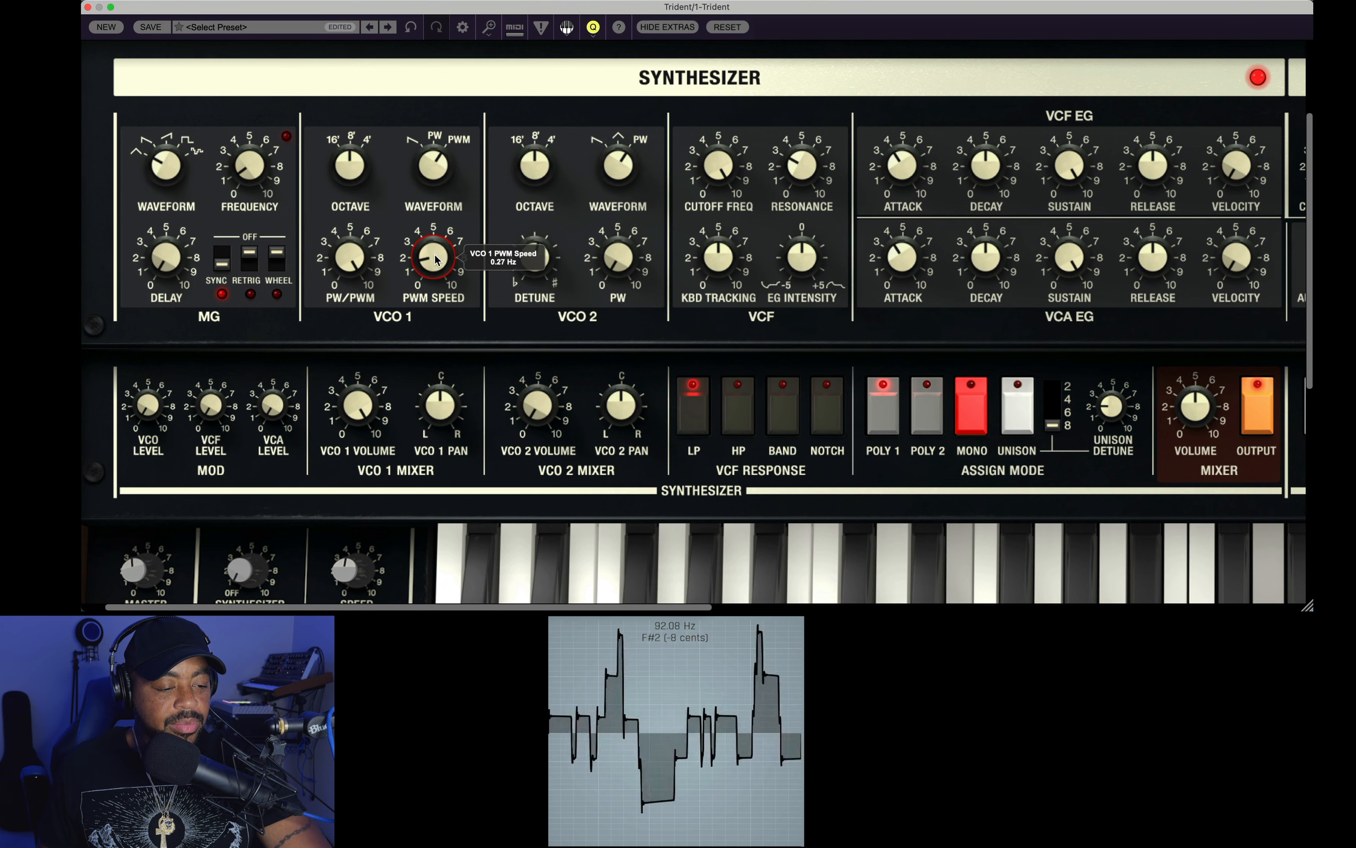
pyautogui.moveTo(436, 259); pyautogui.dragTo(438, 283)
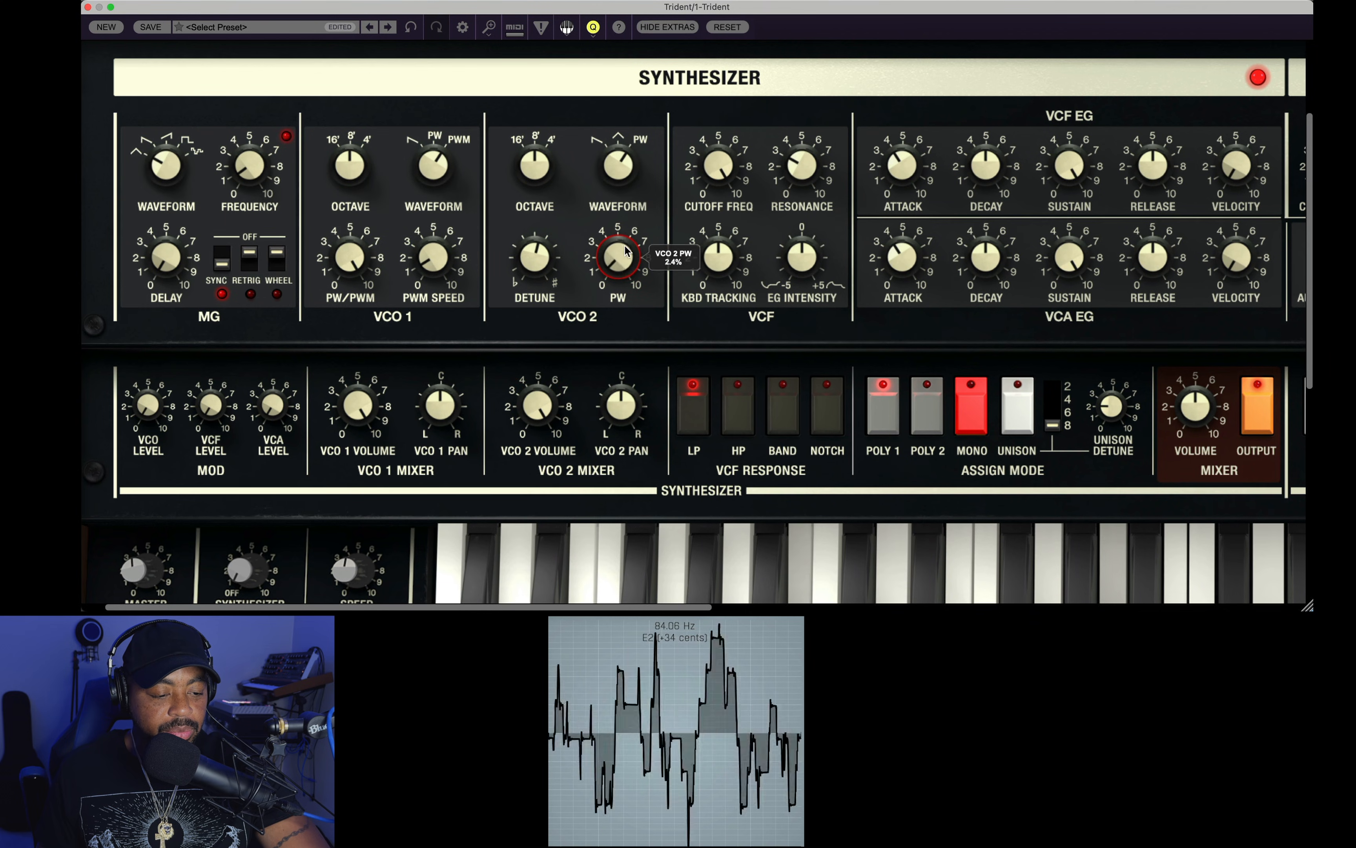
# - Sweep VCO 2's pulse width up to 100% and back down, and leave it slightly above the middle
pyautogui.moveTo(617, 263); pyautogui.dragTo(620, 199)
pyautogui.moveTo(615, 110); pyautogui.dragTo(618, 35)
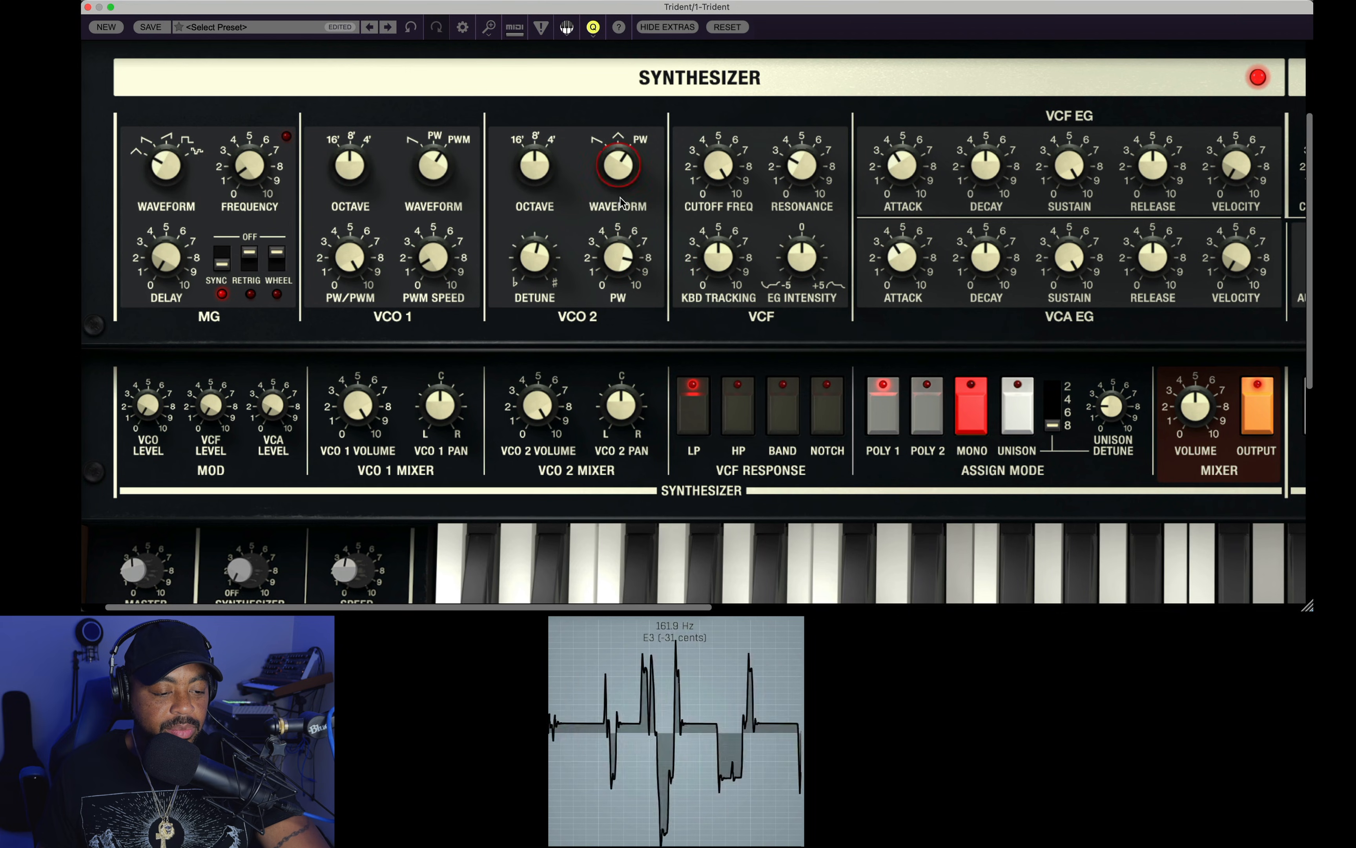
pyautogui.moveTo(619, 259); pyautogui.dragTo(620, 174)
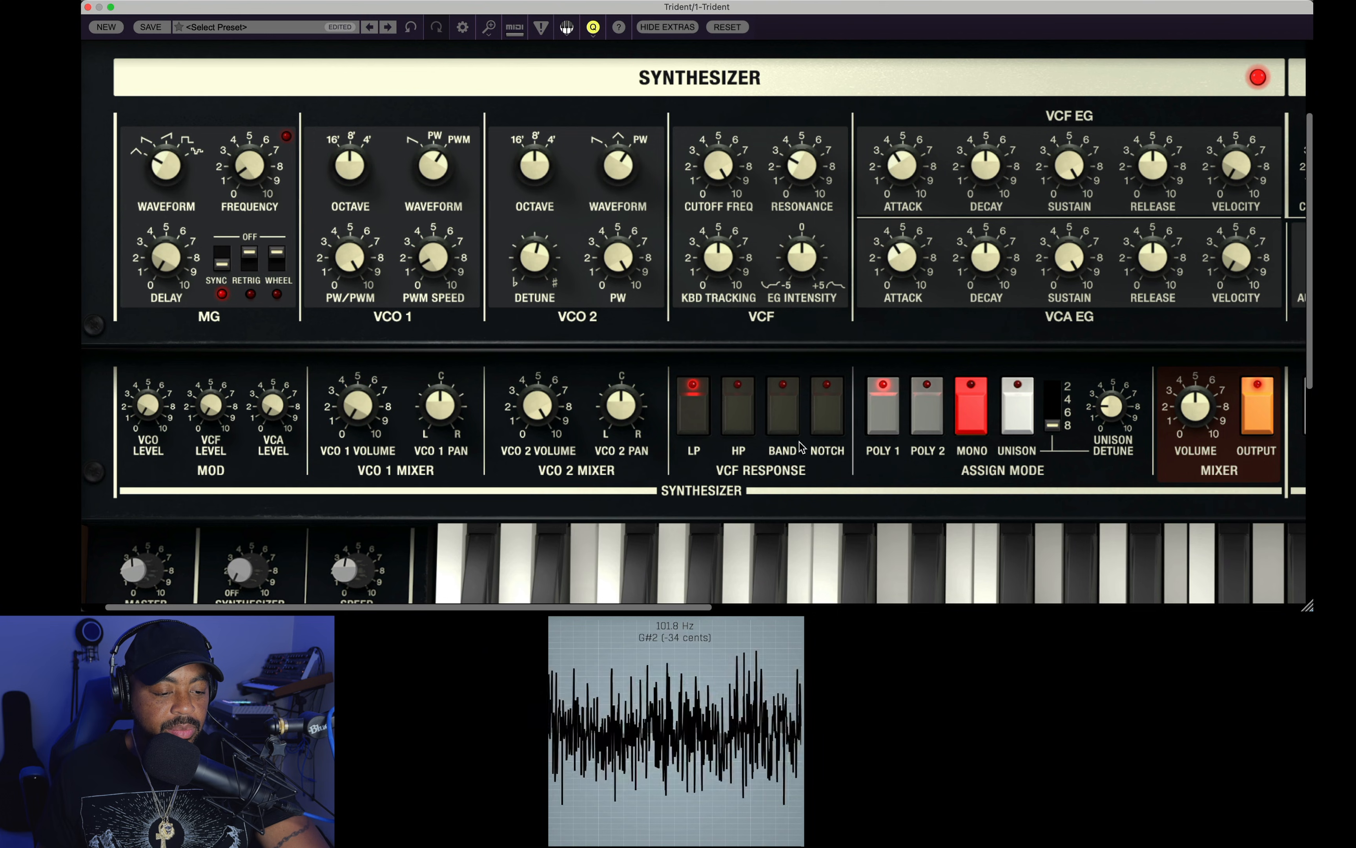
pyautogui.moveTo(628, 272); pyautogui.dragTo(629, 336)
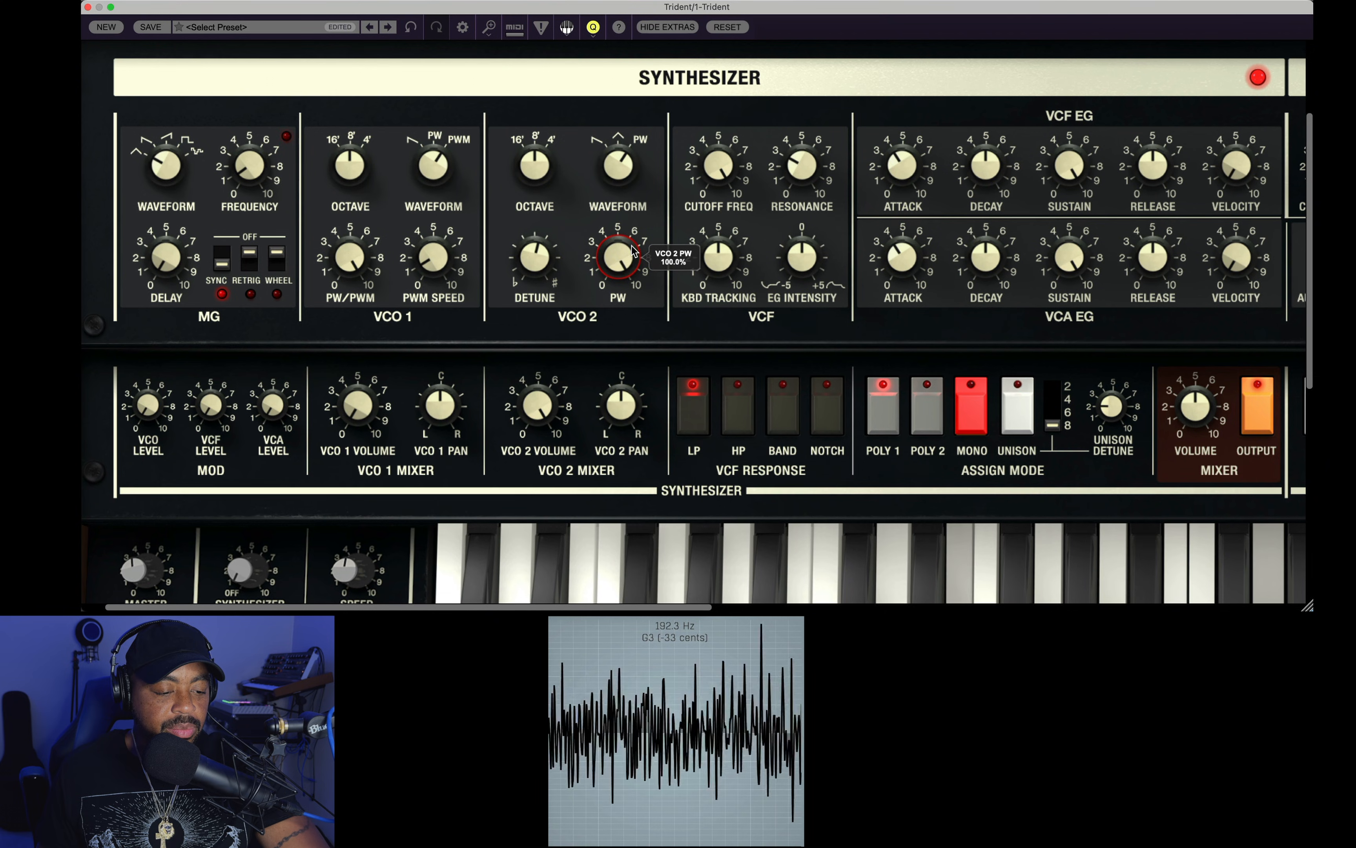
pyautogui.moveTo(631, 242); pyautogui.dragTo(637, 277)
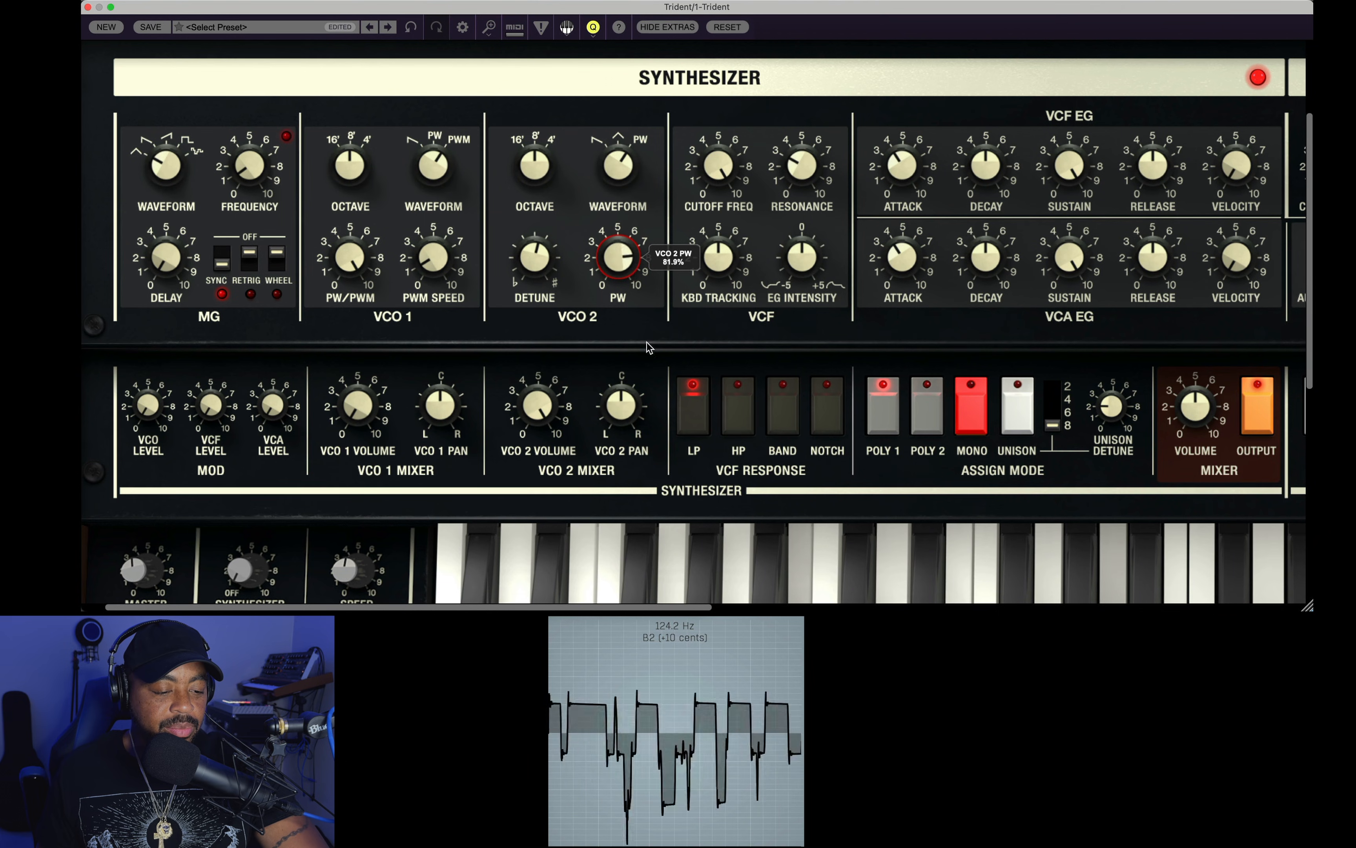
pyautogui.moveTo(646, 342); pyautogui.dragTo(643, 554)
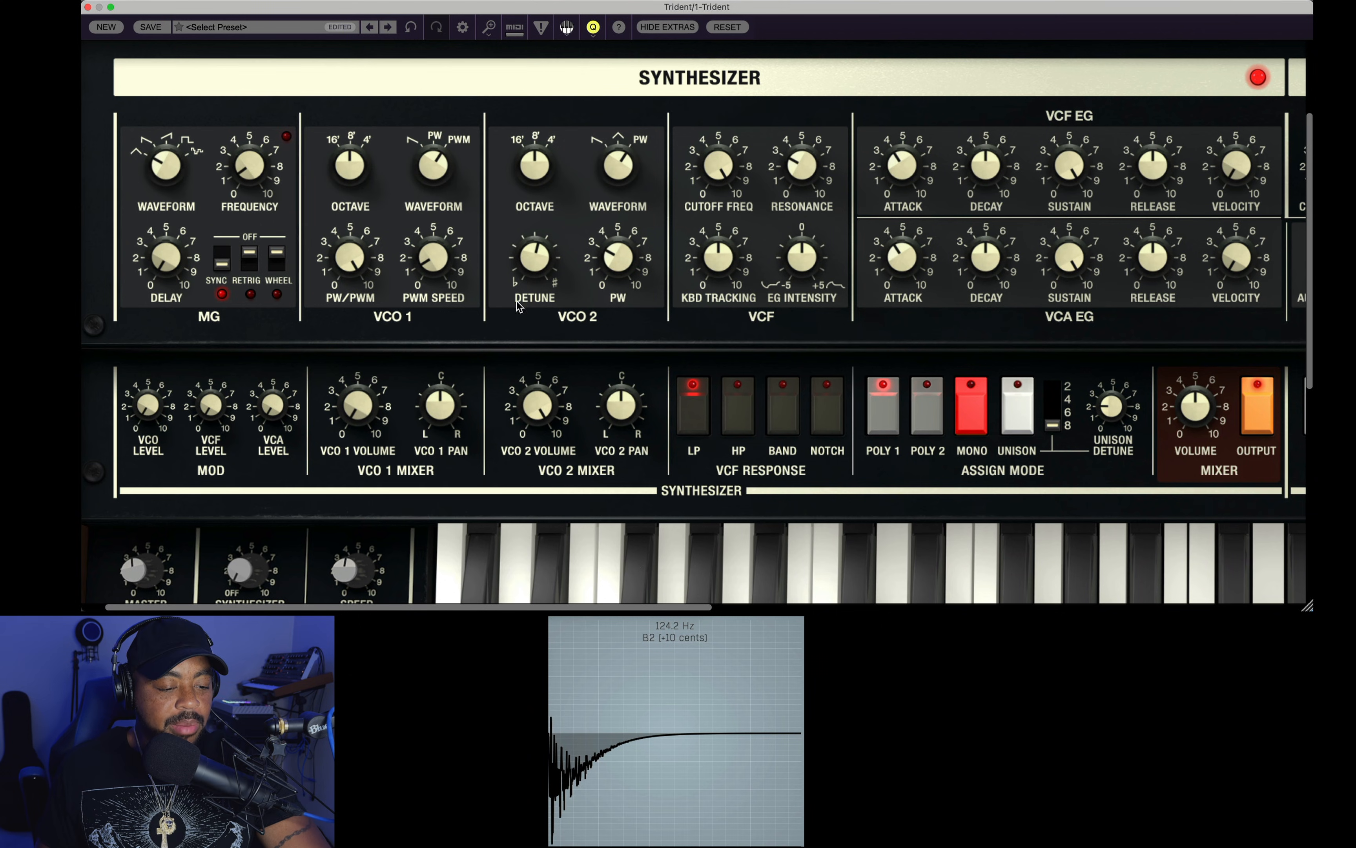
pyautogui.moveTo(630, 276); pyautogui.dragTo(632, 258)
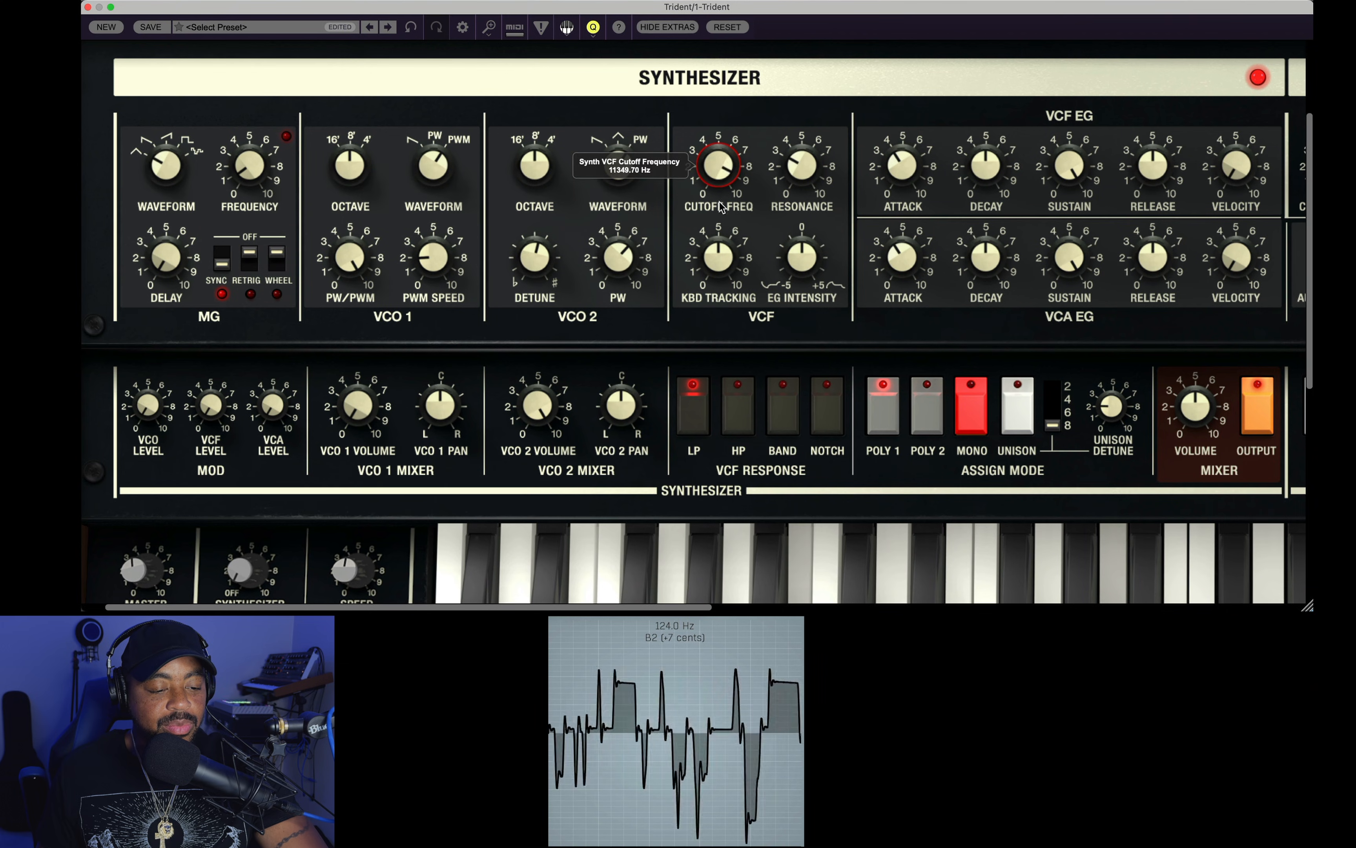
# - Sweep the synthesizer's low-pass VCF cutoff frequency down through about 3800 Hz and leave it near 8 on the dial
pyautogui.scroll(-5, 722, 206)
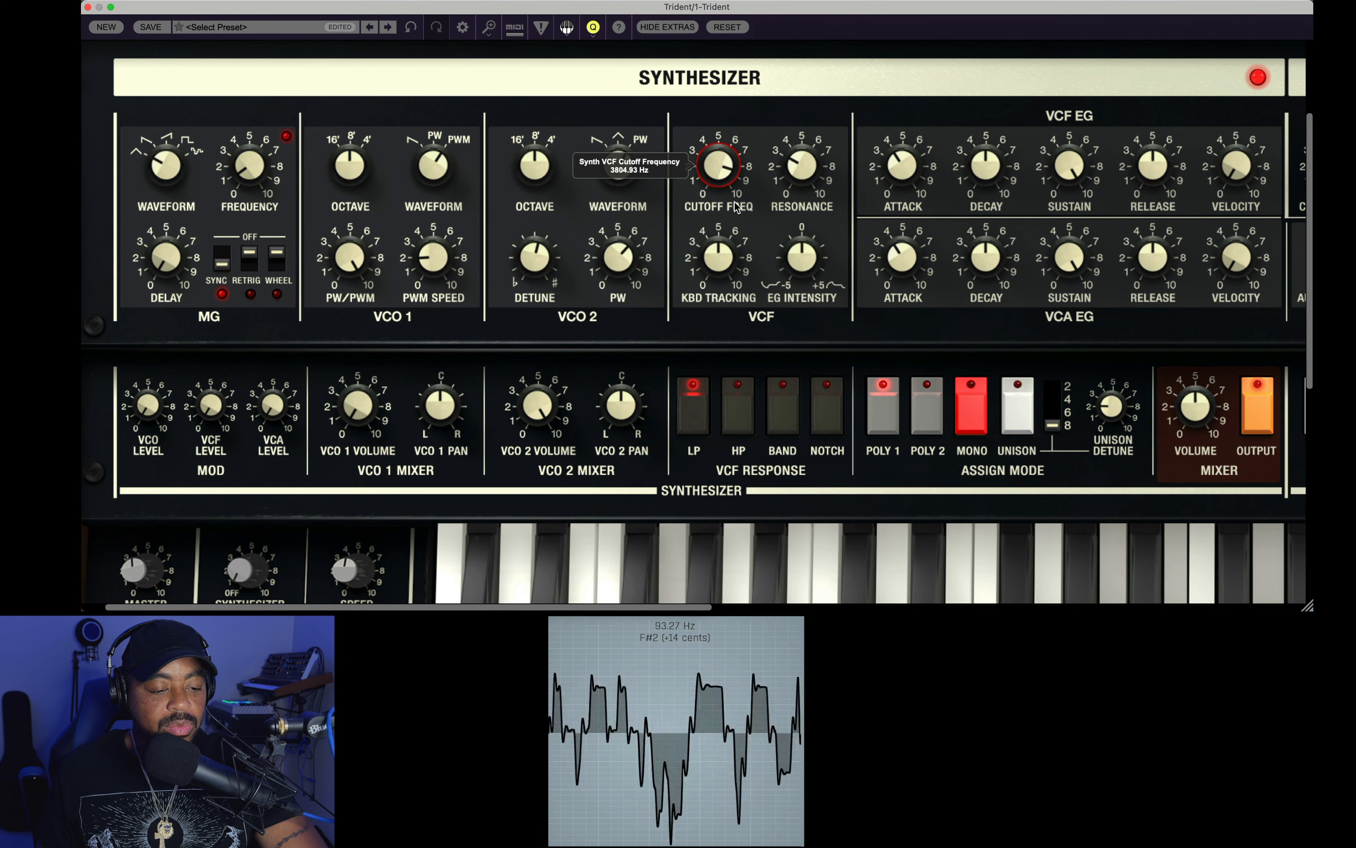
pyautogui.moveTo(734, 206)
pyautogui.mouseDown()
pyautogui.moveTo(733, 368)
pyautogui.moveTo(736, 227)
pyautogui.mouseUp()
pyautogui.moveTo(738, 175)
pyautogui.mouseDown()
pyautogui.moveTo(732, 317)
pyautogui.moveTo(725, 213)
pyautogui.moveTo(678, 339)
pyautogui.moveTo(676, 300)
pyautogui.moveTo(665, 326)
pyautogui.moveTo(680, 238)
pyautogui.mouseUp()
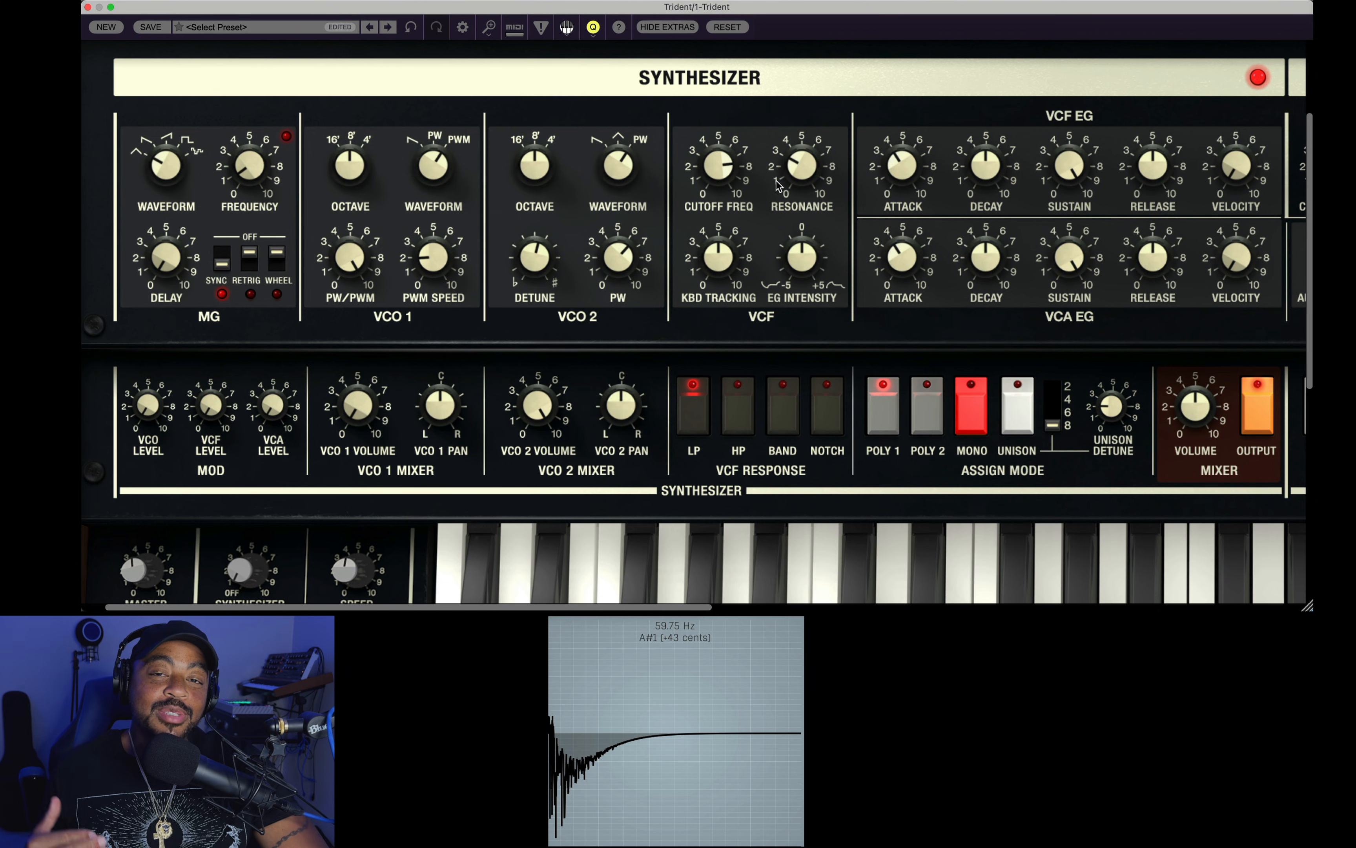
# - Raise the synthesizer VCF resonance to just above 5 and sweep the cutoff between about 470 Hz and 4600 Hz
pyautogui.moveTo(789, 177); pyautogui.dragTo(798, 95)
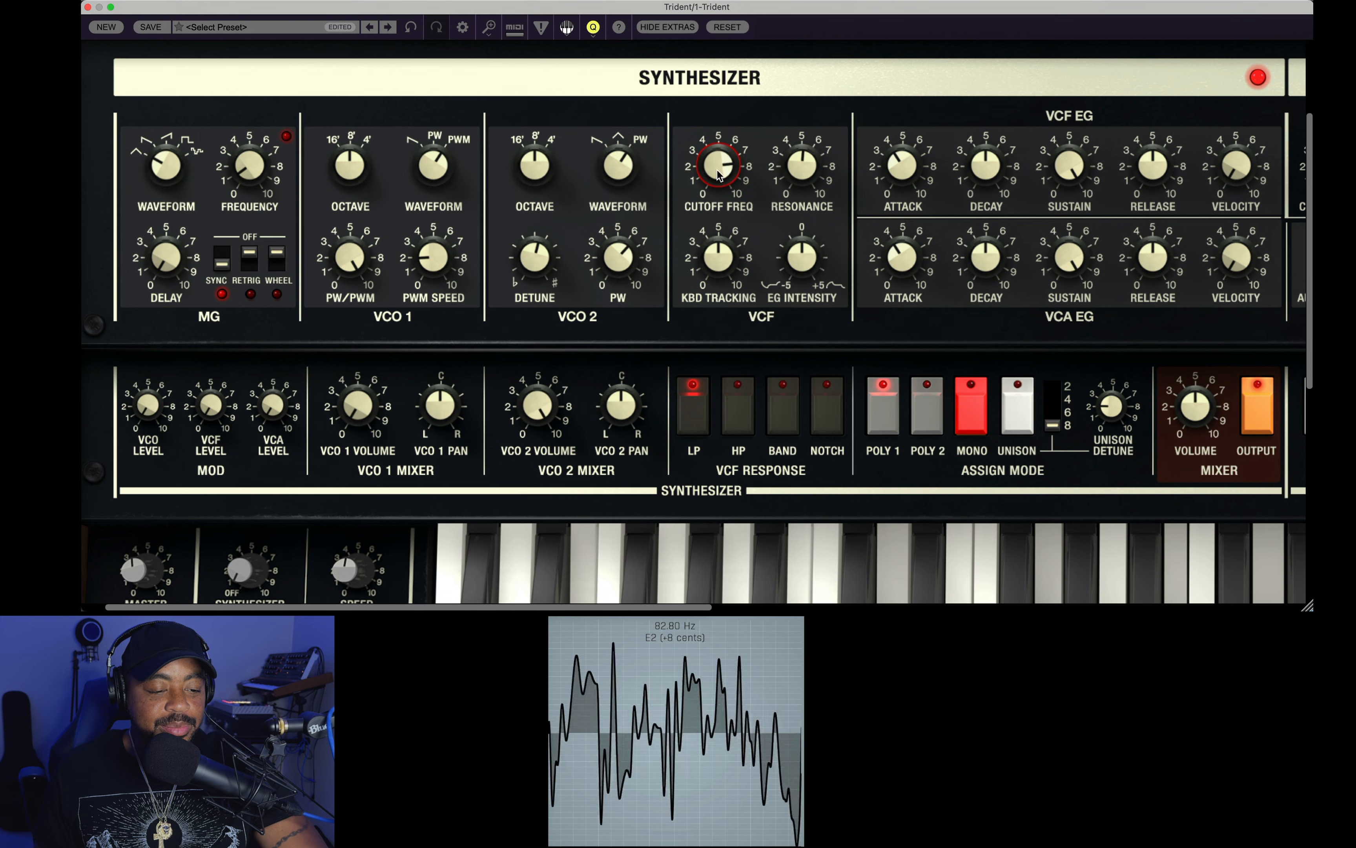
pyautogui.moveTo(718, 175)
pyautogui.mouseDown()
pyautogui.moveTo(733, 265)
pyautogui.moveTo(730, 180)
pyautogui.mouseUp()
pyautogui.moveTo(737, 247); pyautogui.dragTo(737, 196)
pyautogui.moveTo(748, 271); pyautogui.dragTo(763, 186)
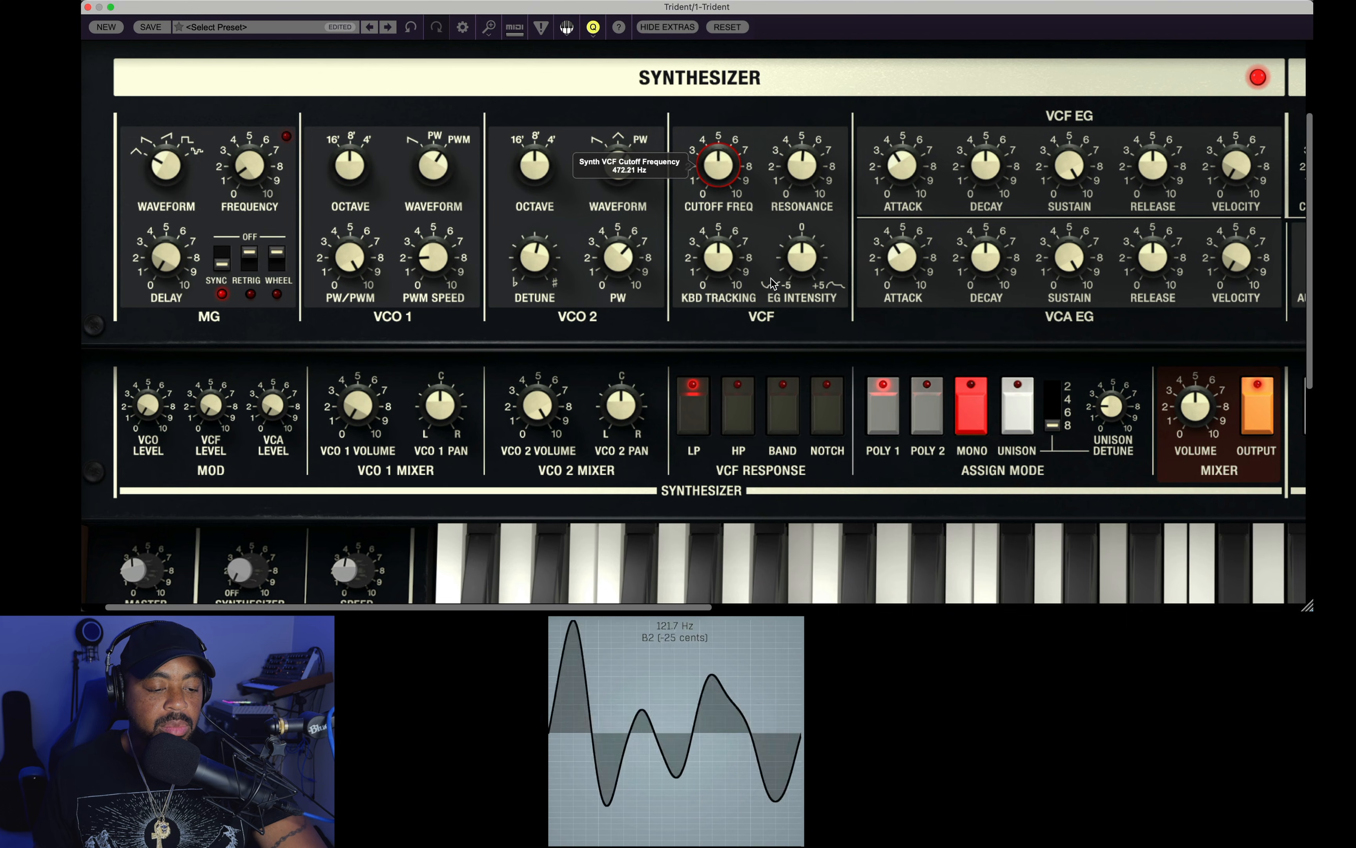
pyautogui.moveTo(771, 282); pyautogui.dragTo(778, 172)
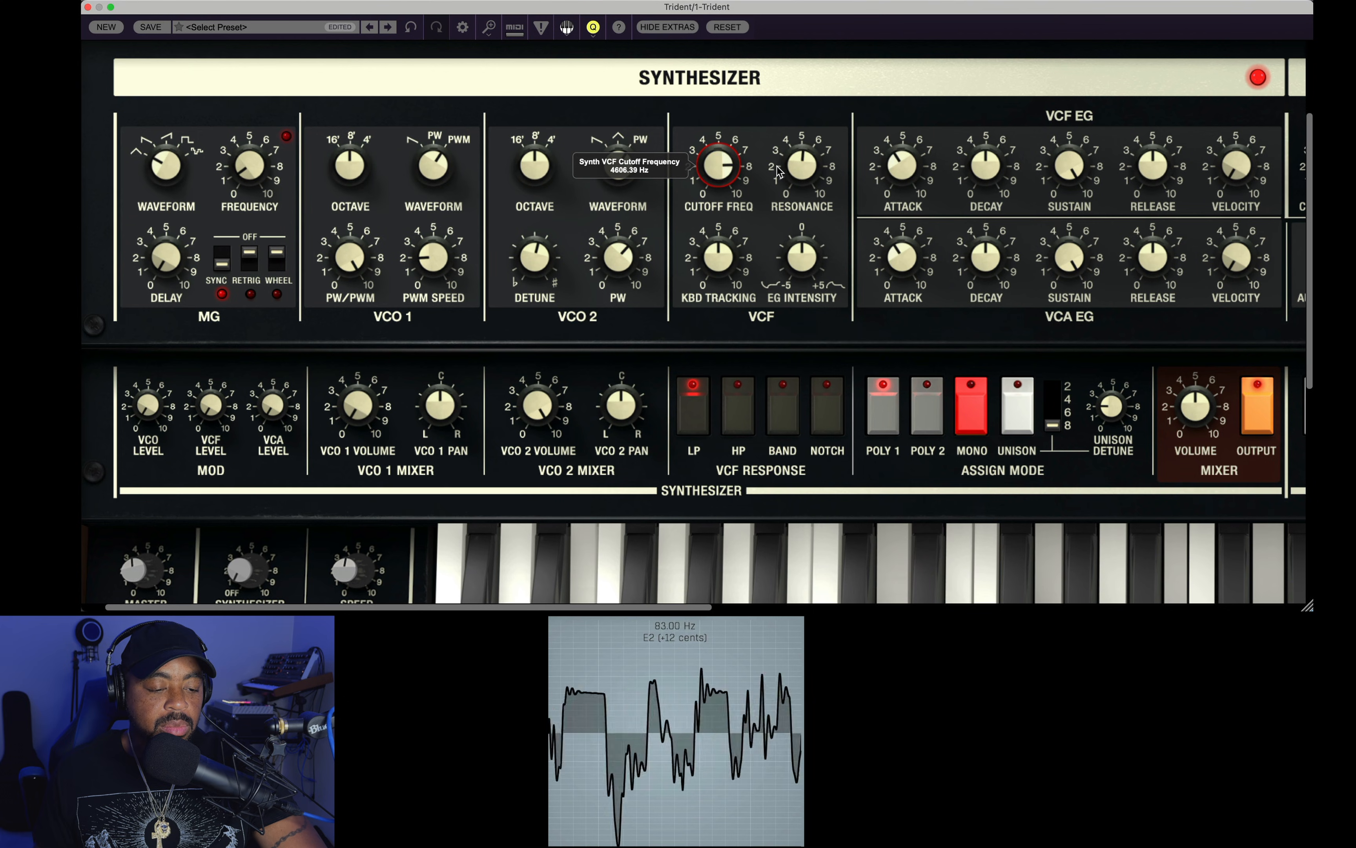
# - Increase the synthesizer VCF resonance to about 7 and sweep the cutoff frequency down to about 305 Hz
pyautogui.moveTo(787, 272); pyautogui.dragTo(721, 200)
pyautogui.moveTo(726, 259); pyautogui.dragTo(727, 173)
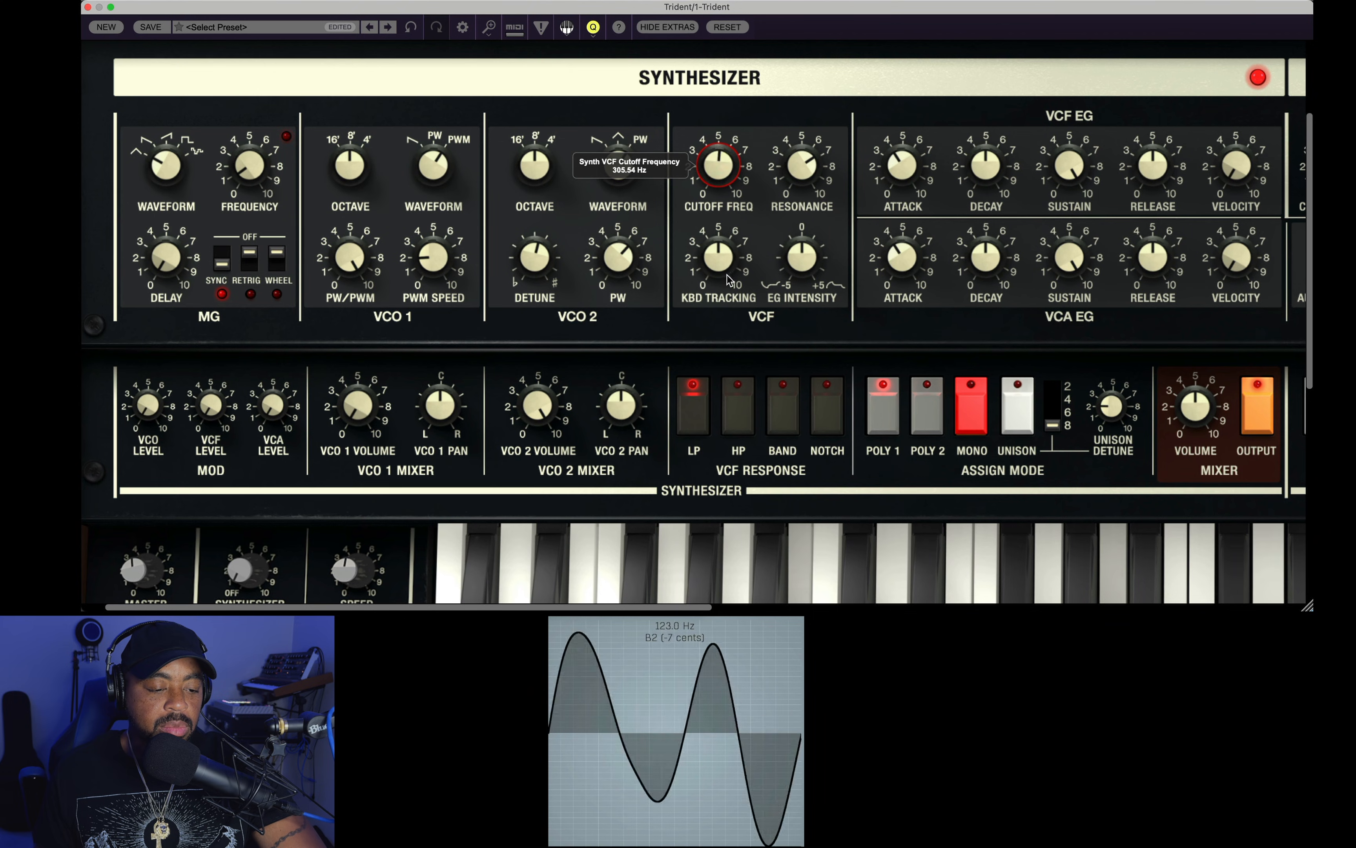
# - Sweep the synthesizer's low-pass VCF cutoff frequency up to about 2873 Hz, down and back up repeatedly
pyautogui.moveTo(729, 278); pyautogui.dragTo(724, 185)
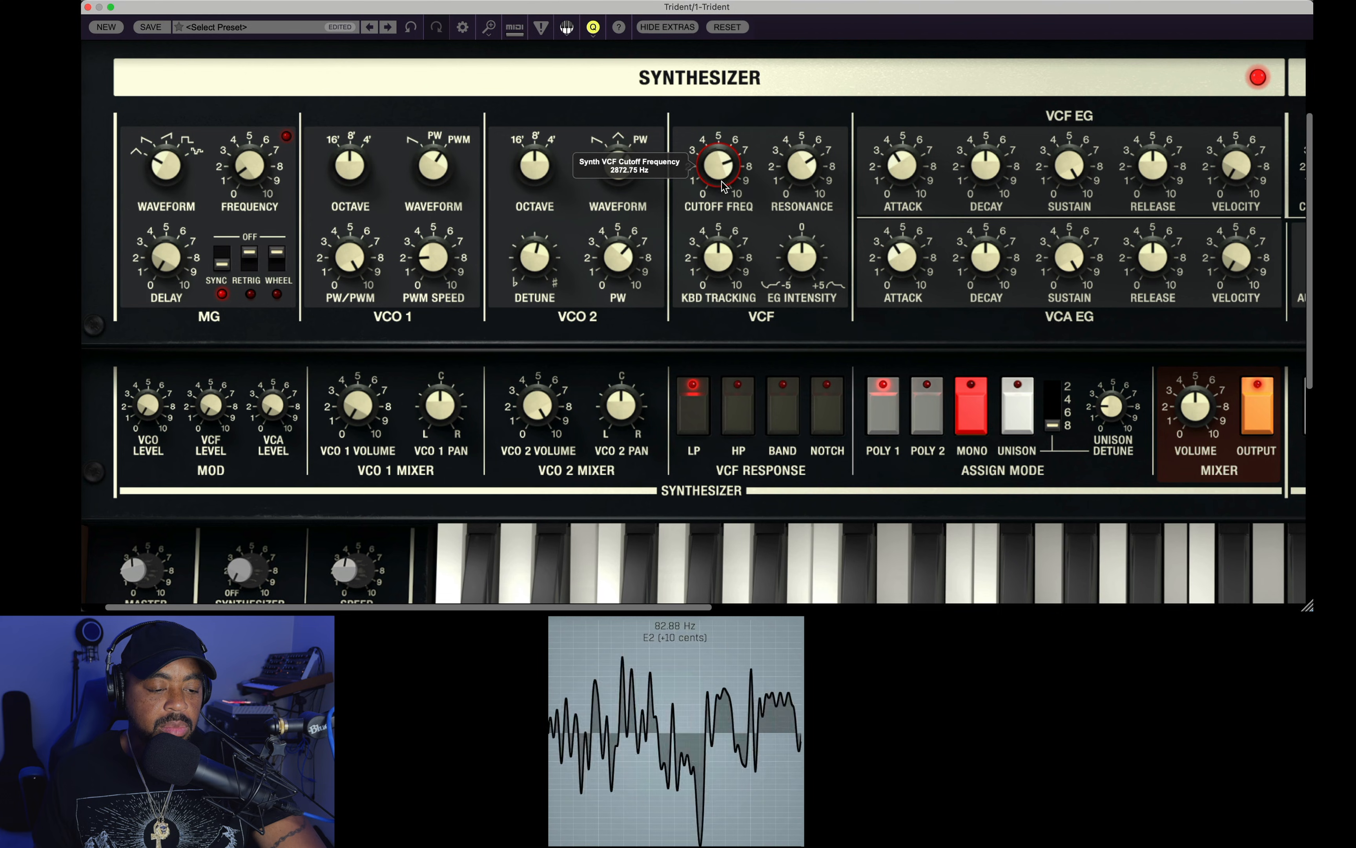
pyautogui.moveTo(726, 276); pyautogui.dragTo(719, 238)
pyautogui.moveTo(717, 293); pyautogui.dragTo(680, 196)
pyautogui.moveTo(679, 266); pyautogui.dragTo(678, 233)
# - Raise the synthesizer VCF resonance to about 84% and sweep the cutoff frequency down, leaving it near 5 on the dial
pyautogui.moveTo(783, 170); pyautogui.dragTo(783, 109)
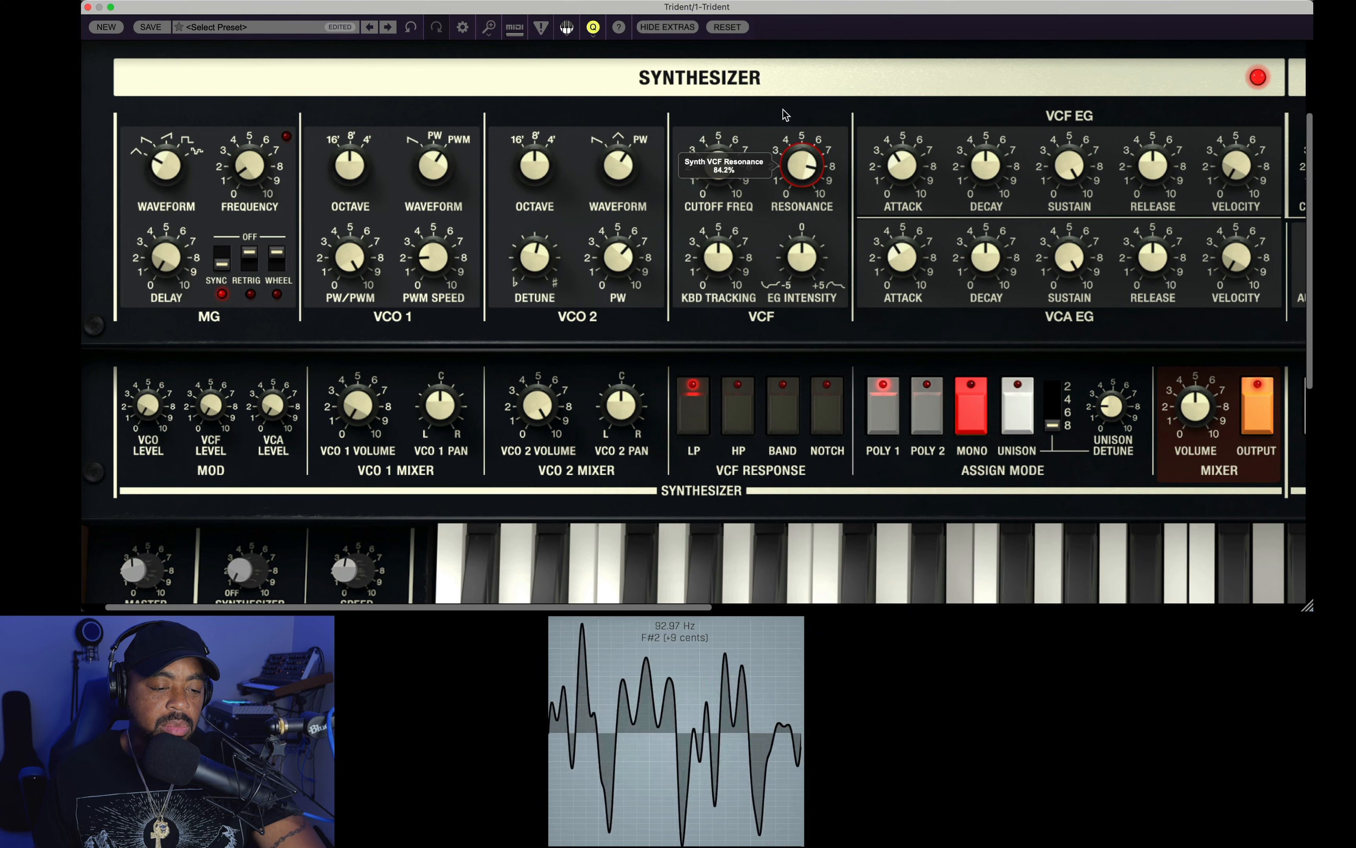
pyautogui.moveTo(718, 168); pyautogui.dragTo(701, 216)
pyautogui.moveTo(700, 157); pyautogui.dragTo(695, 229)
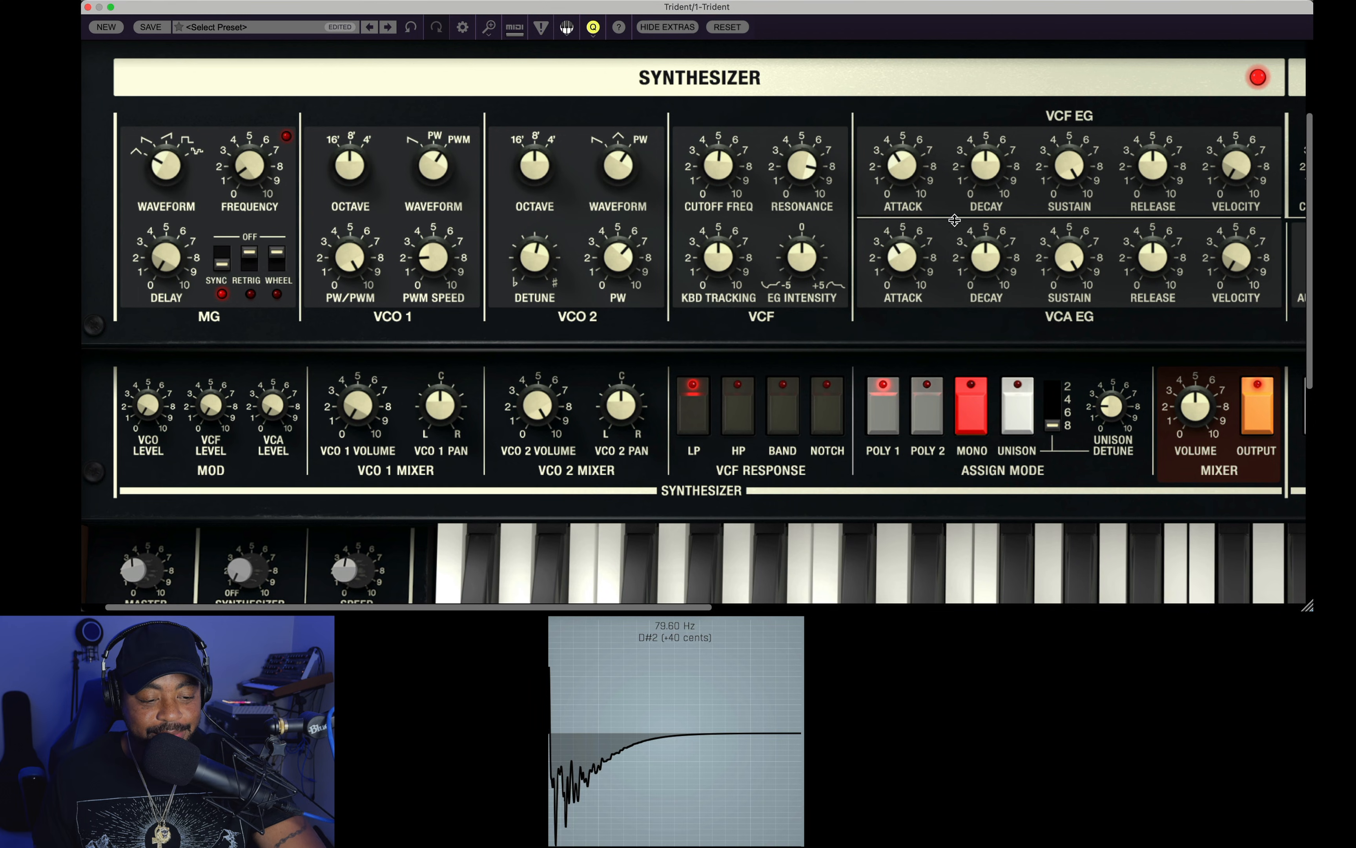
# - Raise the synthesizer VCF's EG intensity well into the positive range and lower the VCF EG and VCA EG attack to near 0
pyautogui.moveTo(806, 260); pyautogui.dragTo(814, 169)
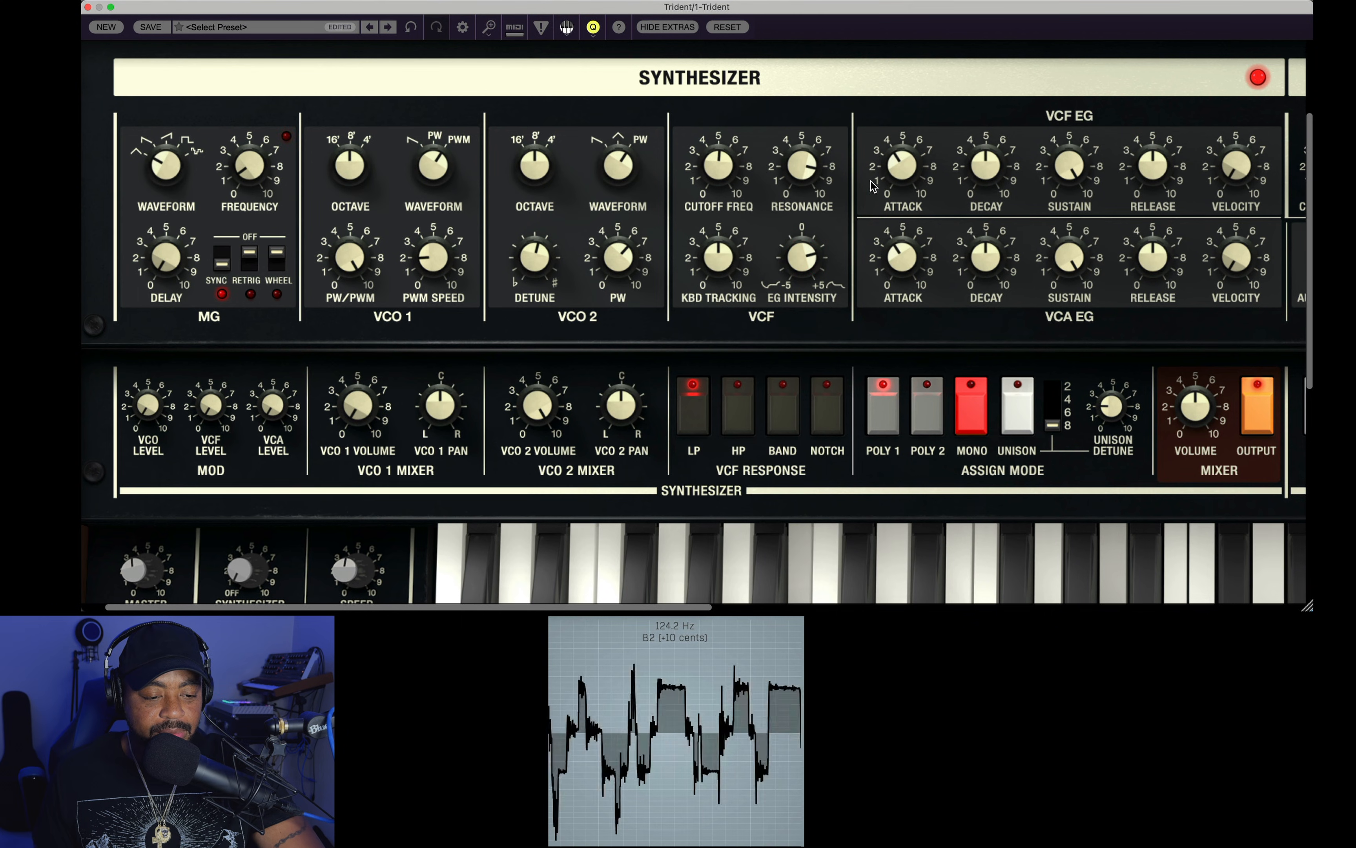
pyautogui.moveTo(899, 188); pyautogui.dragTo(902, 496)
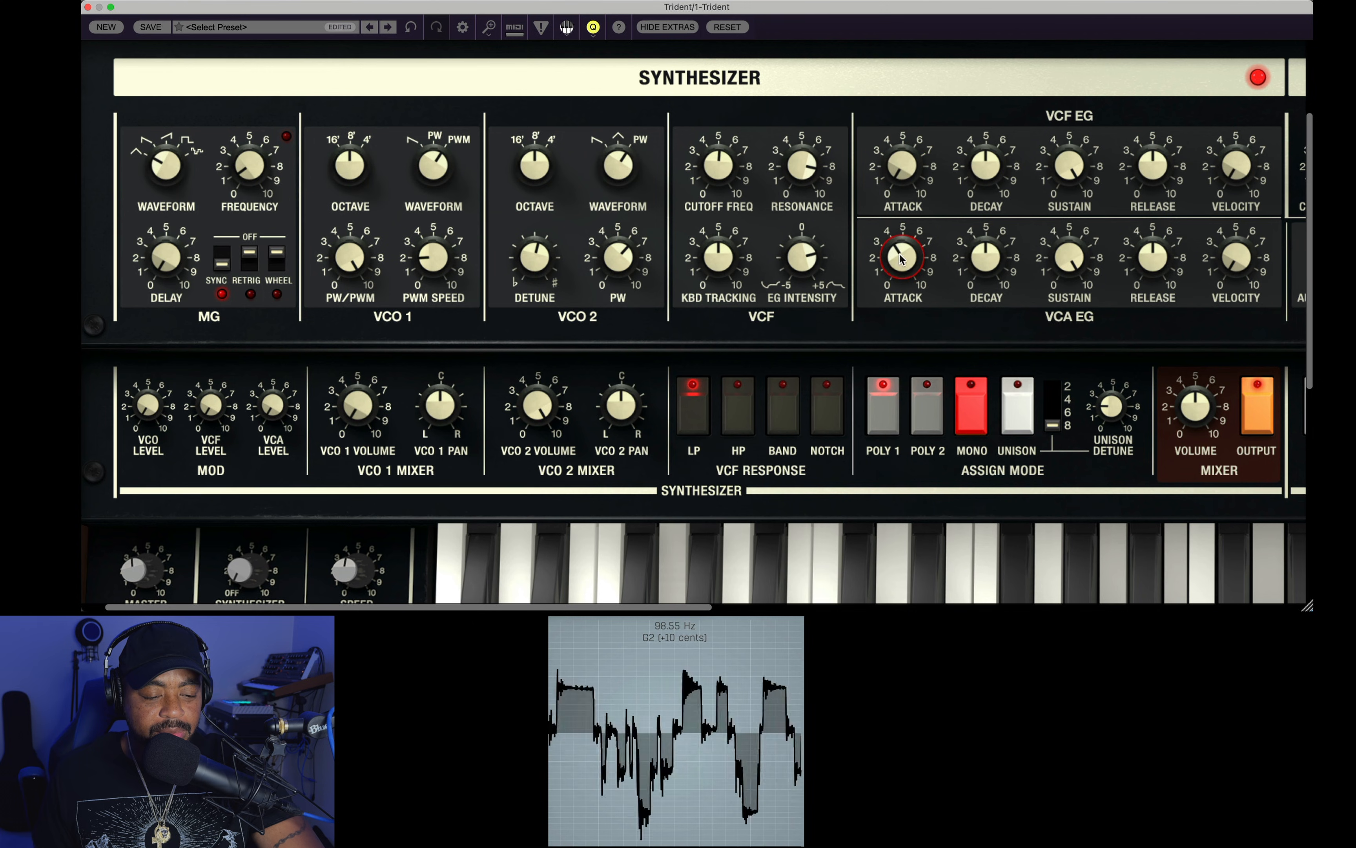
# - Lengthen the release of the synthesizer's VCF EG and VCA EG, leaving both between 6 and 7 on the dial
pyautogui.moveTo(1153, 167); pyautogui.dragTo(1178, 93)
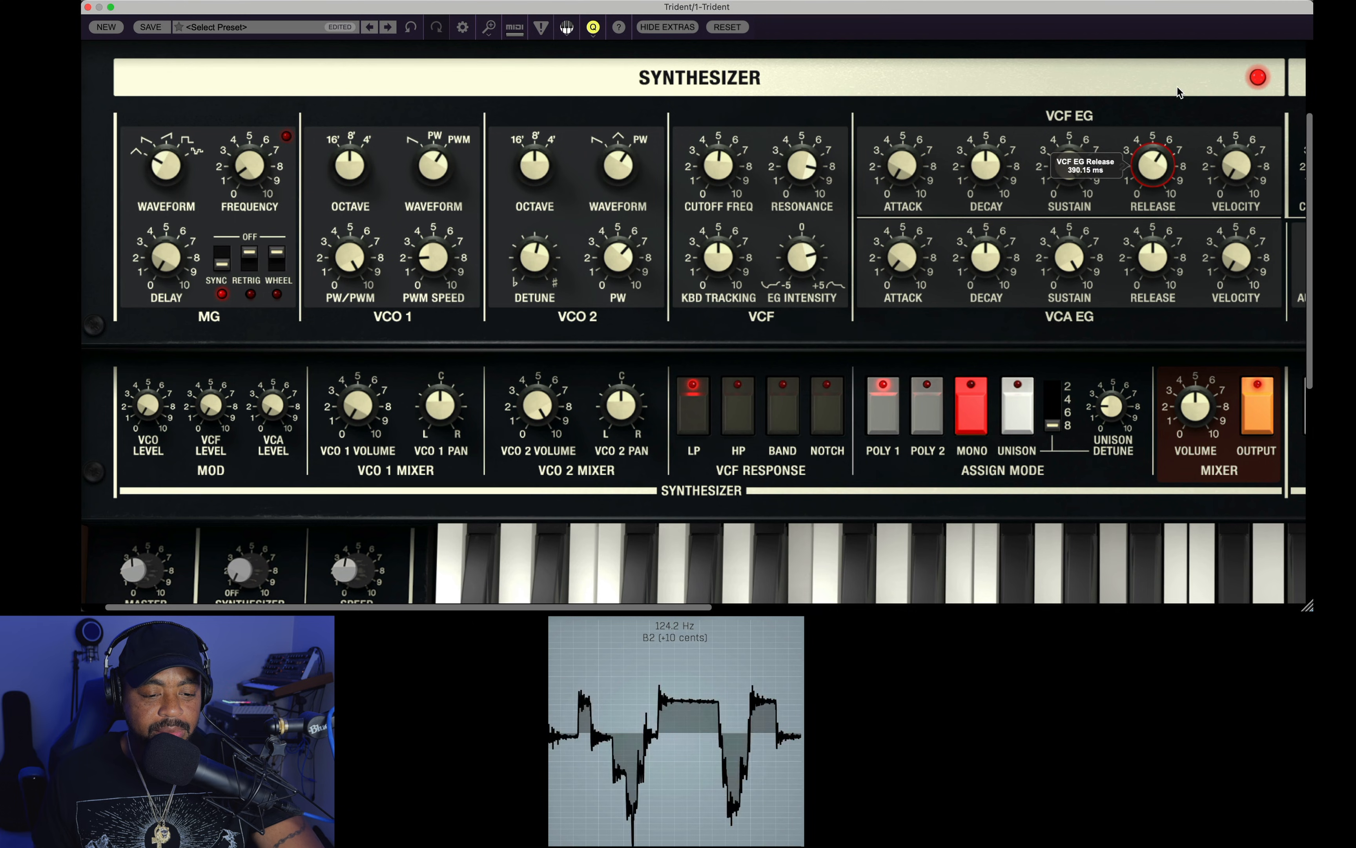
pyautogui.moveTo(1153, 258); pyautogui.dragTo(1155, 146)
pyautogui.moveTo(1152, 167); pyautogui.dragTo(1143, 207)
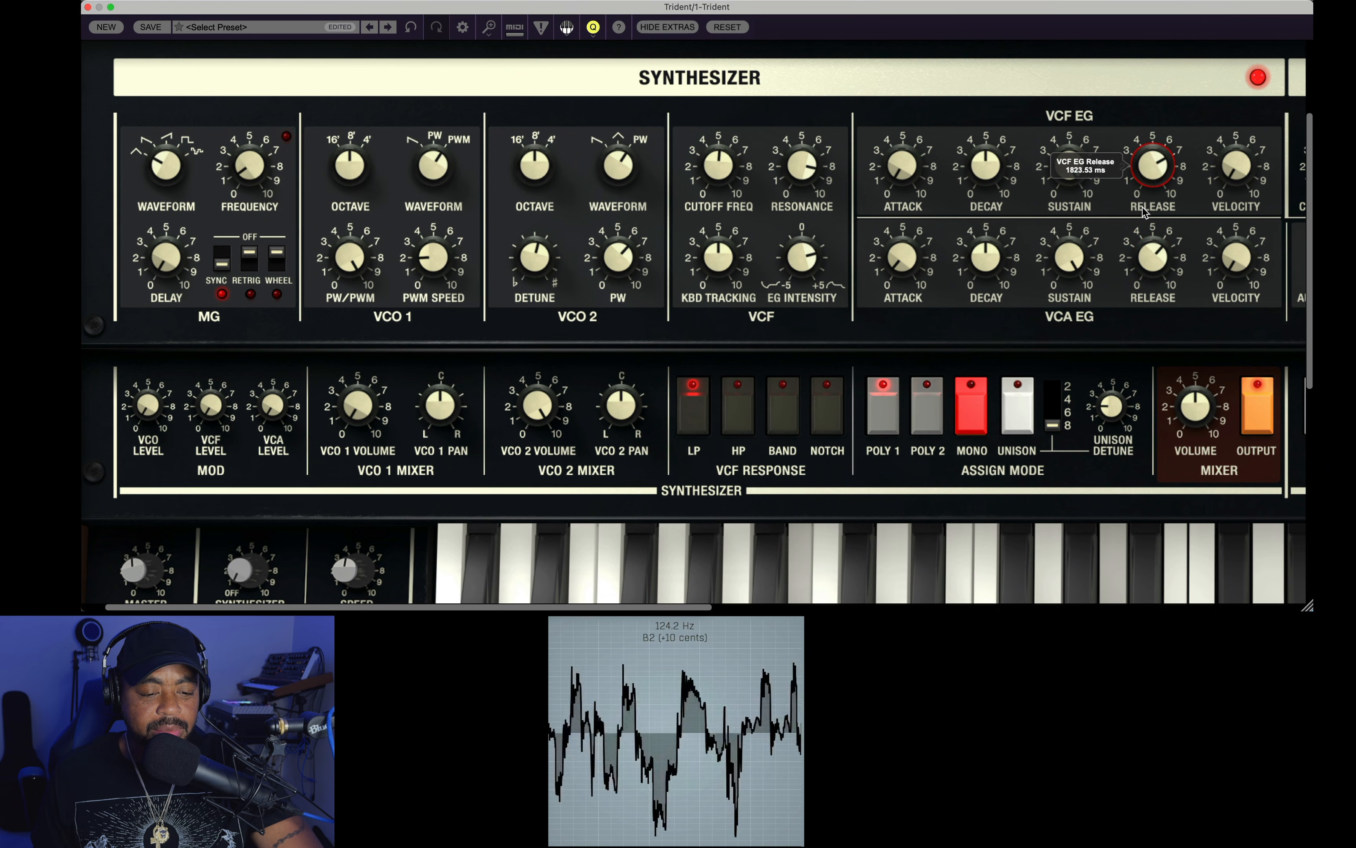
pyautogui.moveTo(1144, 259); pyautogui.dragTo(1143, 255)
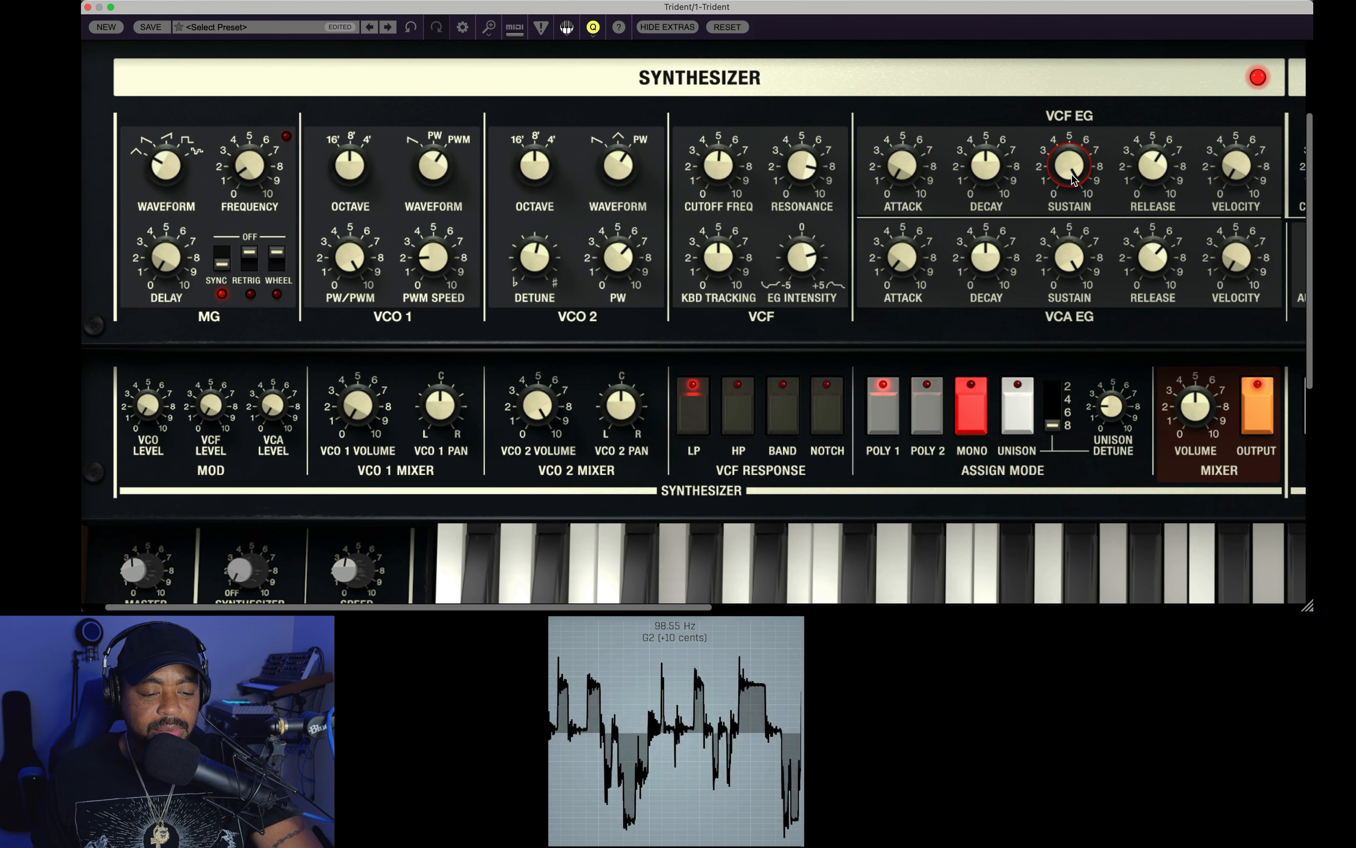
# - Reshape the VCF EG with decay about 12475 ms, sustain near 4 and release near 8, and shorten the VCA EG release slightly
pyautogui.moveTo(986, 168); pyautogui.dragTo(998, 42)
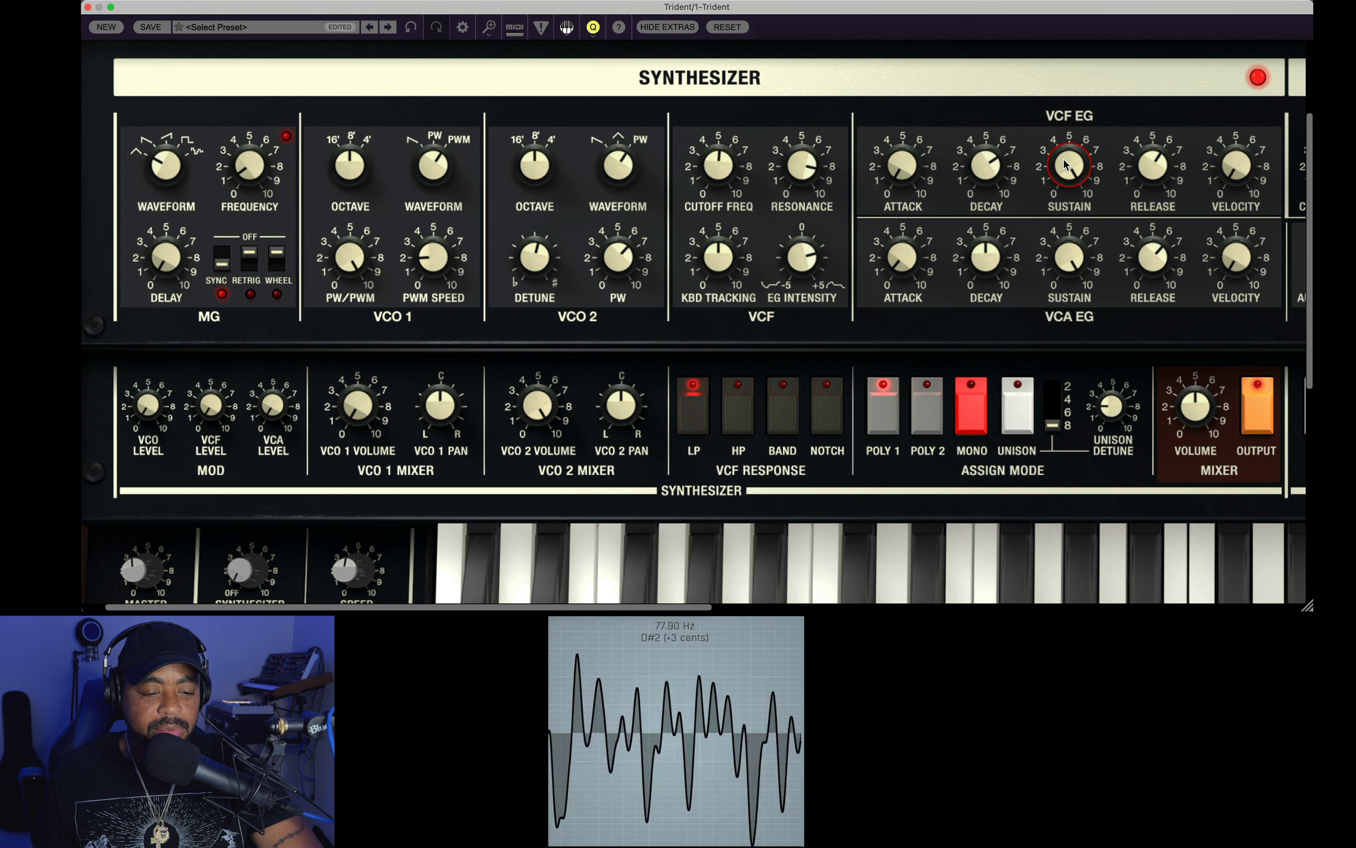
pyautogui.moveTo(1066, 164); pyautogui.dragTo(1072, 175)
pyautogui.moveTo(1079, 232); pyautogui.dragTo(1051, 516)
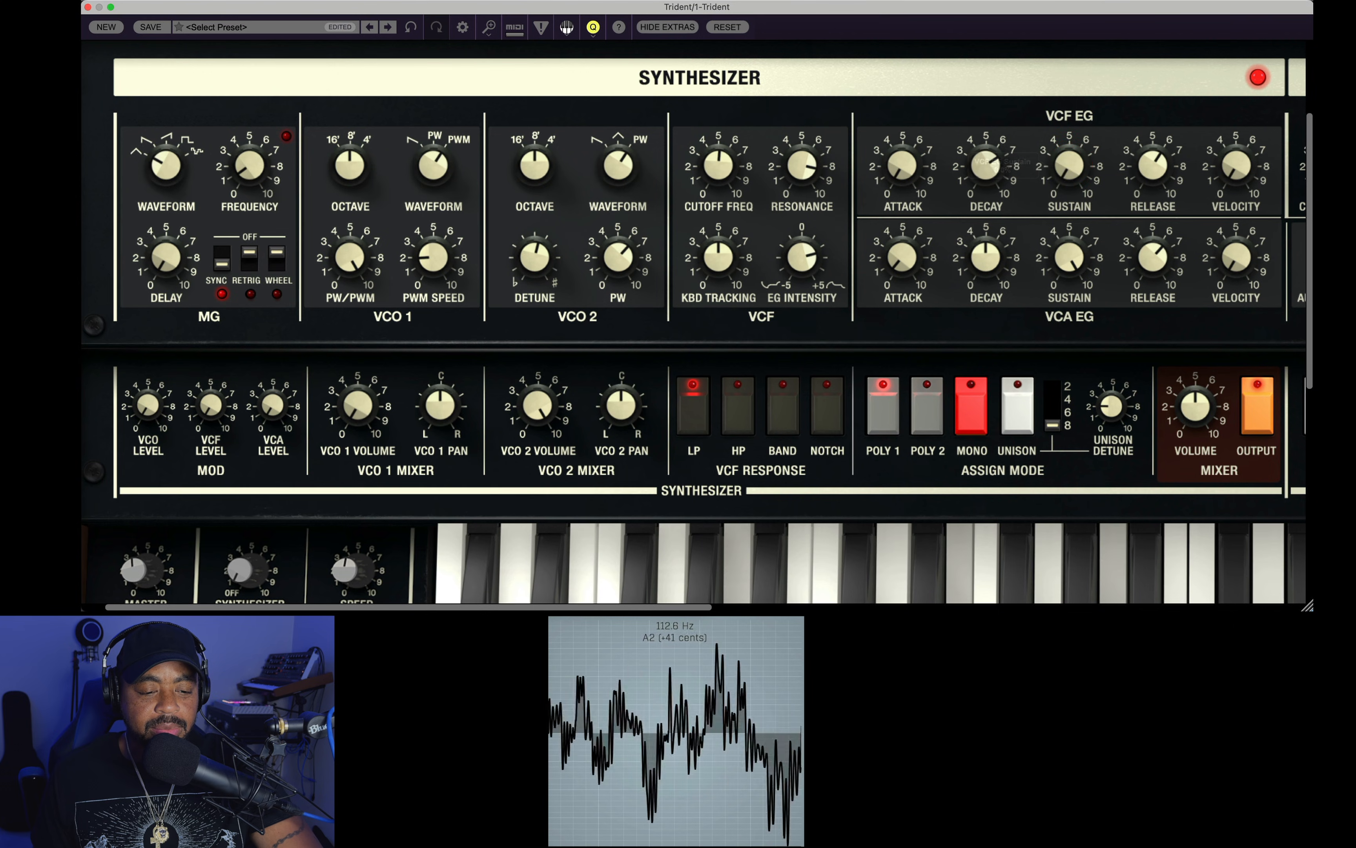
pyautogui.moveTo(1002, 168); pyautogui.dragTo(1012, 95)
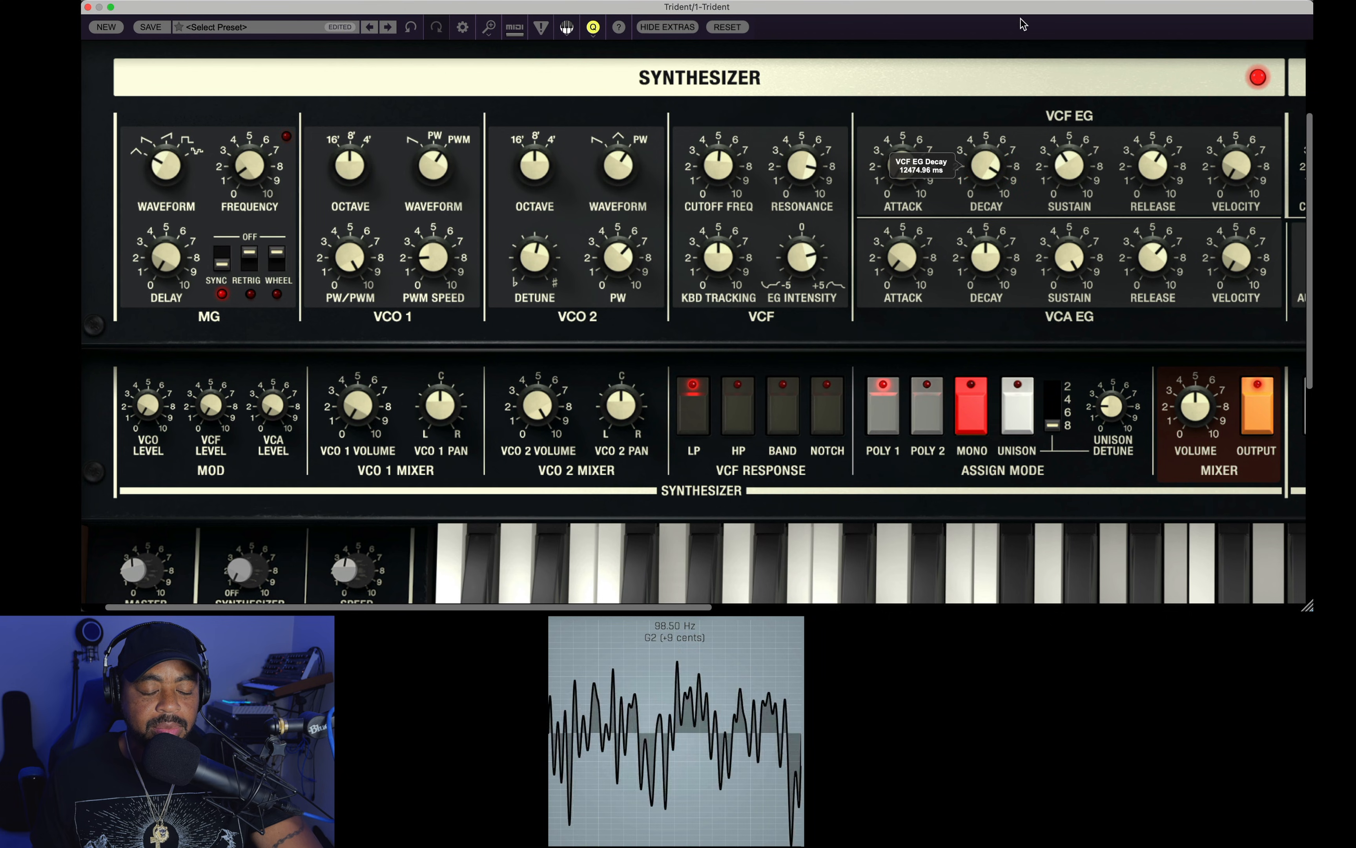
pyautogui.moveTo(1143, 161); pyautogui.dragTo(1158, 19)
pyautogui.moveTo(1161, 238); pyautogui.dragTo(1159, 289)
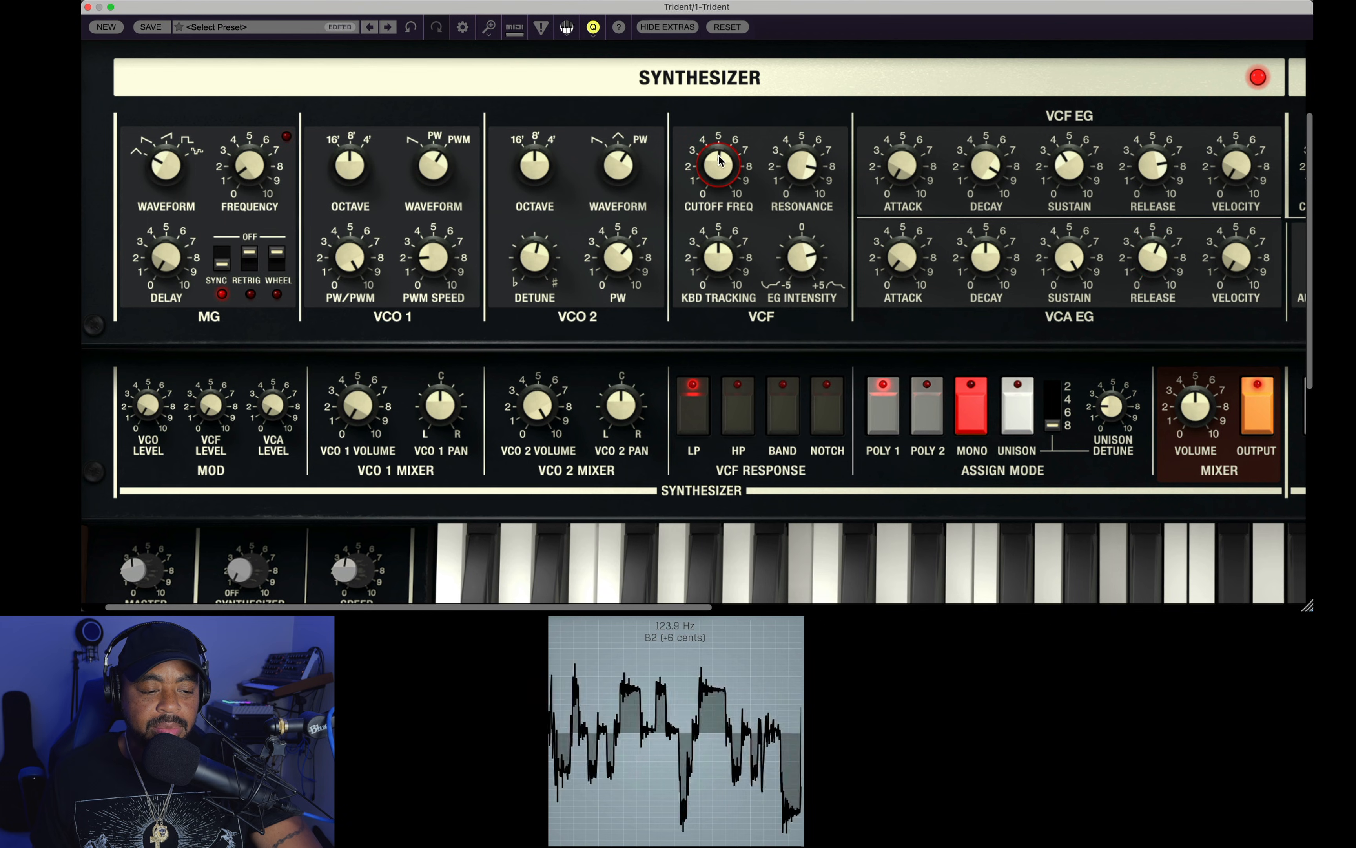
# - Reduce the synthesizer VCF resonance to about 54% and sweep the cutoff frequency down, leaving it between 1 and 2 on the dial
pyautogui.moveTo(719, 169); pyautogui.dragTo(729, 217)
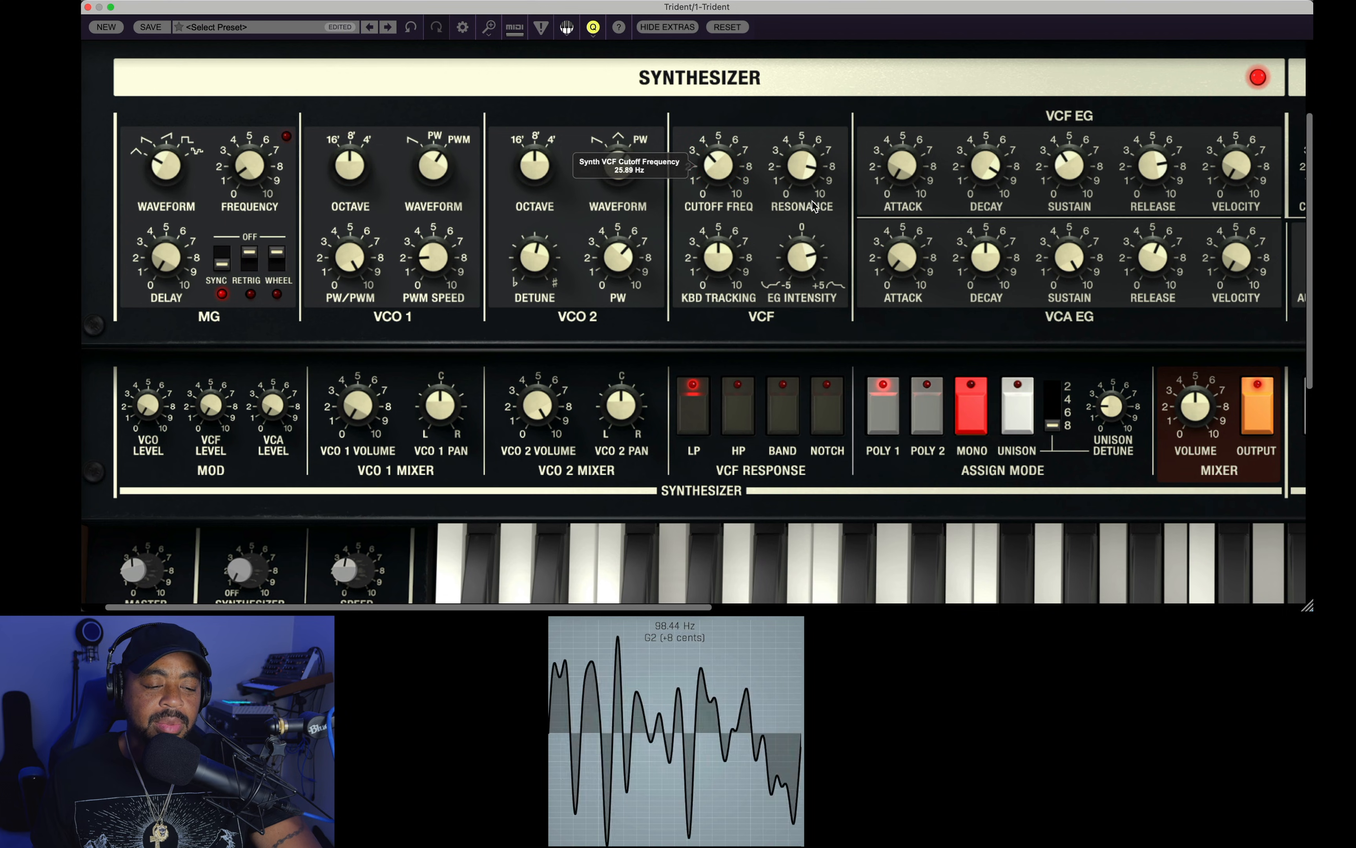
pyautogui.moveTo(814, 206); pyautogui.dragTo(809, 258)
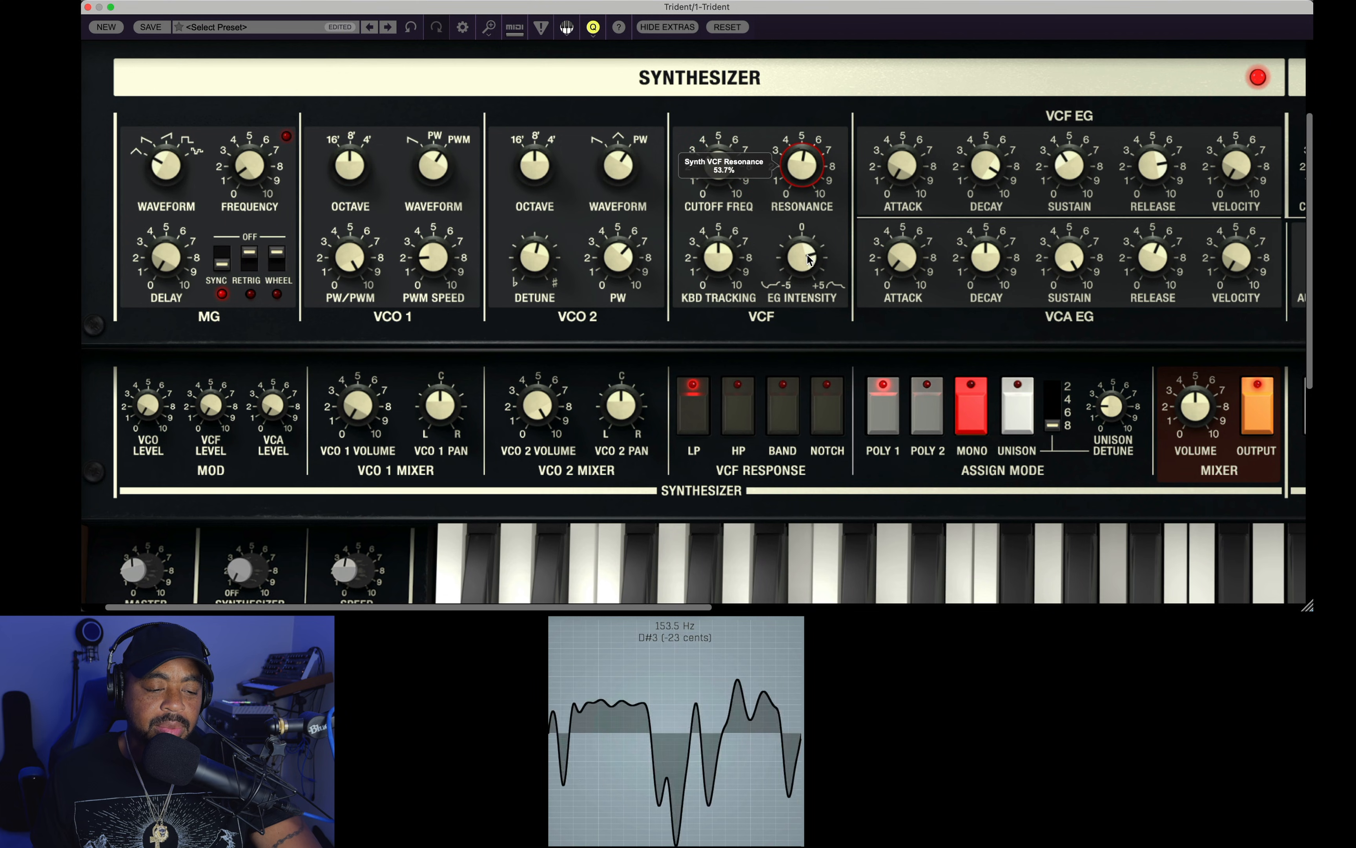
pyautogui.moveTo(720, 161); pyautogui.dragTo(728, 229)
pyautogui.moveTo(731, 136); pyautogui.dragTo(703, 243)
pyautogui.moveTo(705, 248)
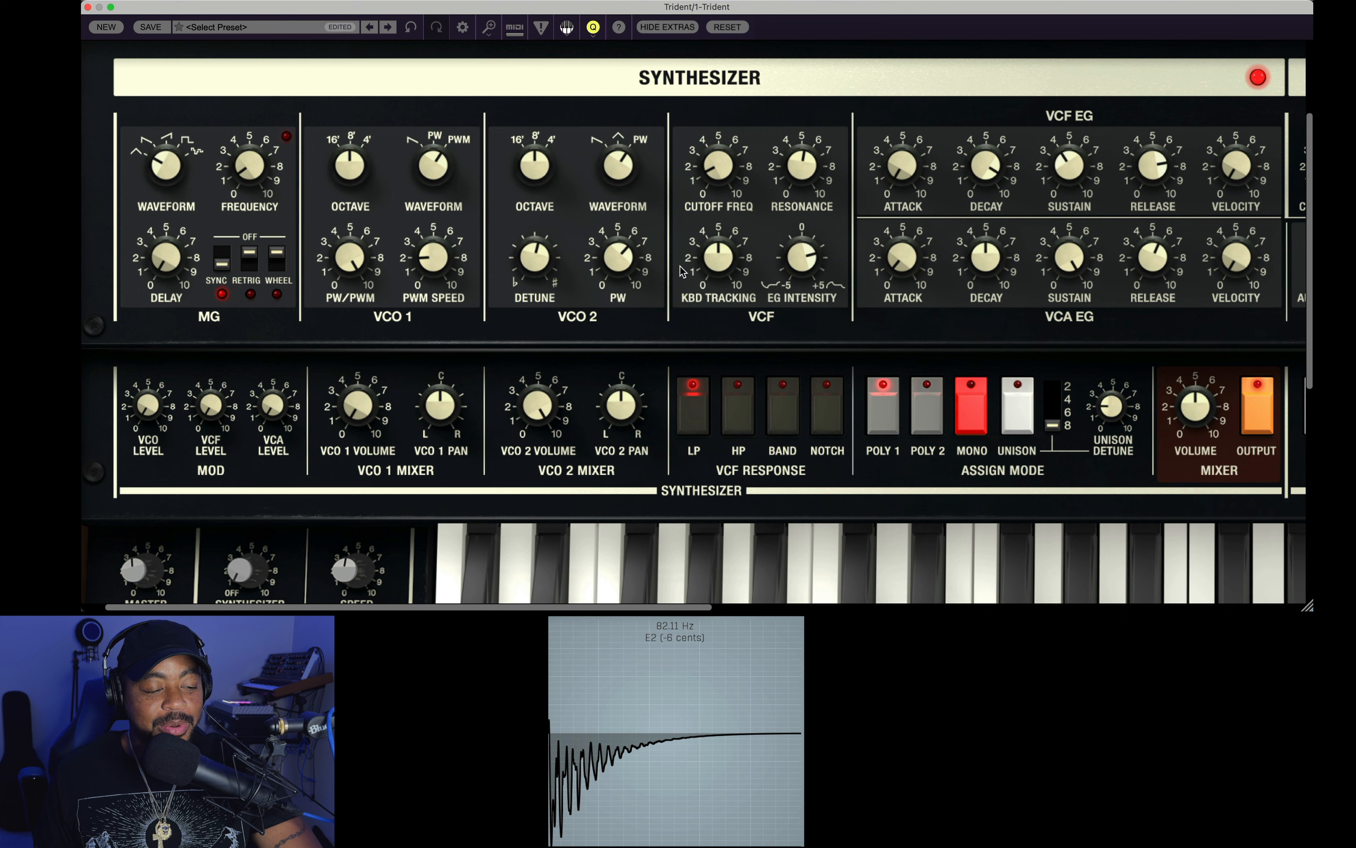
# - Show the Motion section, enlarge the arpeggiator area and turn on Arpeggiator 1 for the synthesizer
pyautogui.click(731, 29)
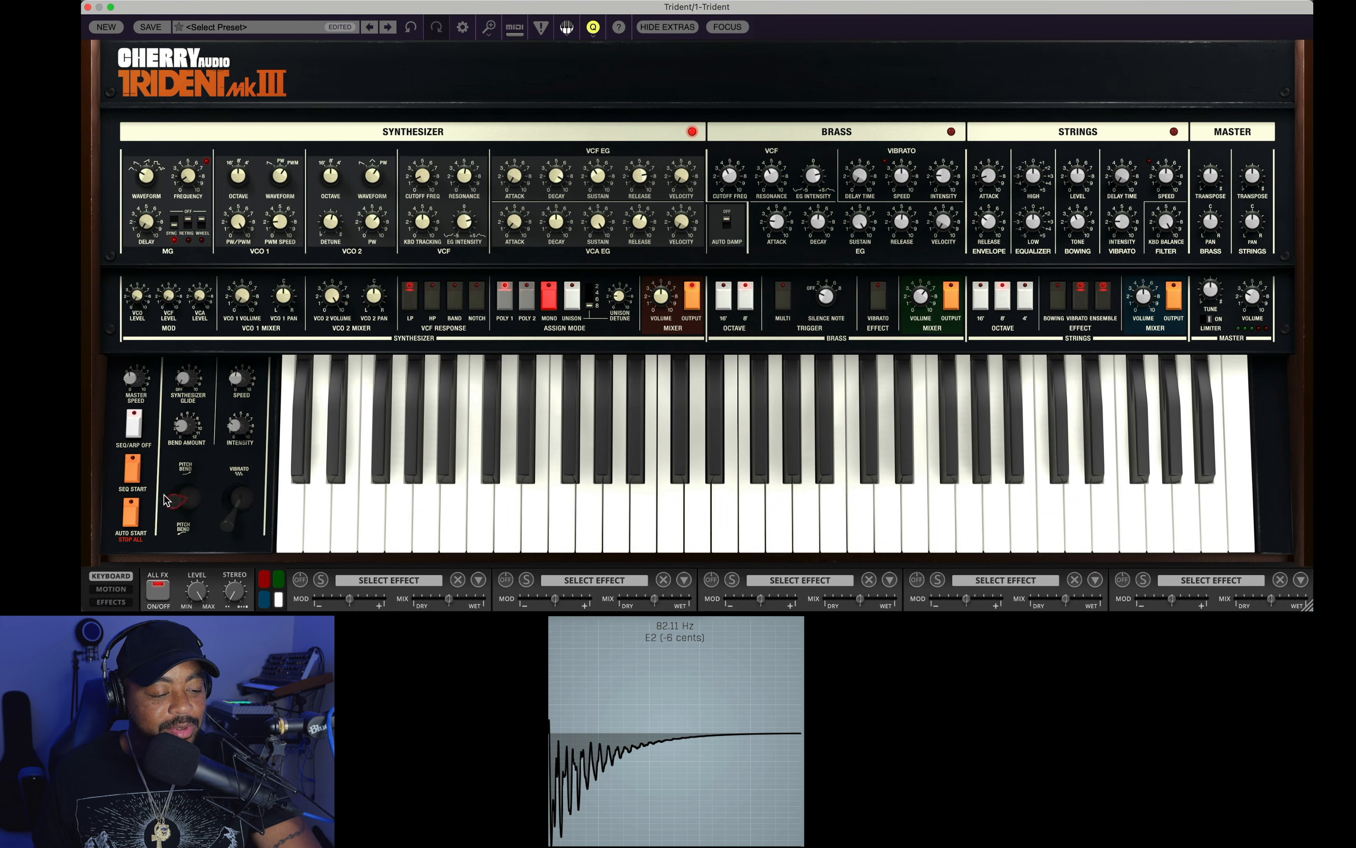
pyautogui.click(110, 590)
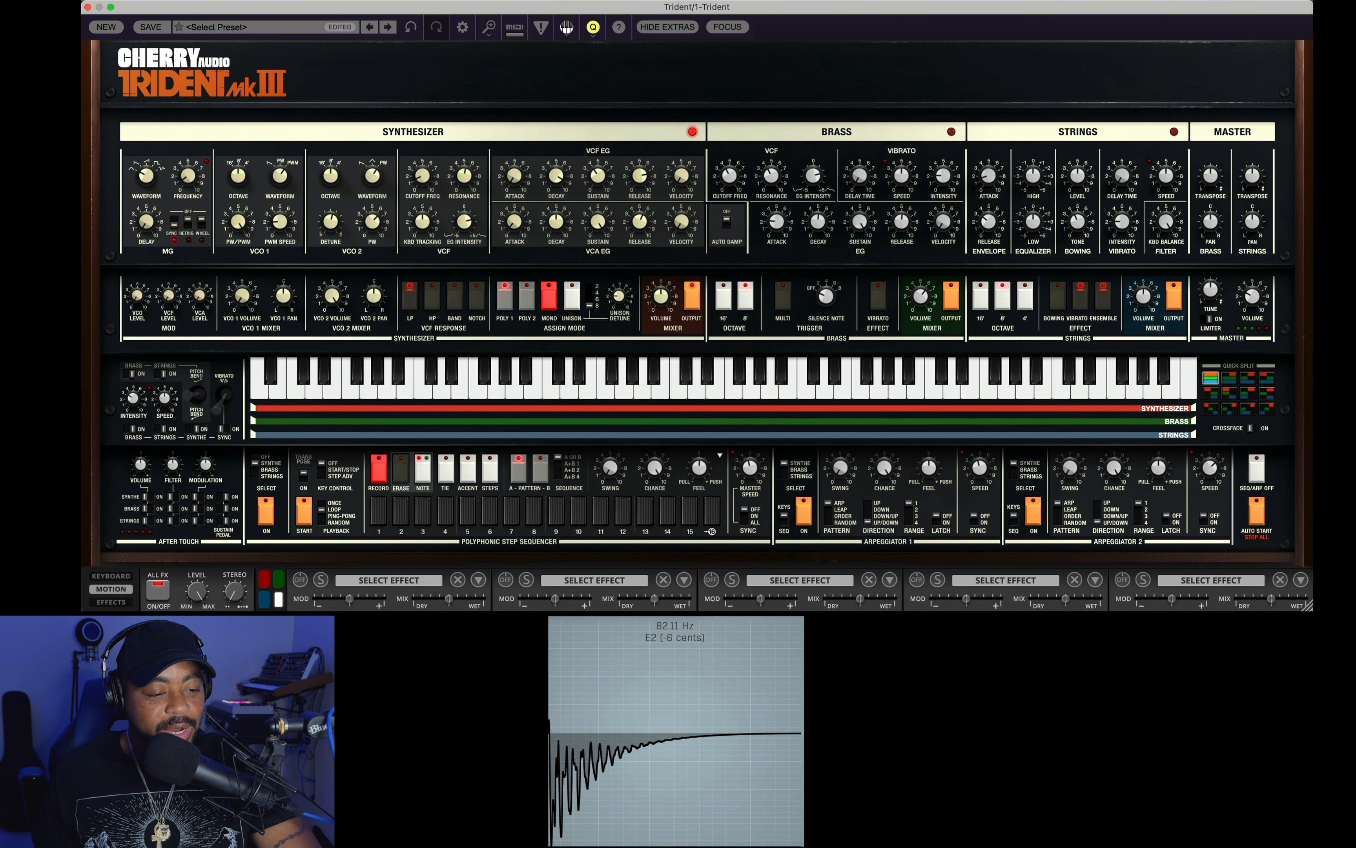
pyautogui.click(729, 27)
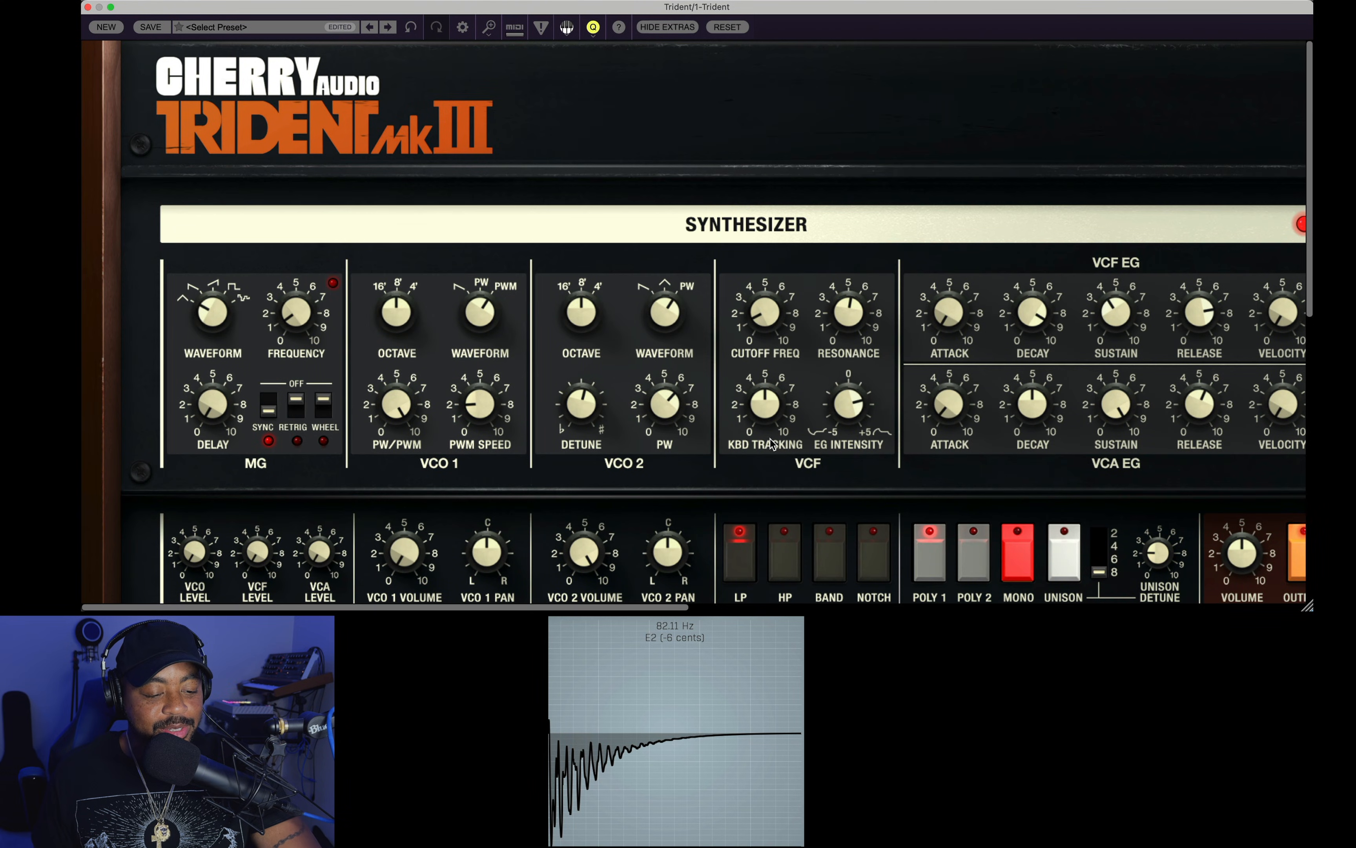
pyautogui.hscroll(10, 710, 607)
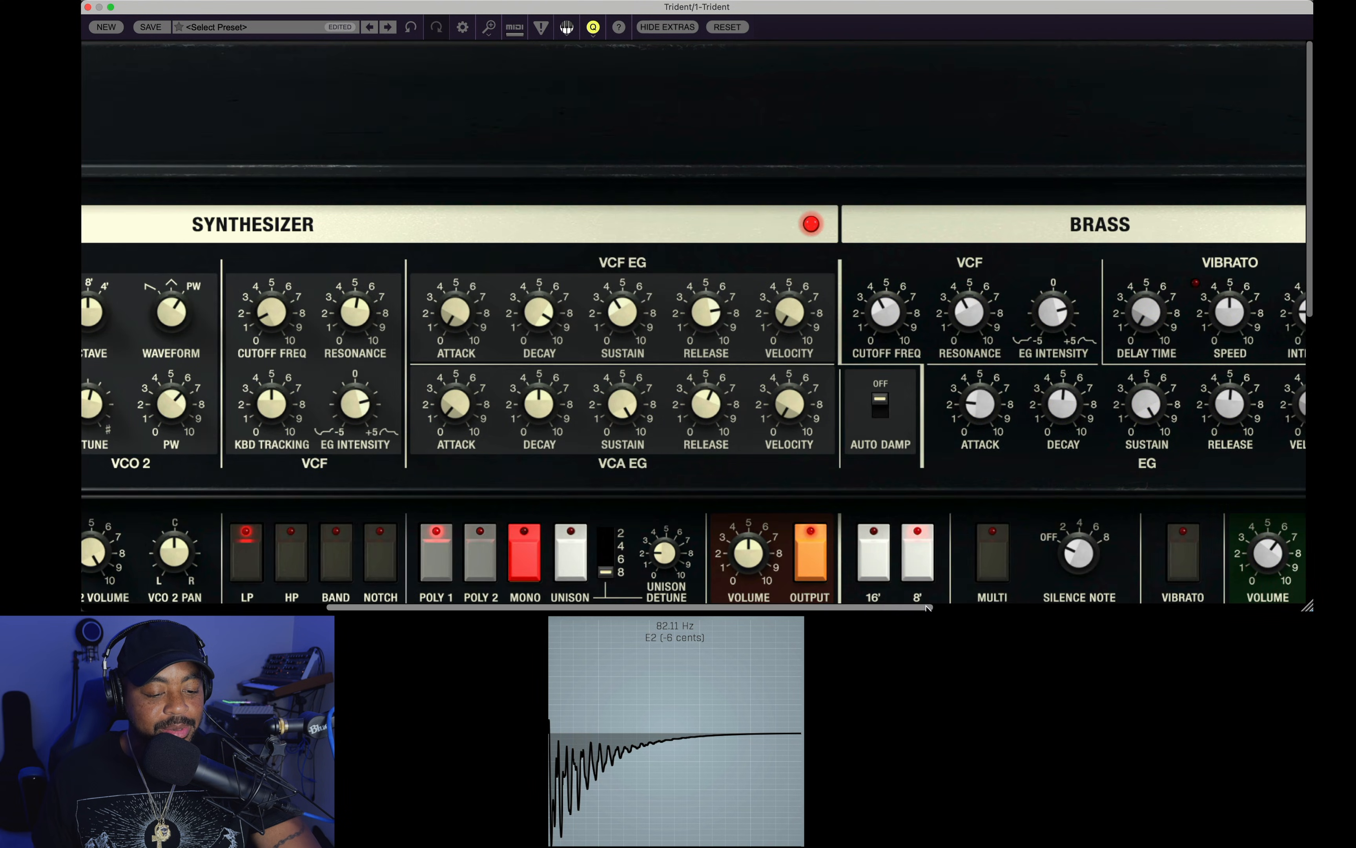
pyautogui.scroll(-10, 673, 606)
pyautogui.hscroll(10, 616, 608)
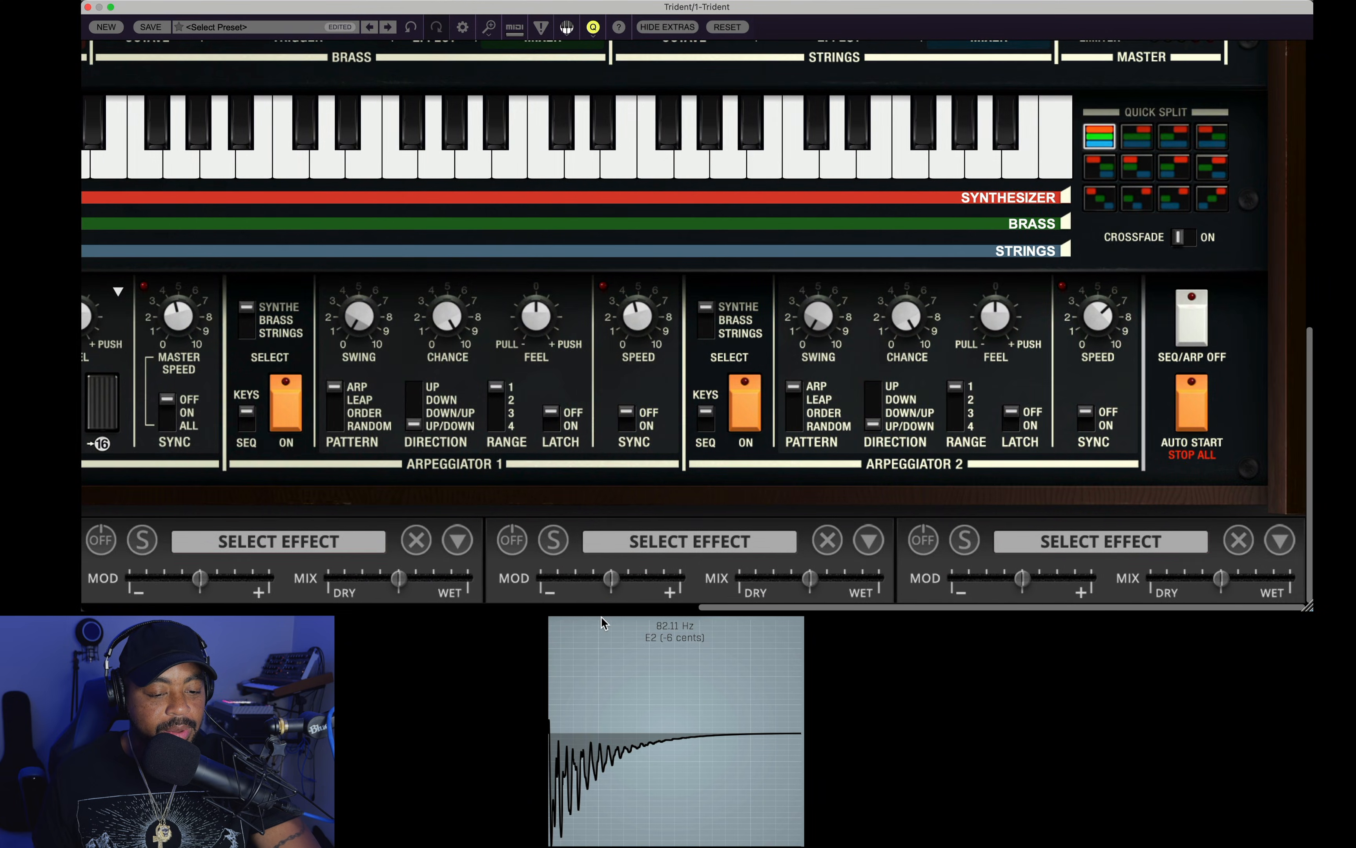
pyautogui.hscroll(-2, 466, 506)
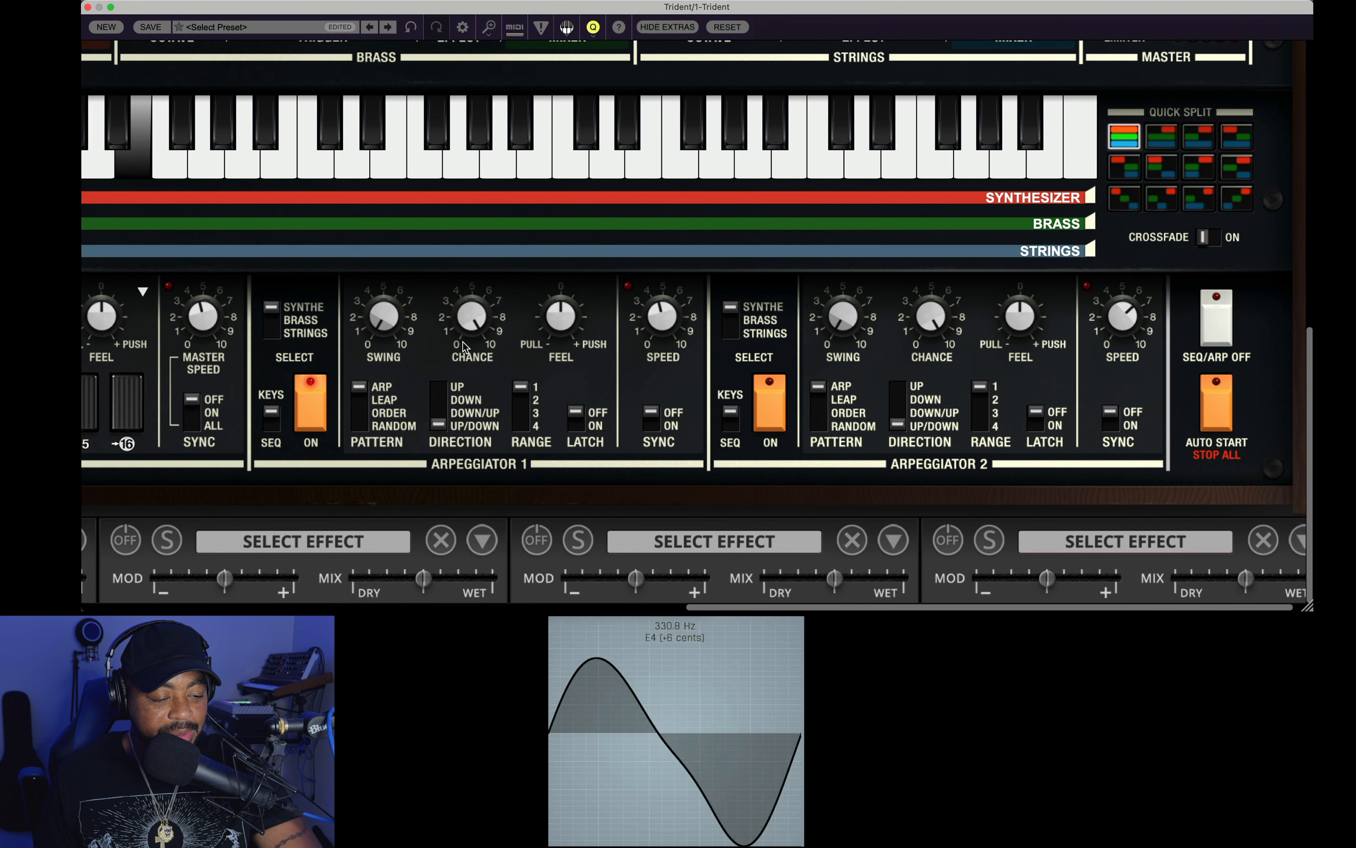
# - Set Arpeggiator 1's direction to DOWN/UP and its range to 2
pyautogui.click(439, 417)
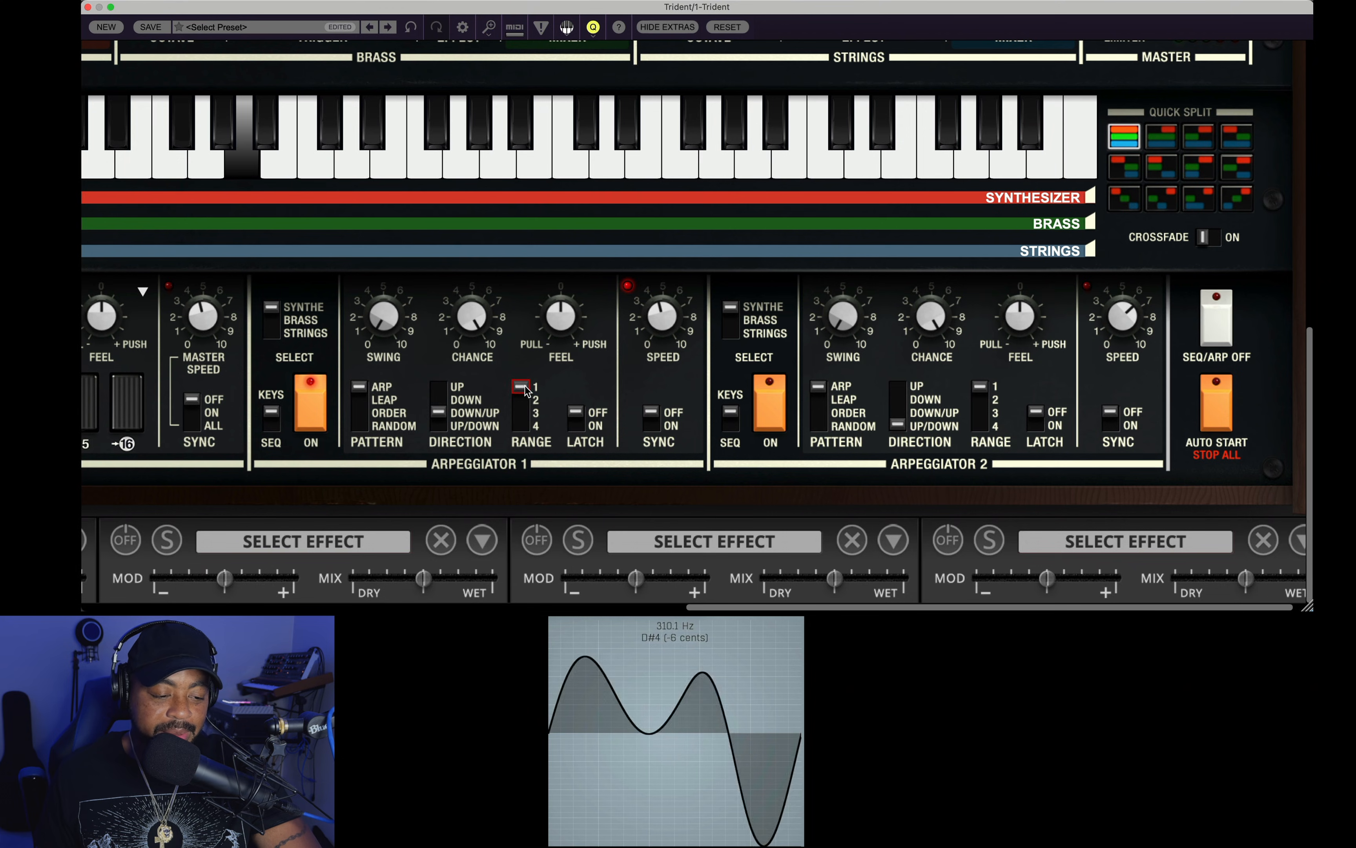
pyautogui.click(521, 415)
pyautogui.click(521, 400)
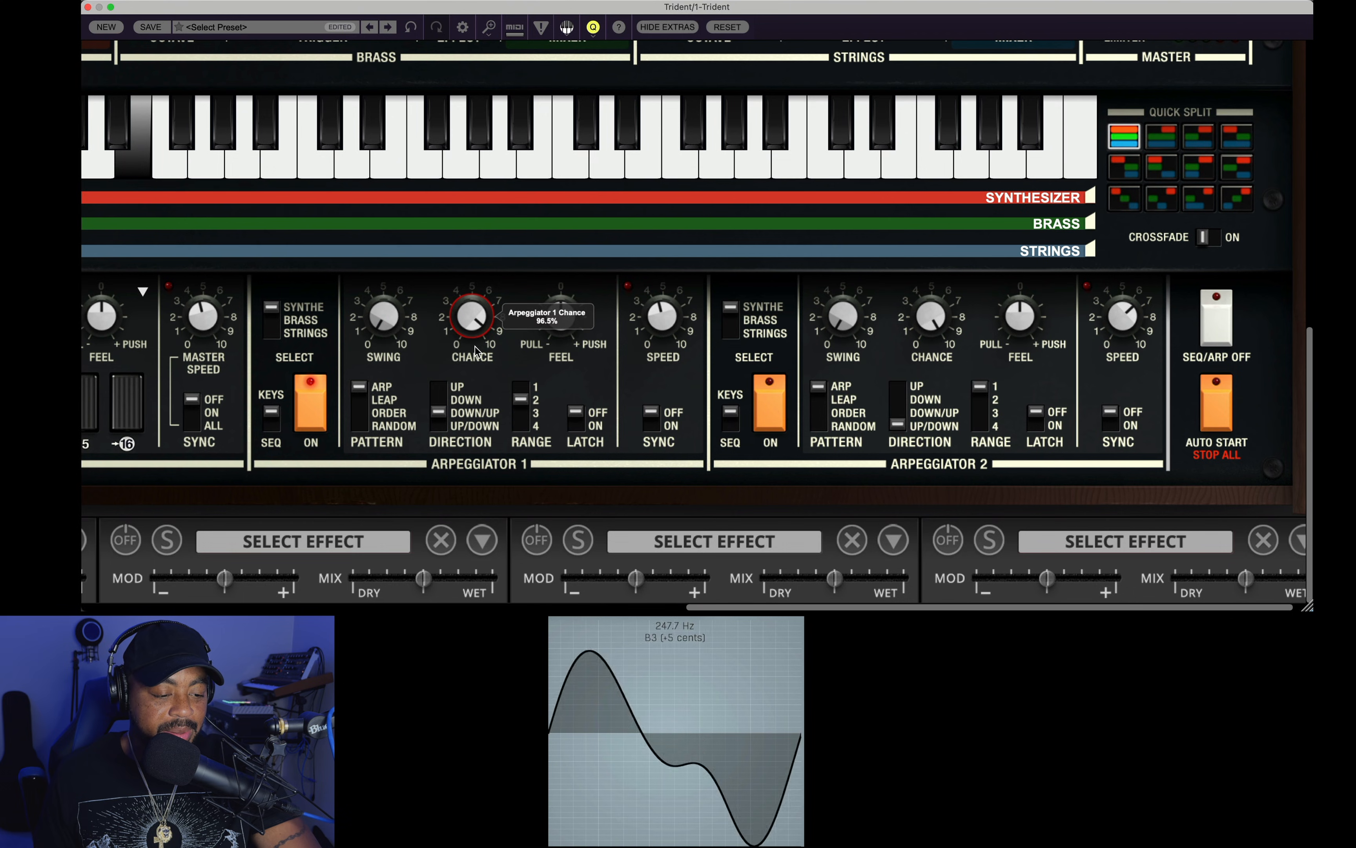
# - Set Arpeggiator 1's swing to about 2 and chance to 10, and sweep its feel toward PUSH, leaving it slightly toward PULL
pyautogui.moveTo(396, 315); pyautogui.dragTo(382, 222)
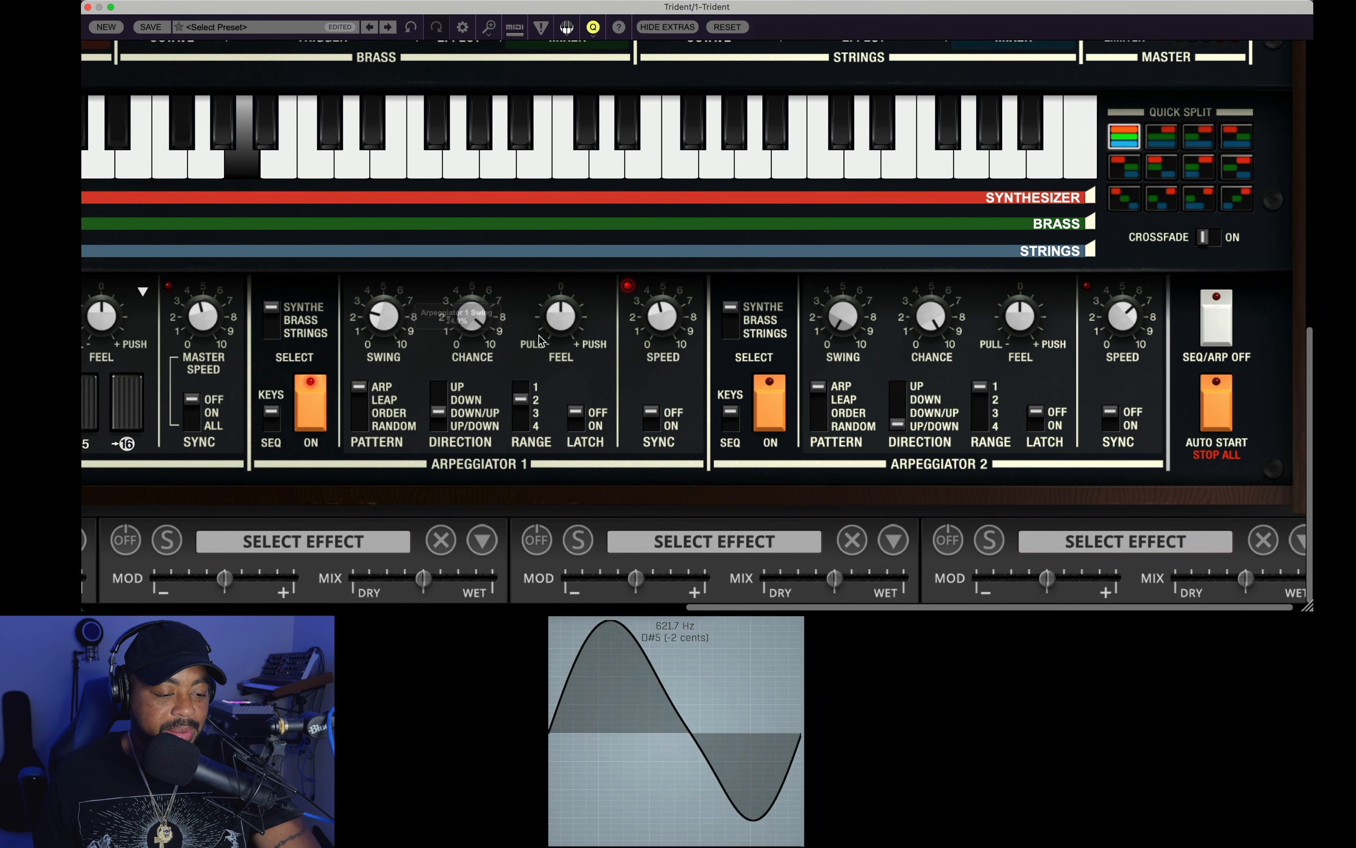
pyautogui.moveTo(560, 320); pyautogui.dragTo(573, 257)
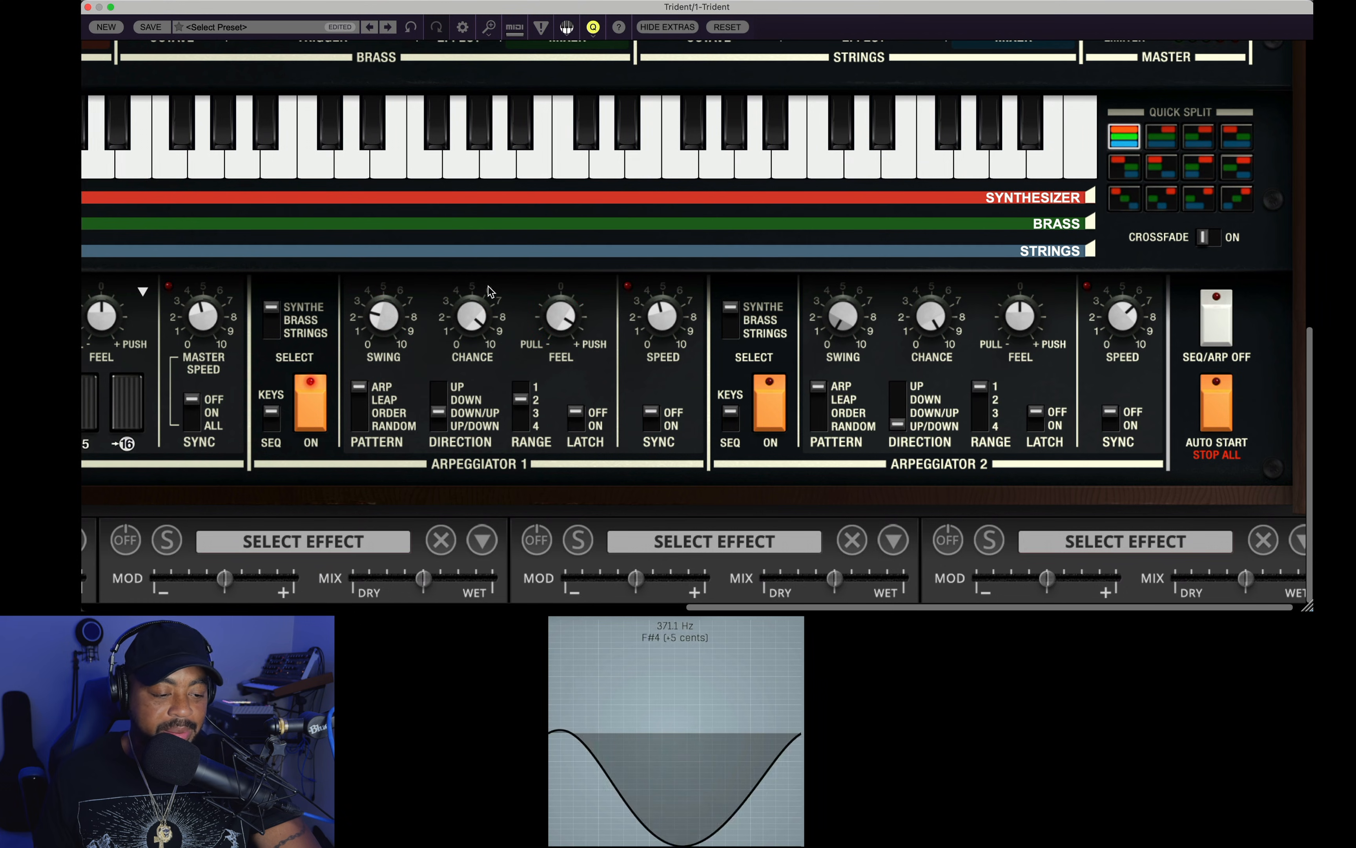
pyautogui.moveTo(483, 310); pyautogui.dragTo(490, 260)
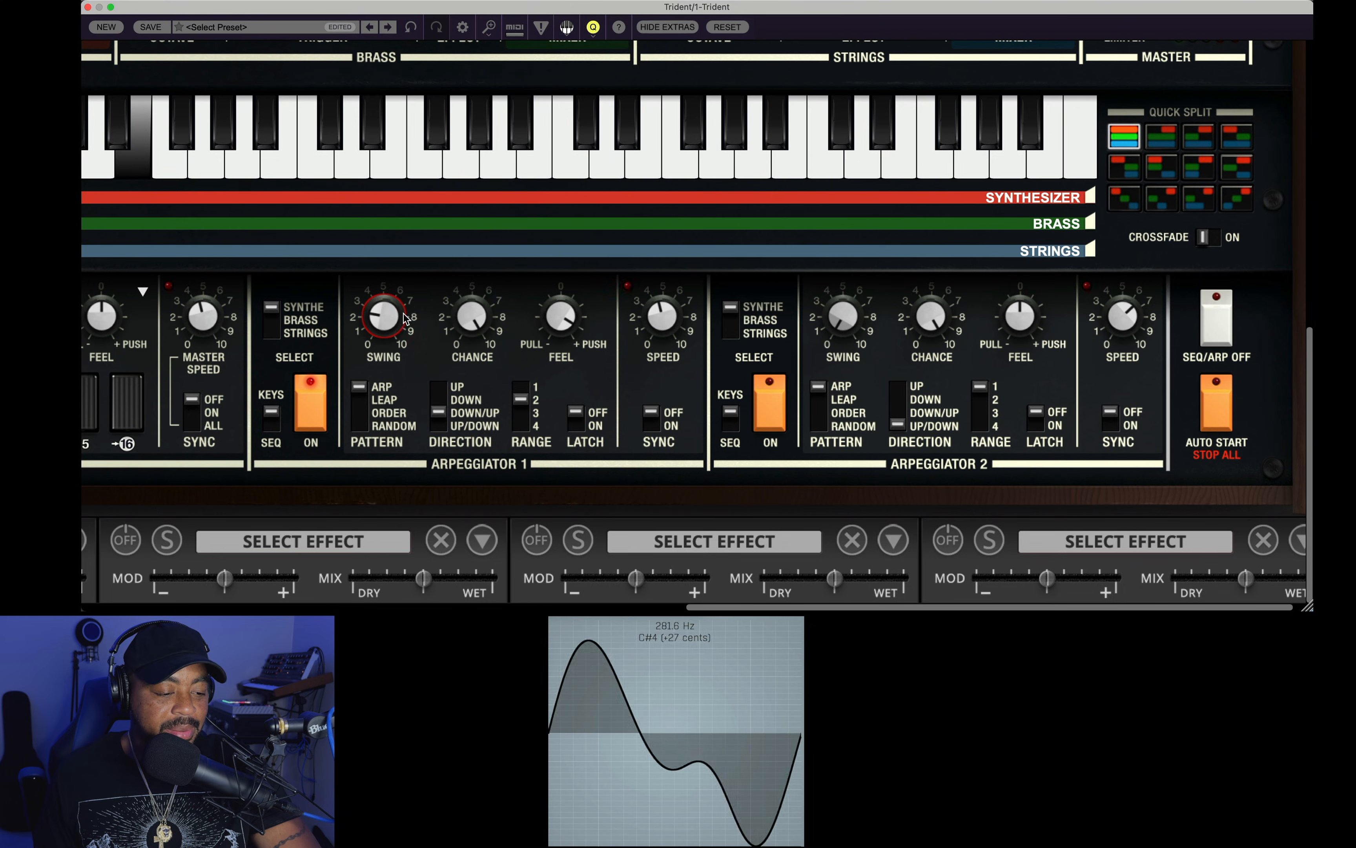
pyautogui.moveTo(403, 313); pyautogui.dragTo(435, 330)
pyautogui.moveTo(560, 317); pyautogui.dragTo(560, 387)
pyautogui.moveTo(535, 728); pyautogui.dragTo(536, 493)
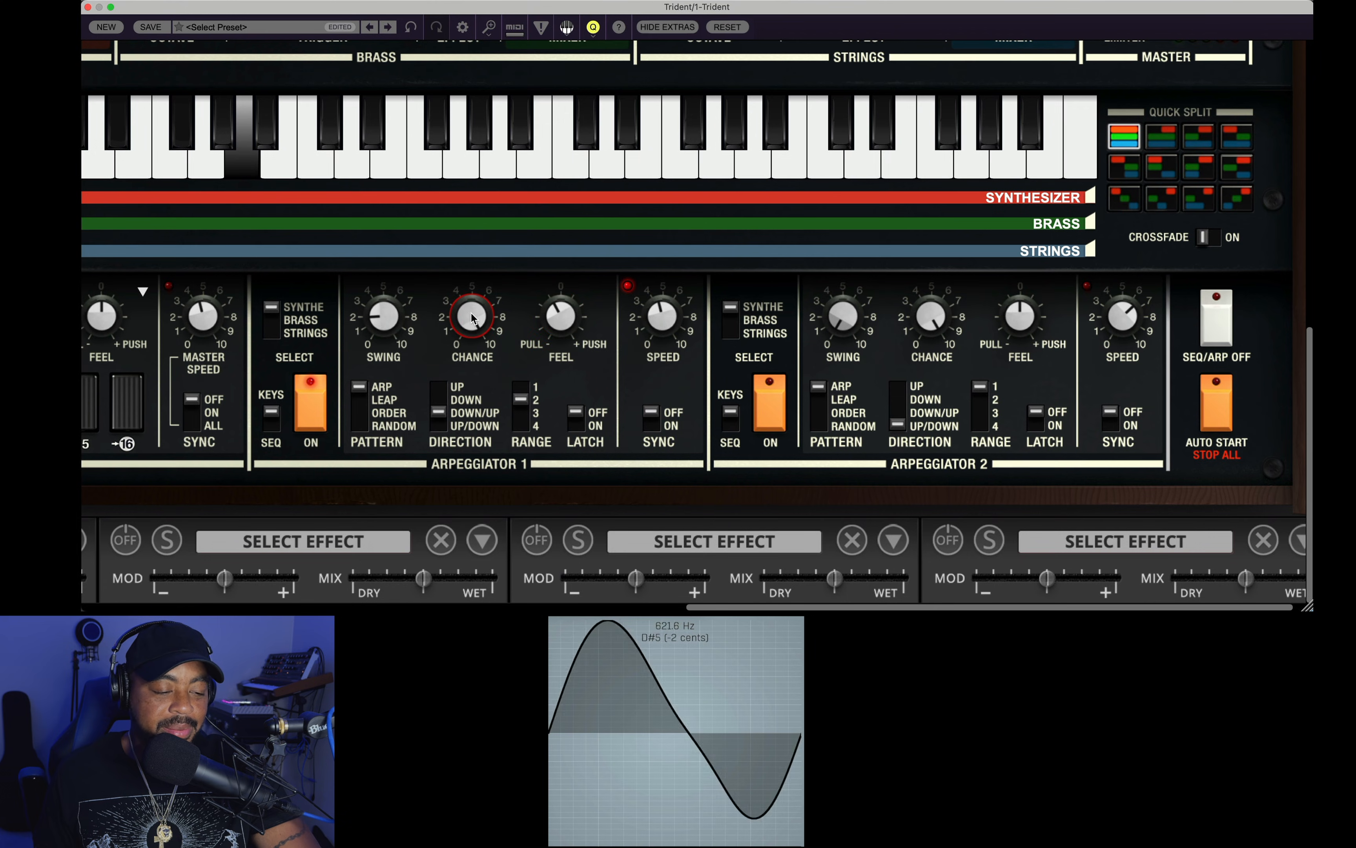
pyautogui.moveTo(471, 316); pyautogui.dragTo(471, 323)
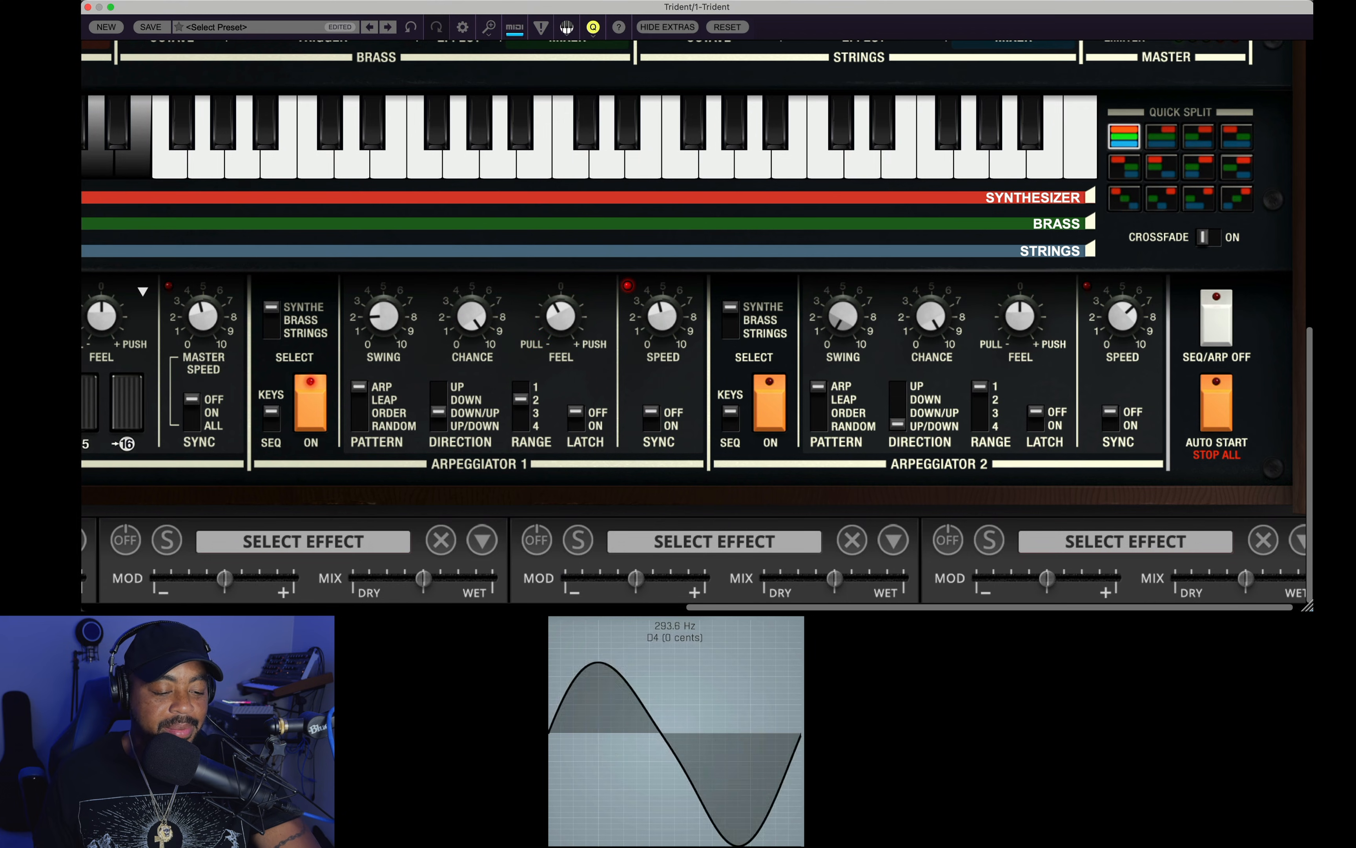
# - Return to the full instrument view and raise VCO 1's volume in the synthesizer's mixer
pyautogui.moveTo(707, 607); pyautogui.dragTo(590, 607)
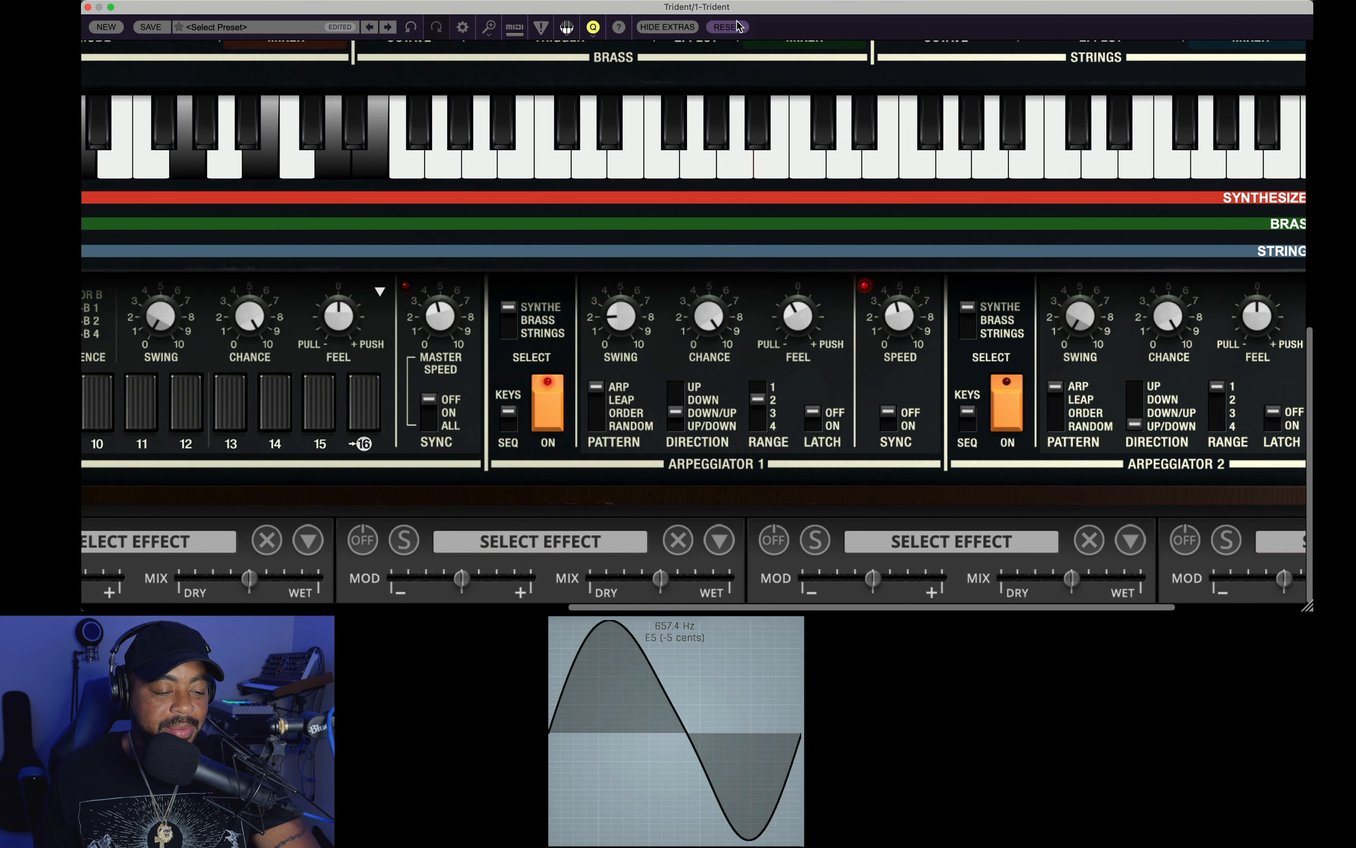
pyautogui.click(737, 26)
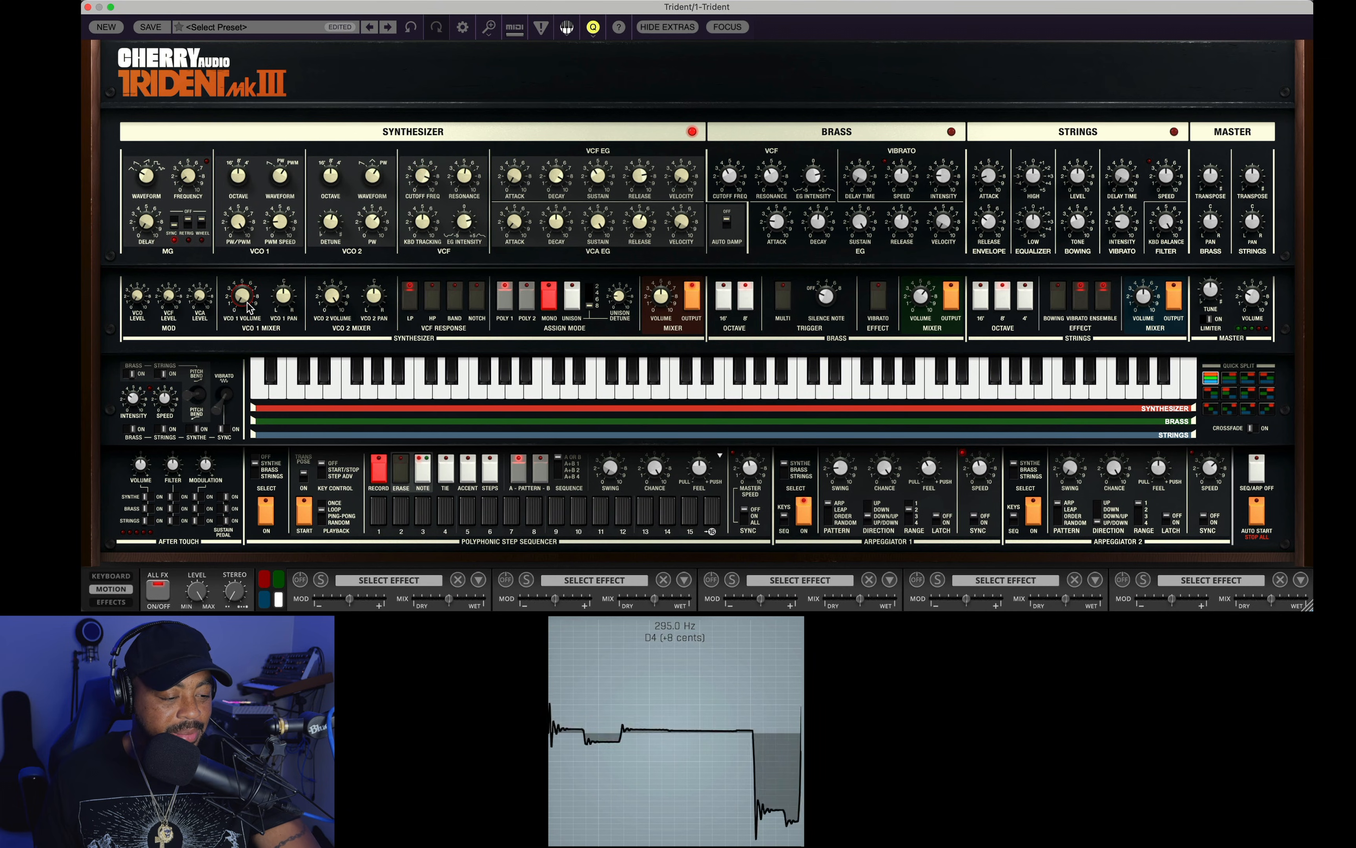
pyautogui.moveTo(247, 279); pyautogui.dragTo(294, 1)
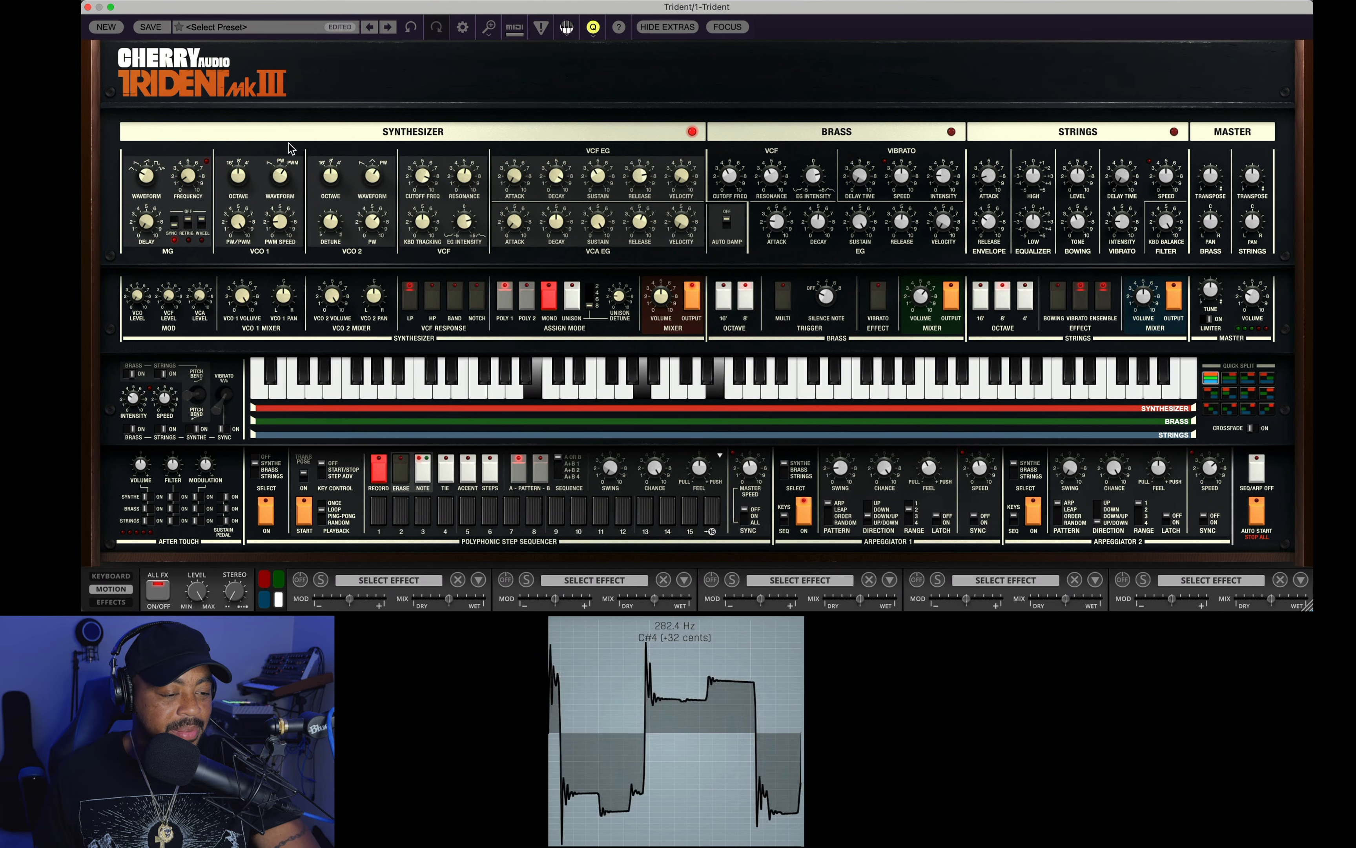
# - Sweep the synthesizer VCF cutoff down and back up, and give the VCA EG a longer decay and a shorter release
pyautogui.moveTo(426, 183); pyautogui.dragTo(430, 274)
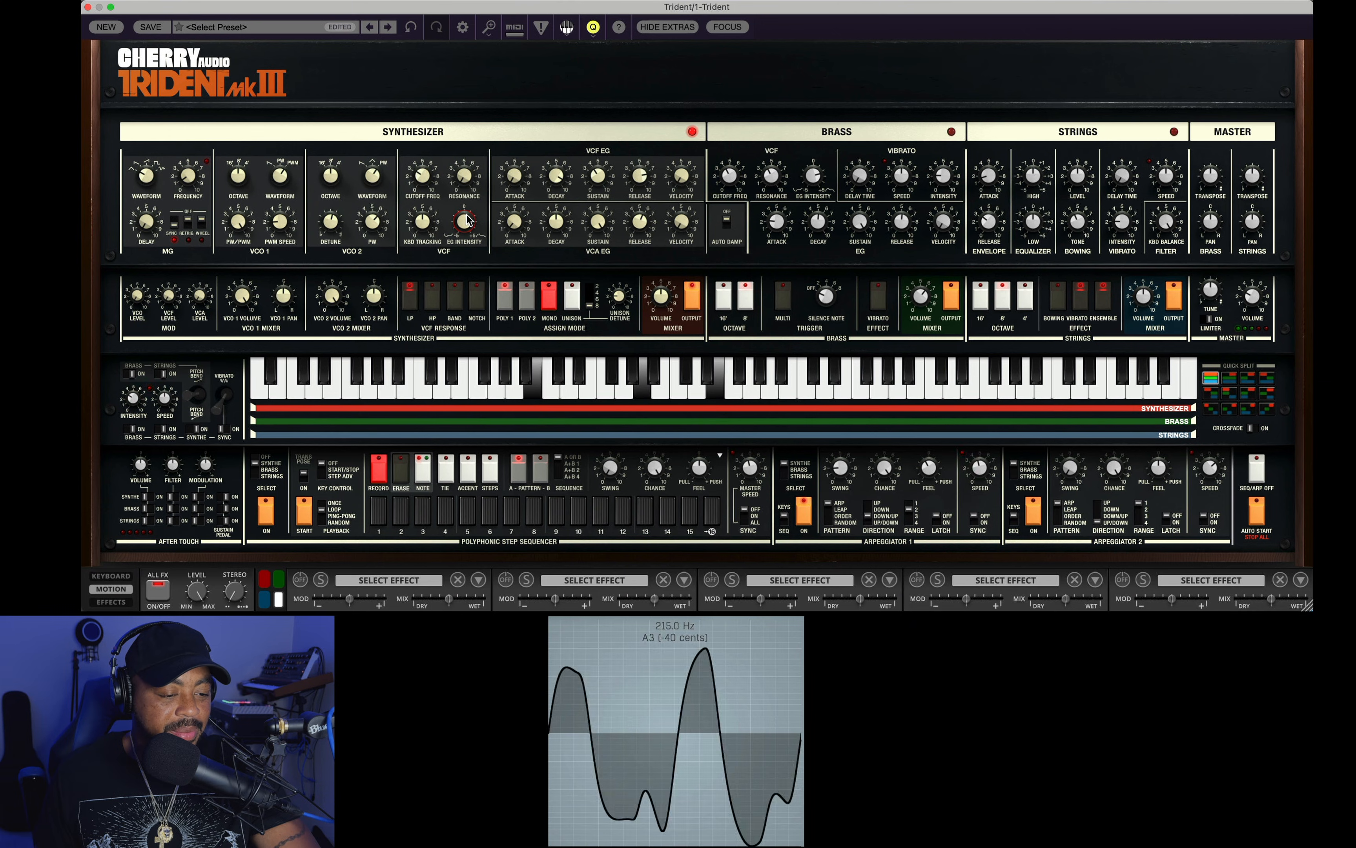
pyautogui.moveTo(556, 221); pyautogui.dragTo(554, 130)
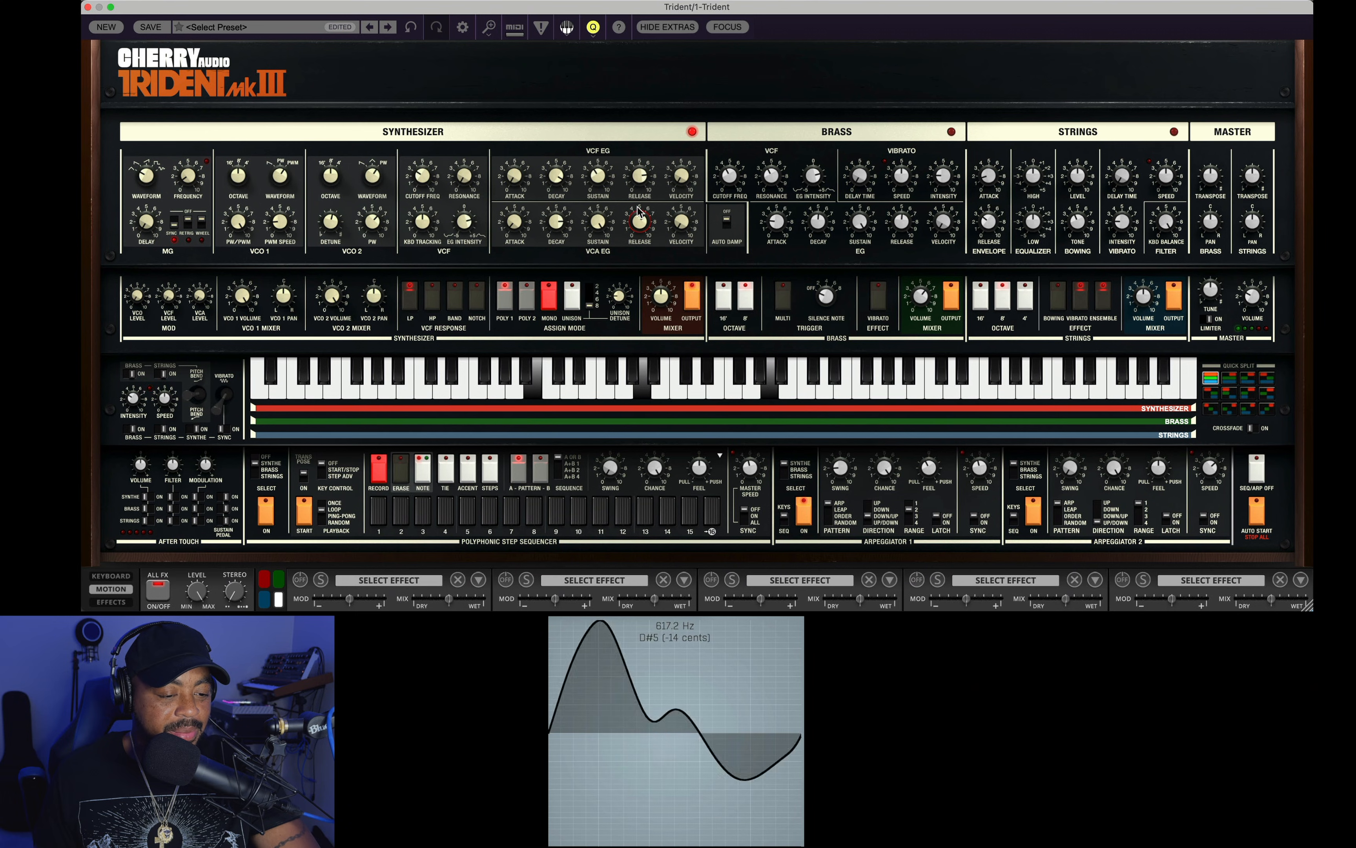
pyautogui.moveTo(639, 224); pyautogui.dragTo(594, 316)
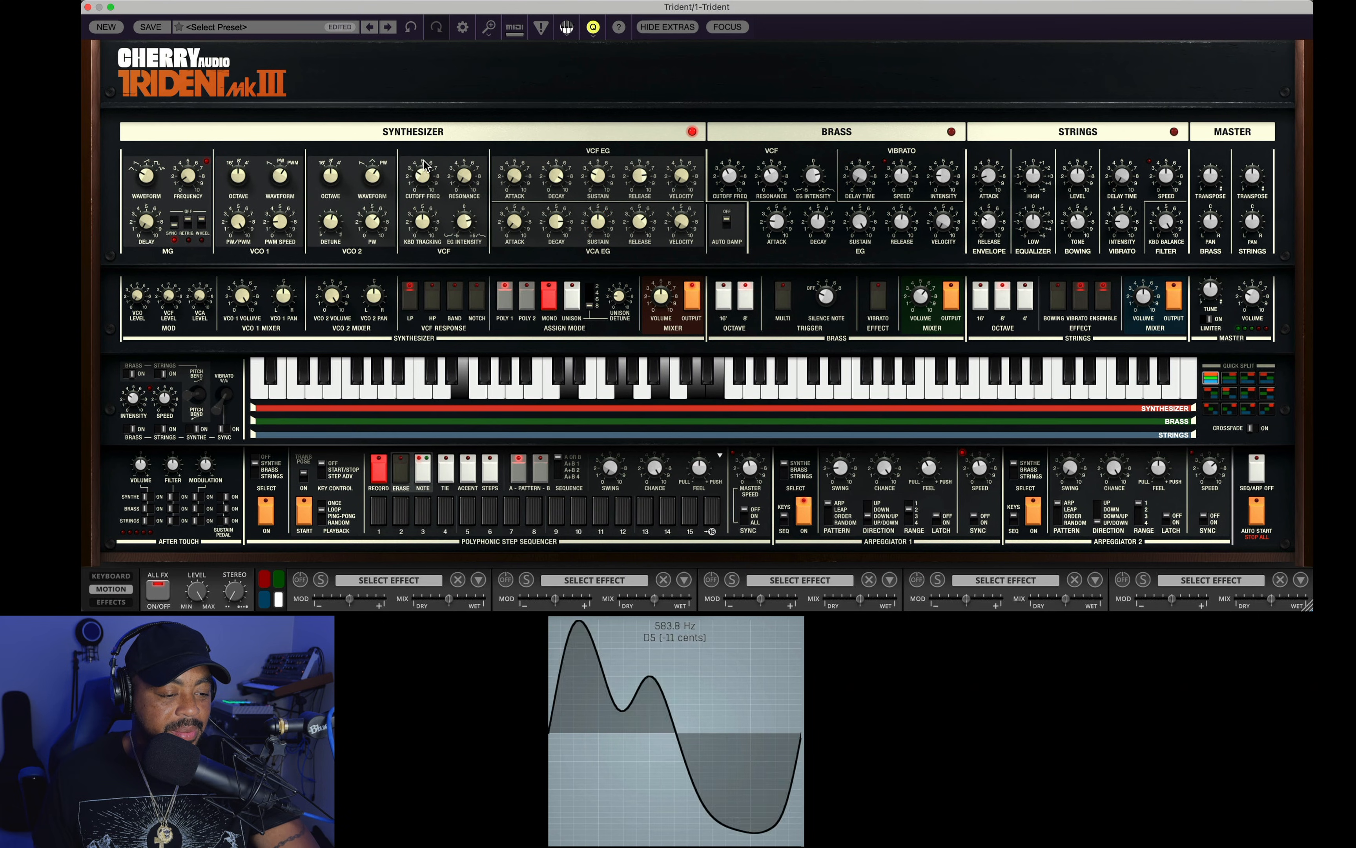
pyautogui.moveTo(423, 176); pyautogui.dragTo(424, 131)
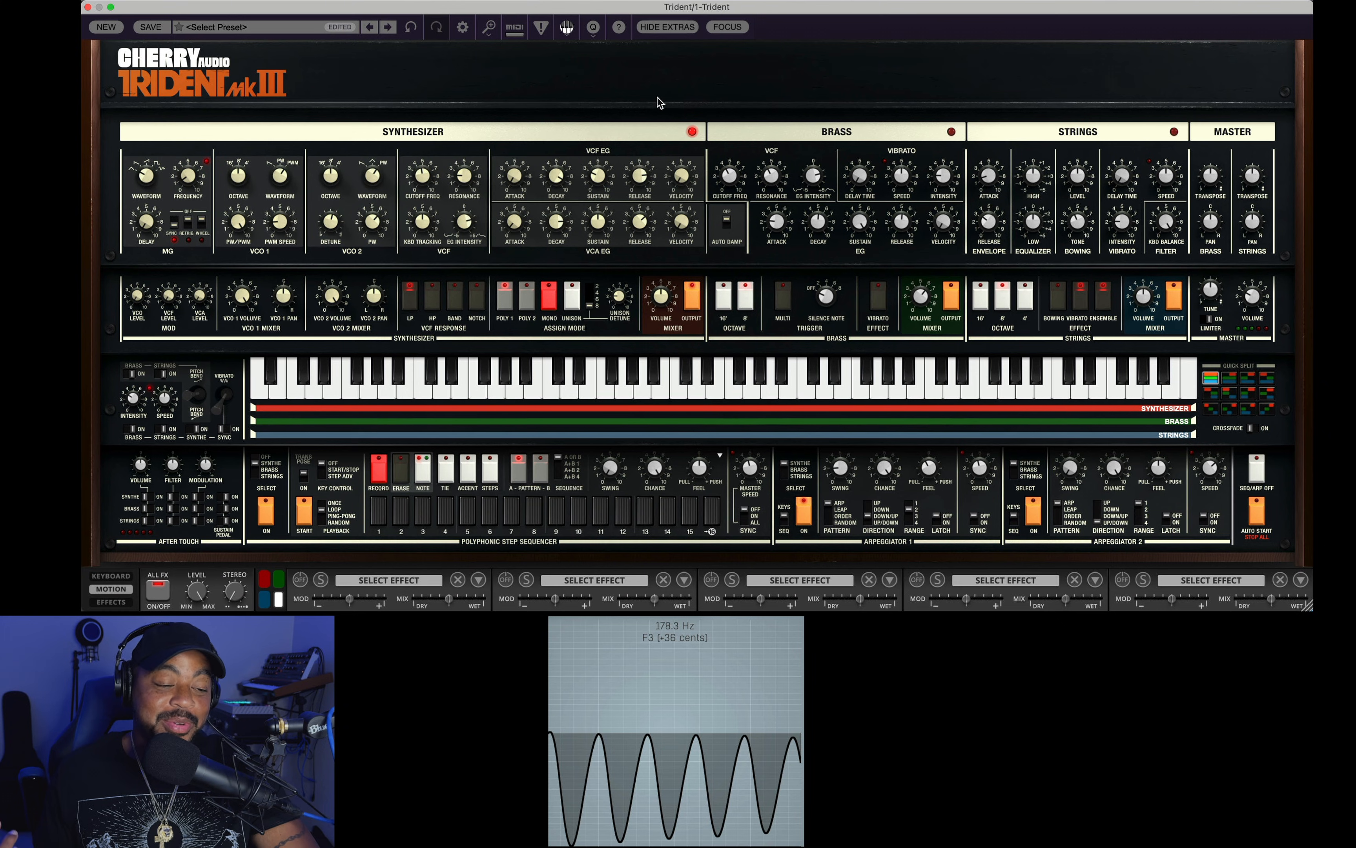
# - Show the effects section, load a Digital Delay into the first synthesizer slot, and sweep the VCF cutoff
pyautogui.click(115, 602)
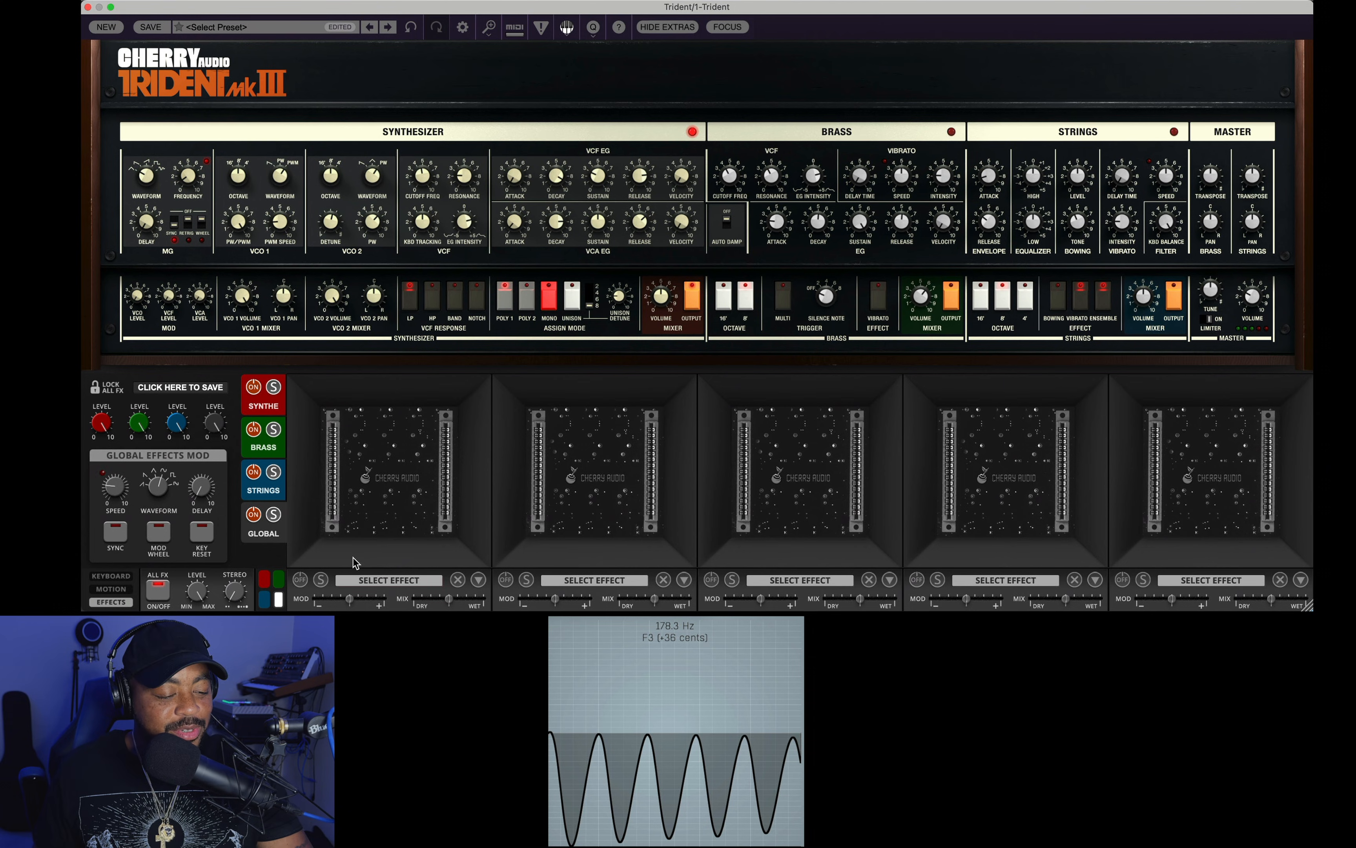
pyautogui.click(355, 581)
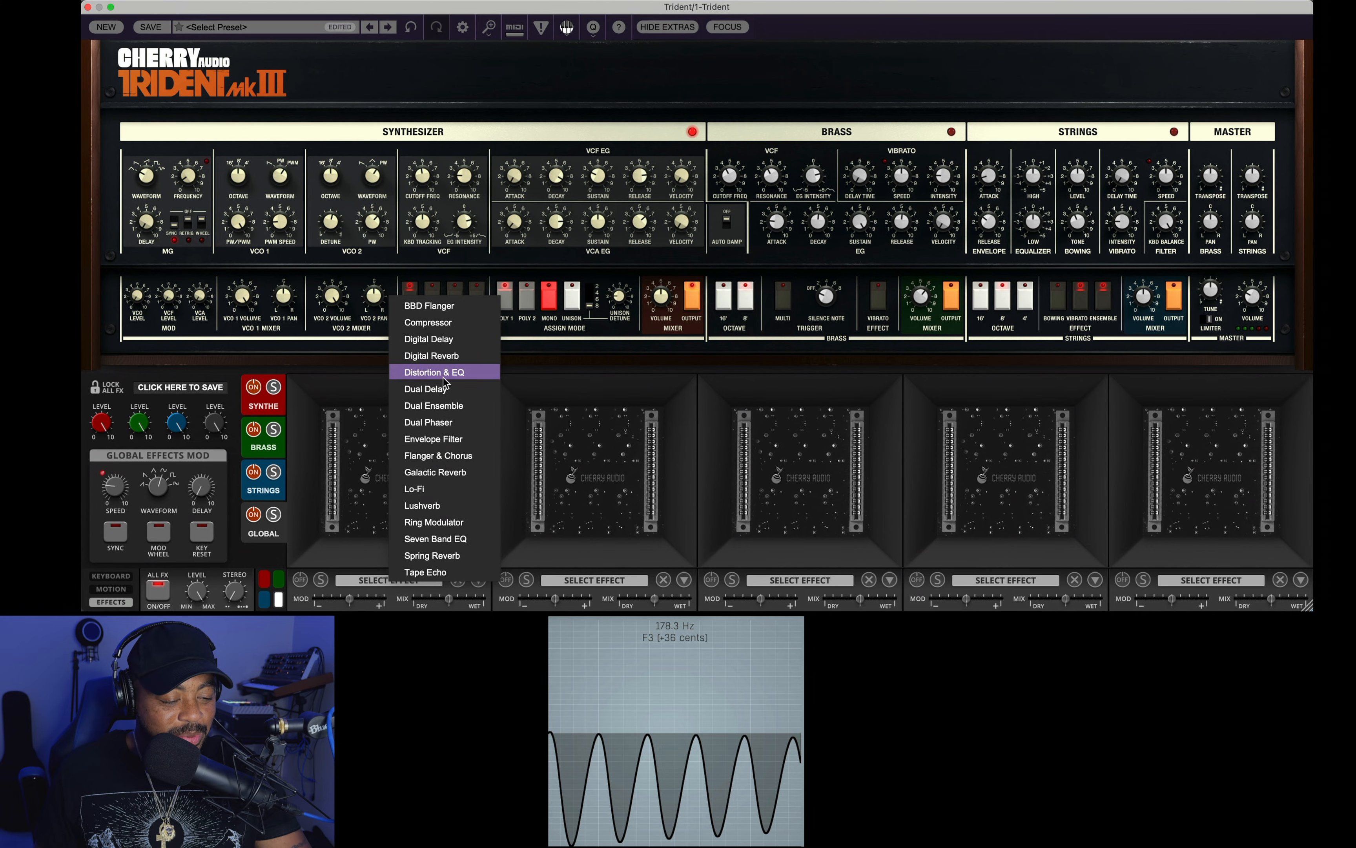
pyautogui.click(456, 344)
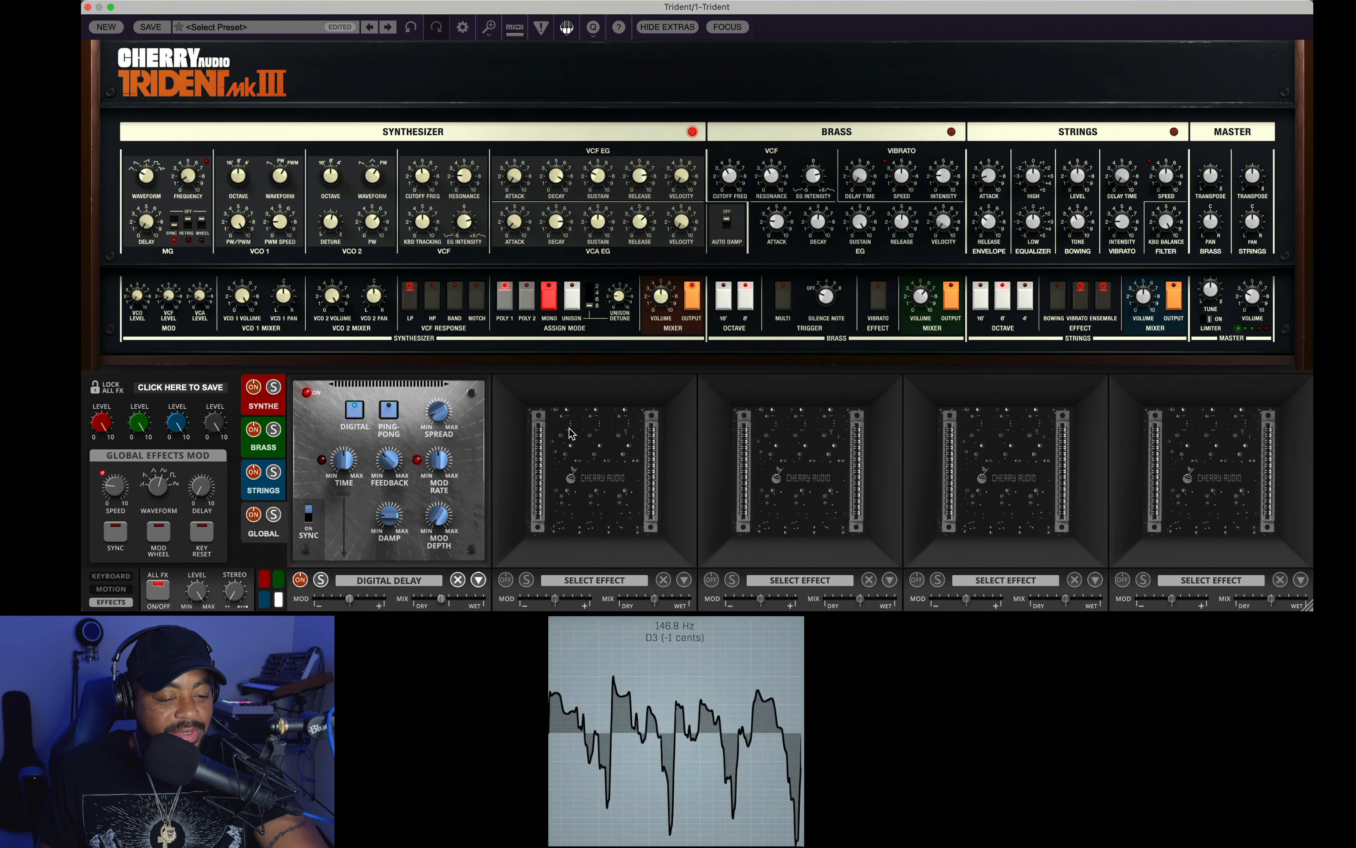
pyautogui.moveTo(432, 182); pyautogui.dragTo(421, 211)
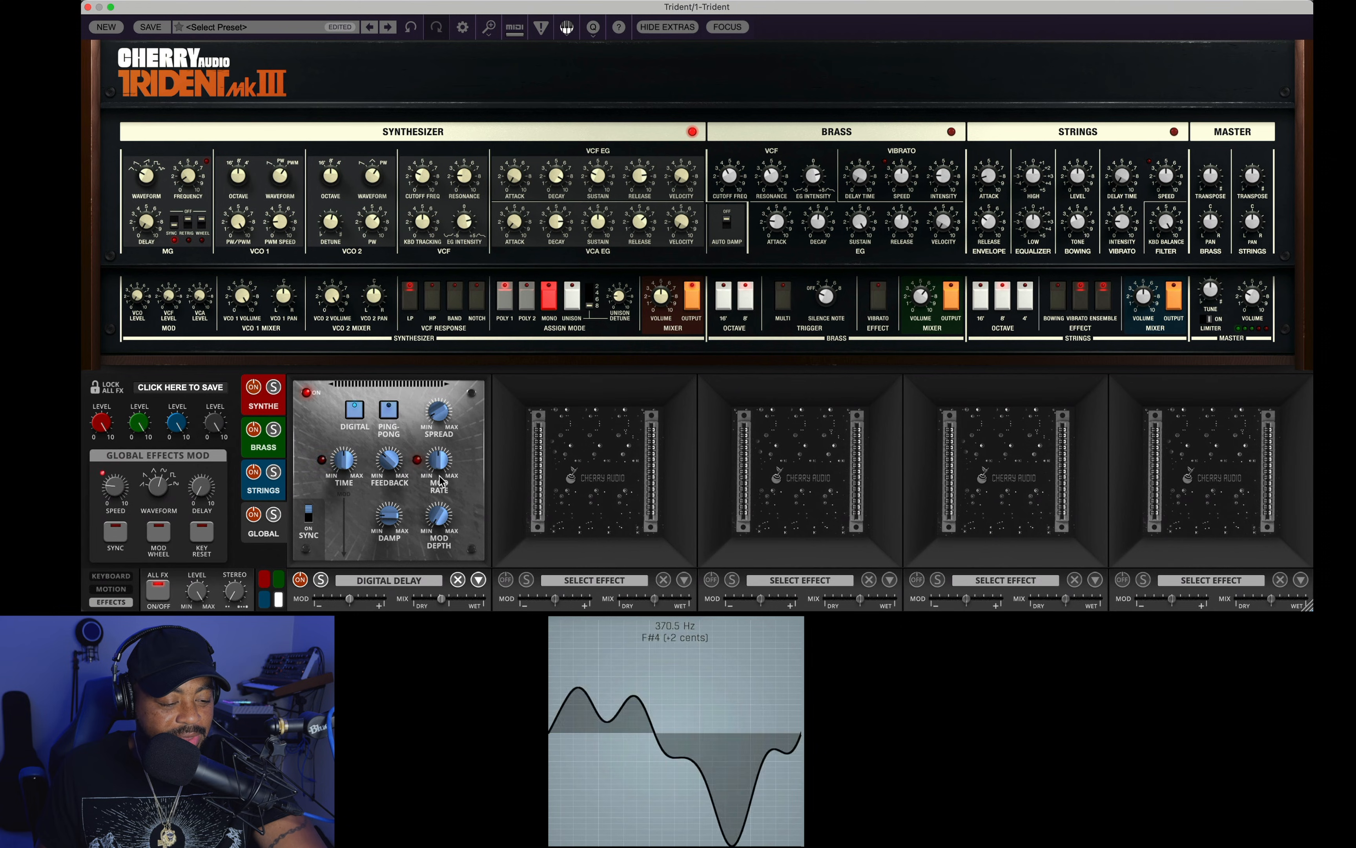
# - Adjust the Digital Delay's feedback and spread, and set its damp to about 57.7%
pyautogui.moveTo(394, 470); pyautogui.dragTo(395, 493)
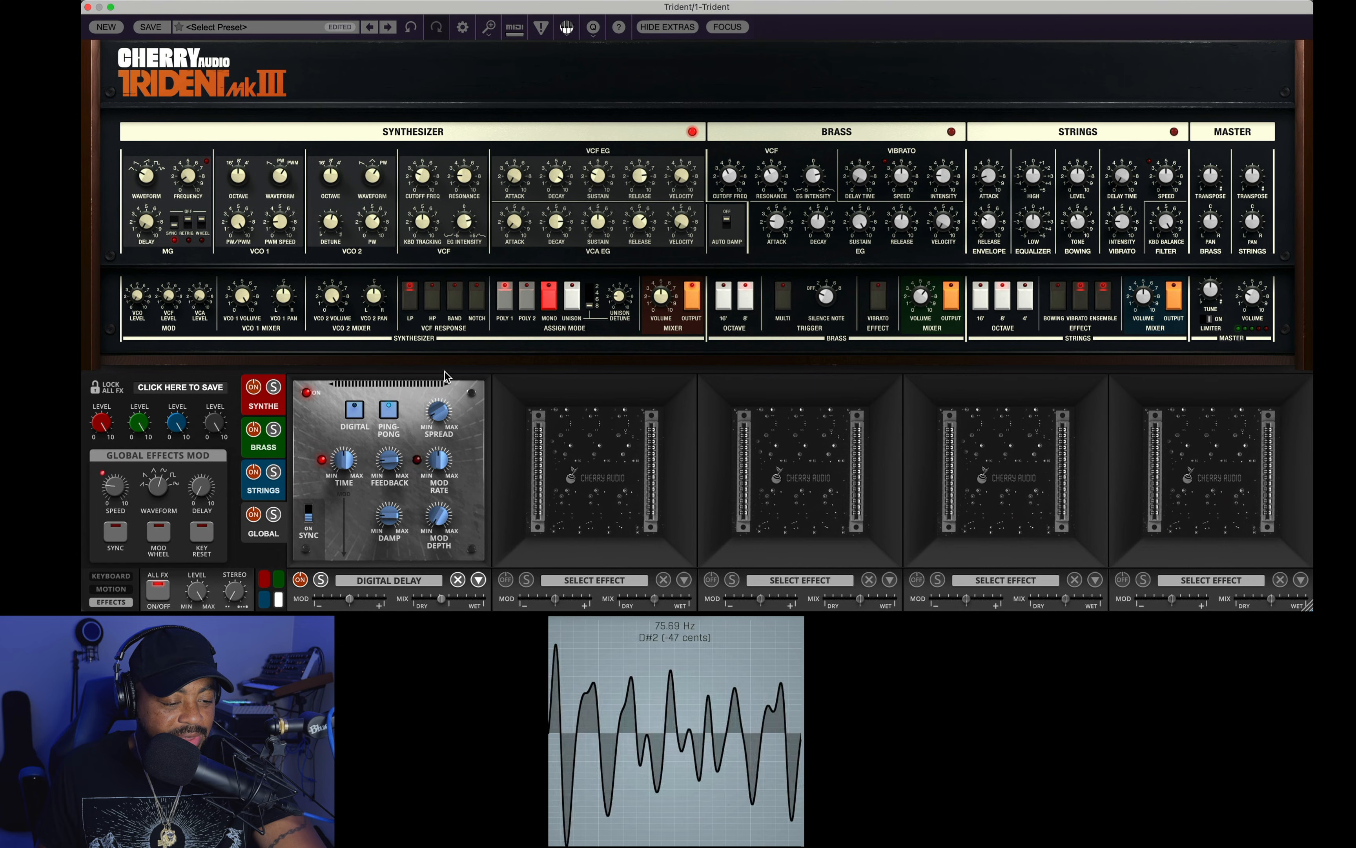
pyautogui.moveTo(443, 430); pyautogui.dragTo(462, 269)
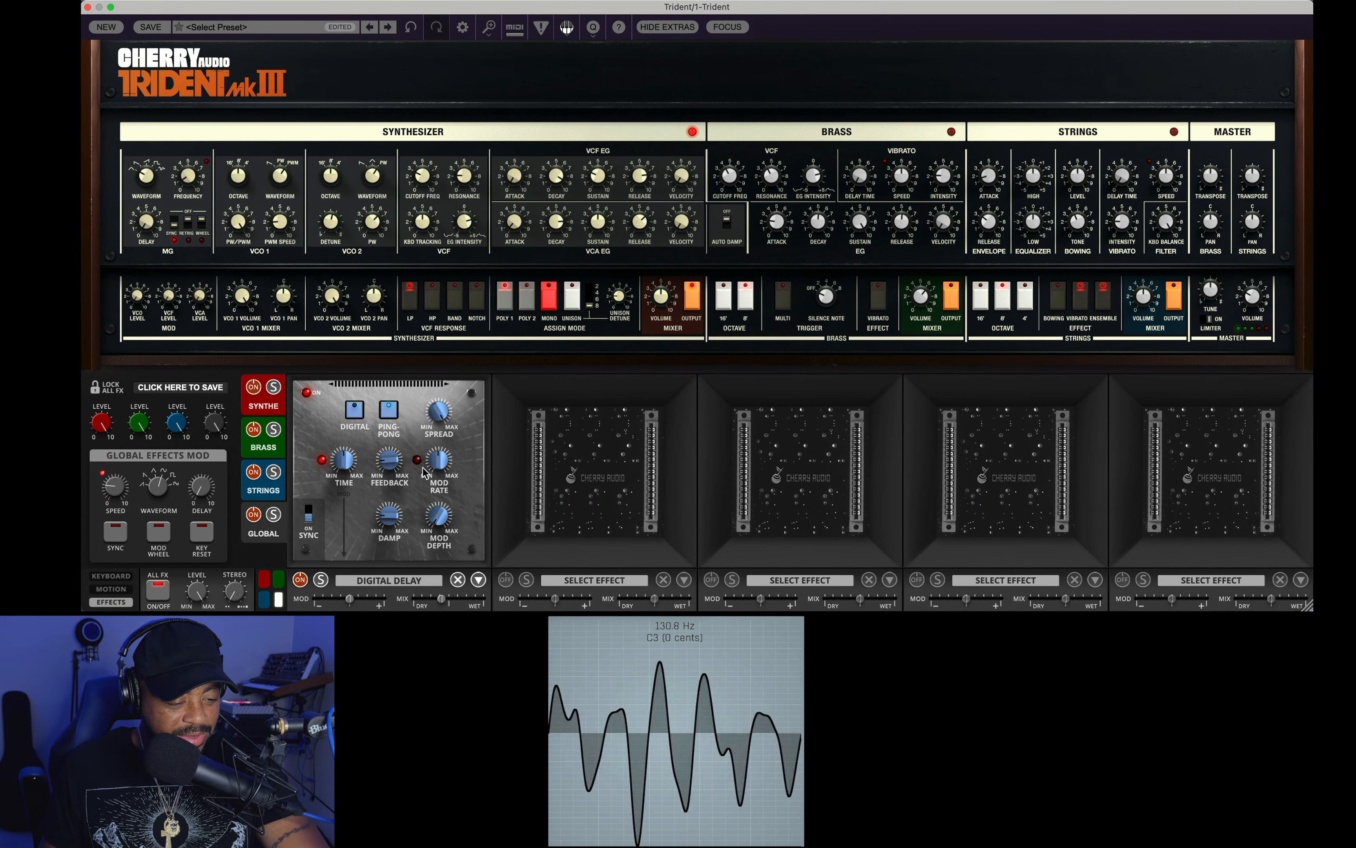
pyautogui.moveTo(390, 514); pyautogui.dragTo(390, 490)
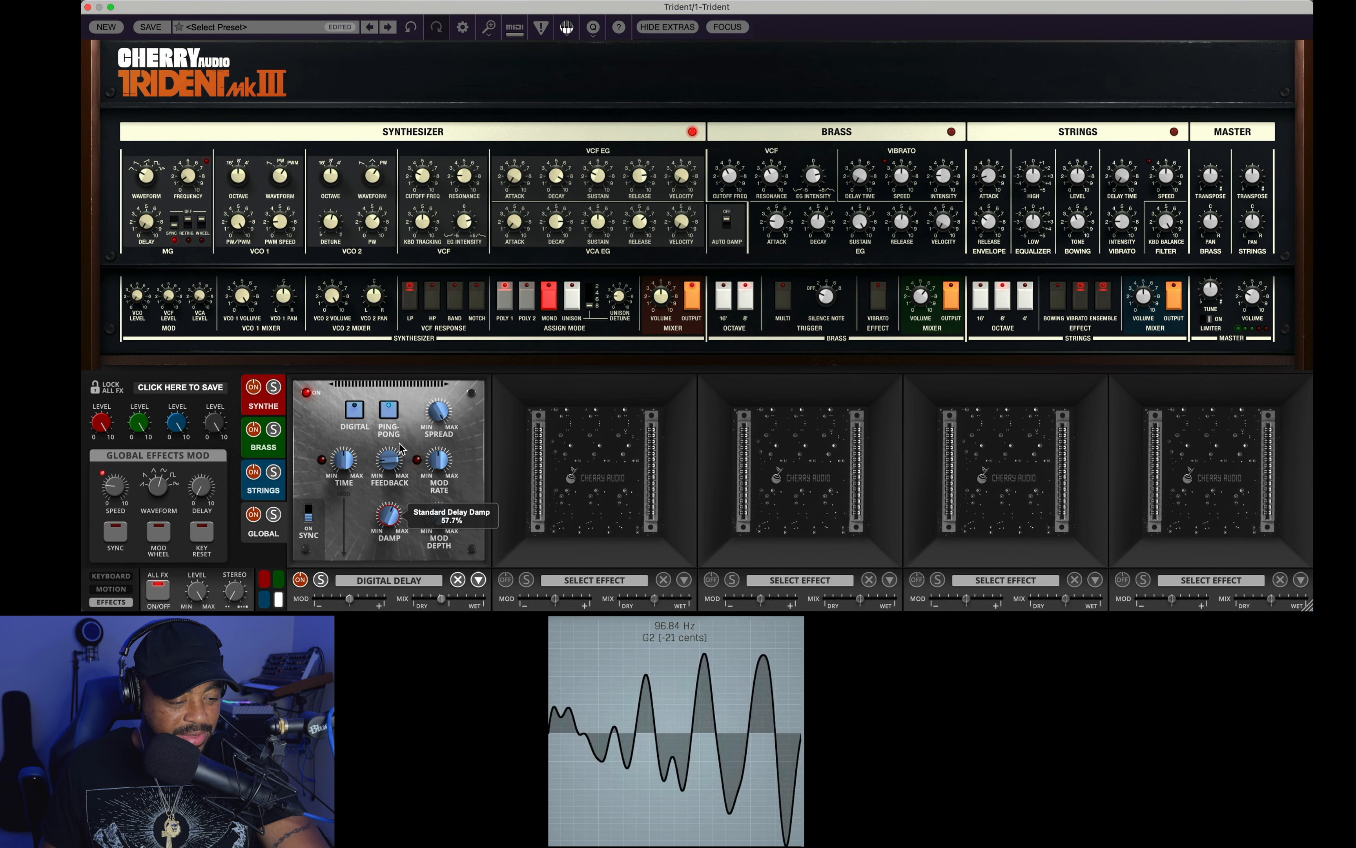
pyautogui.moveTo(391, 460)
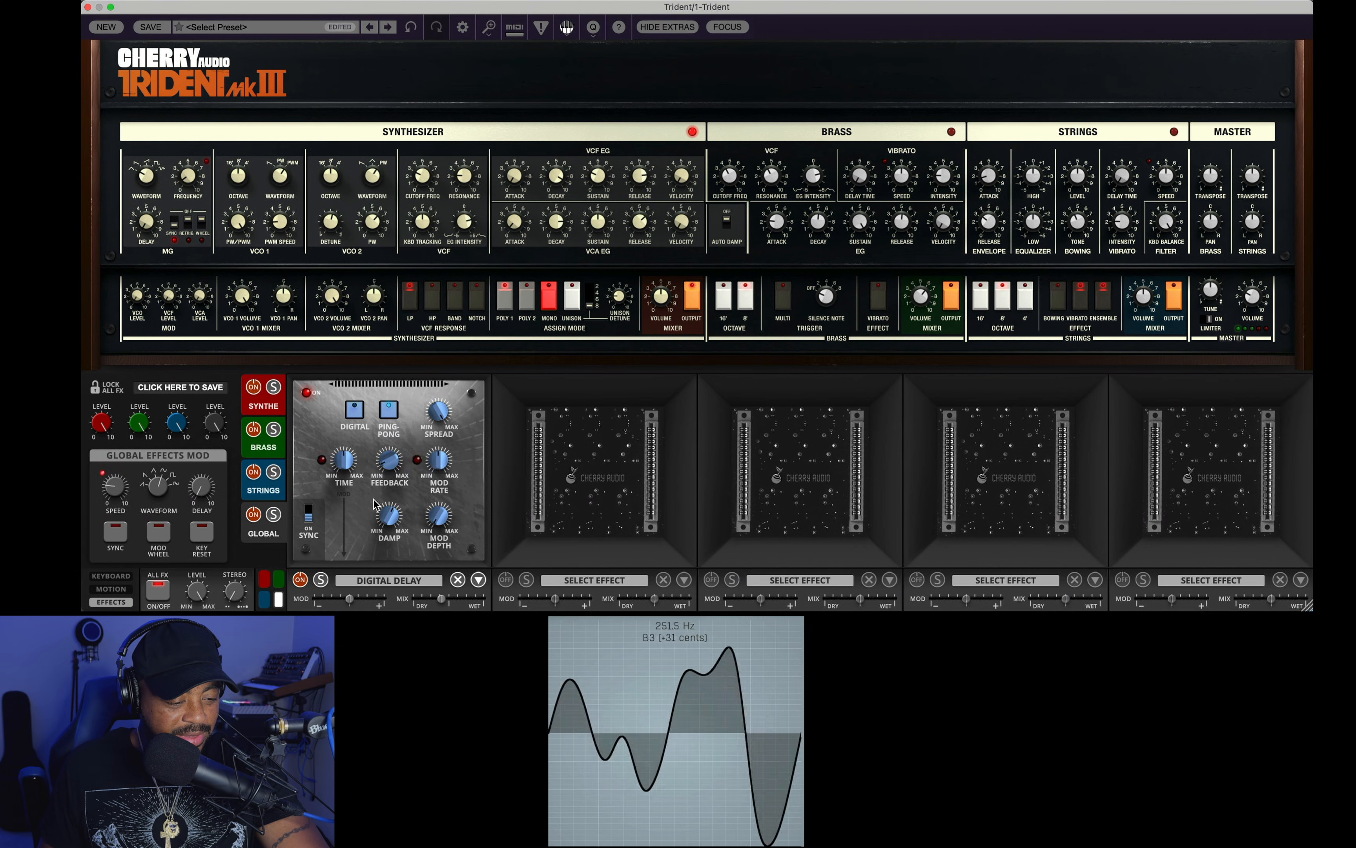
# - Try Digital Delay times of 1/8 and 1/4 Triplet, choose 1/8 Dotted, and shift the mix toward DRY
pyautogui.moveTo(348, 476)
pyautogui.moveTo(349, 480); pyautogui.dragTo(350, 503)
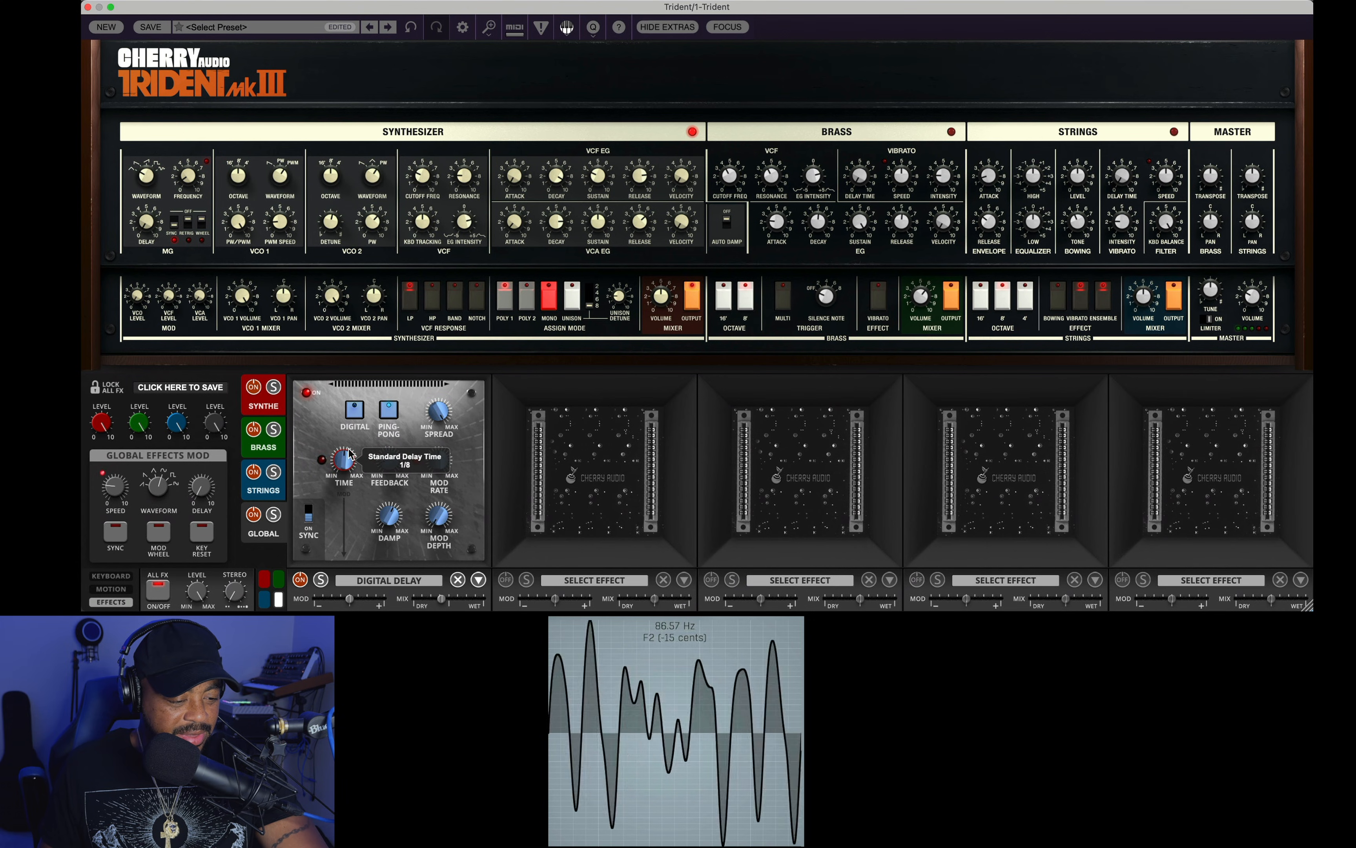
pyautogui.moveTo(394, 461); pyautogui.dragTo(344, 460)
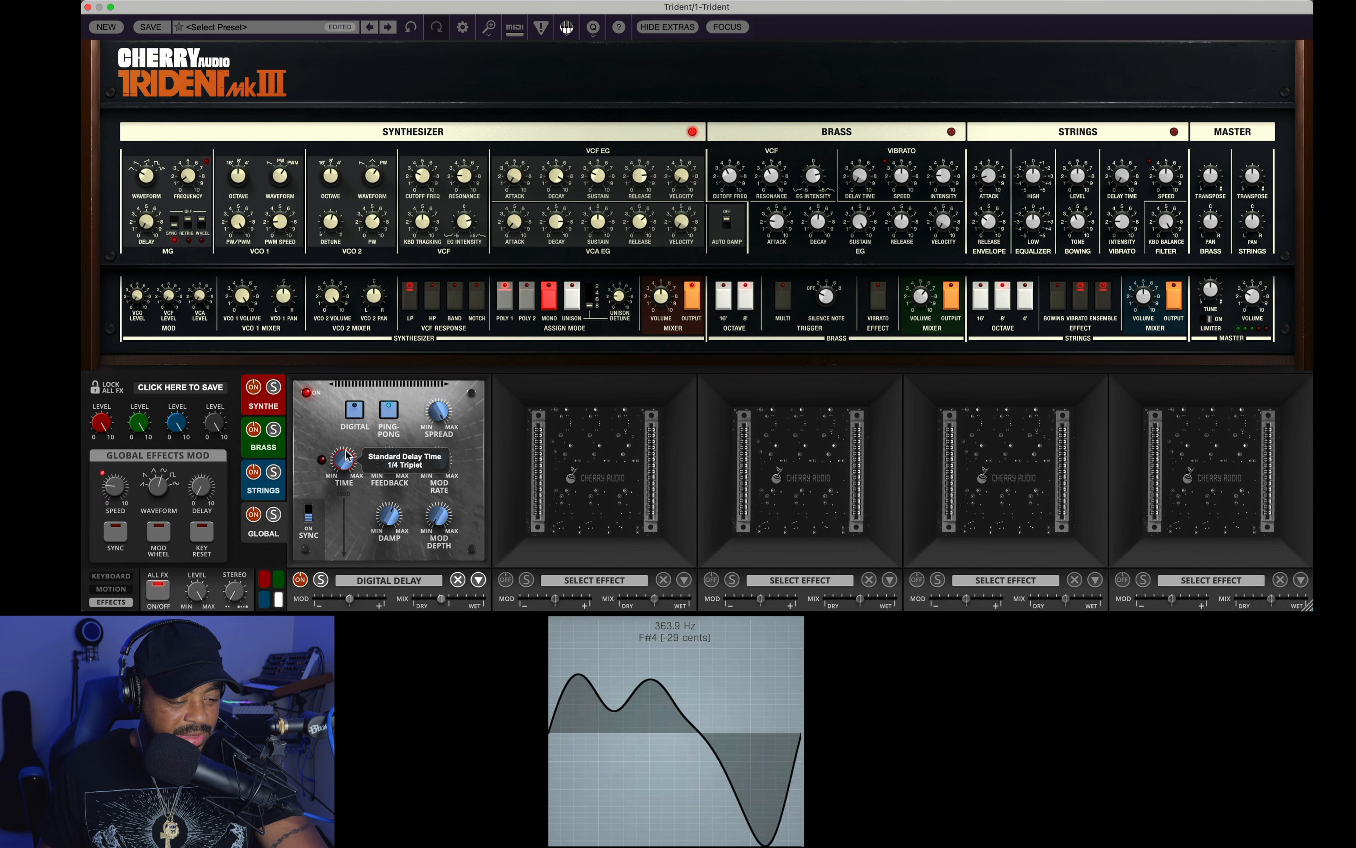
pyautogui.moveTo(388, 460); pyautogui.dragTo(385, 469)
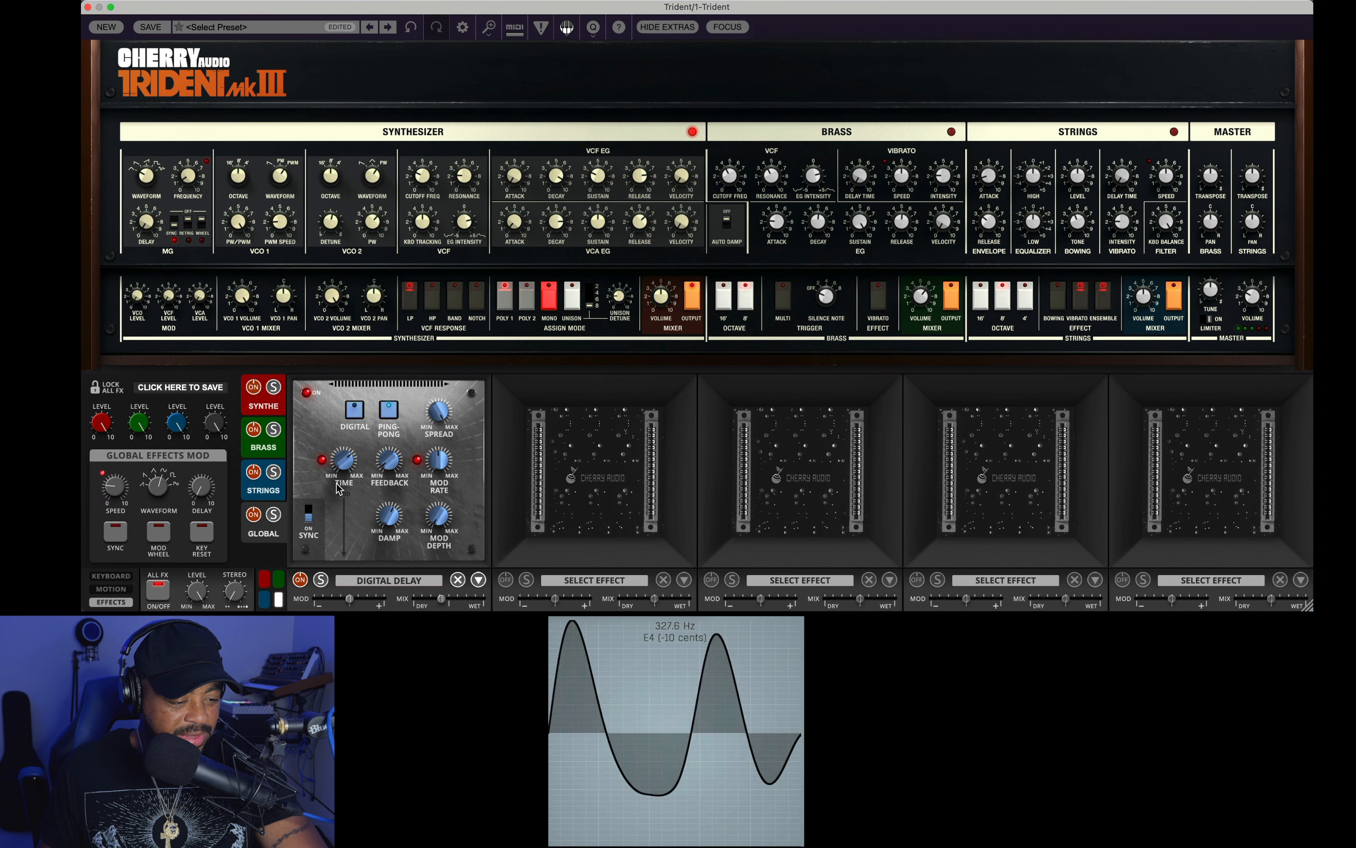
pyautogui.moveTo(345, 465)
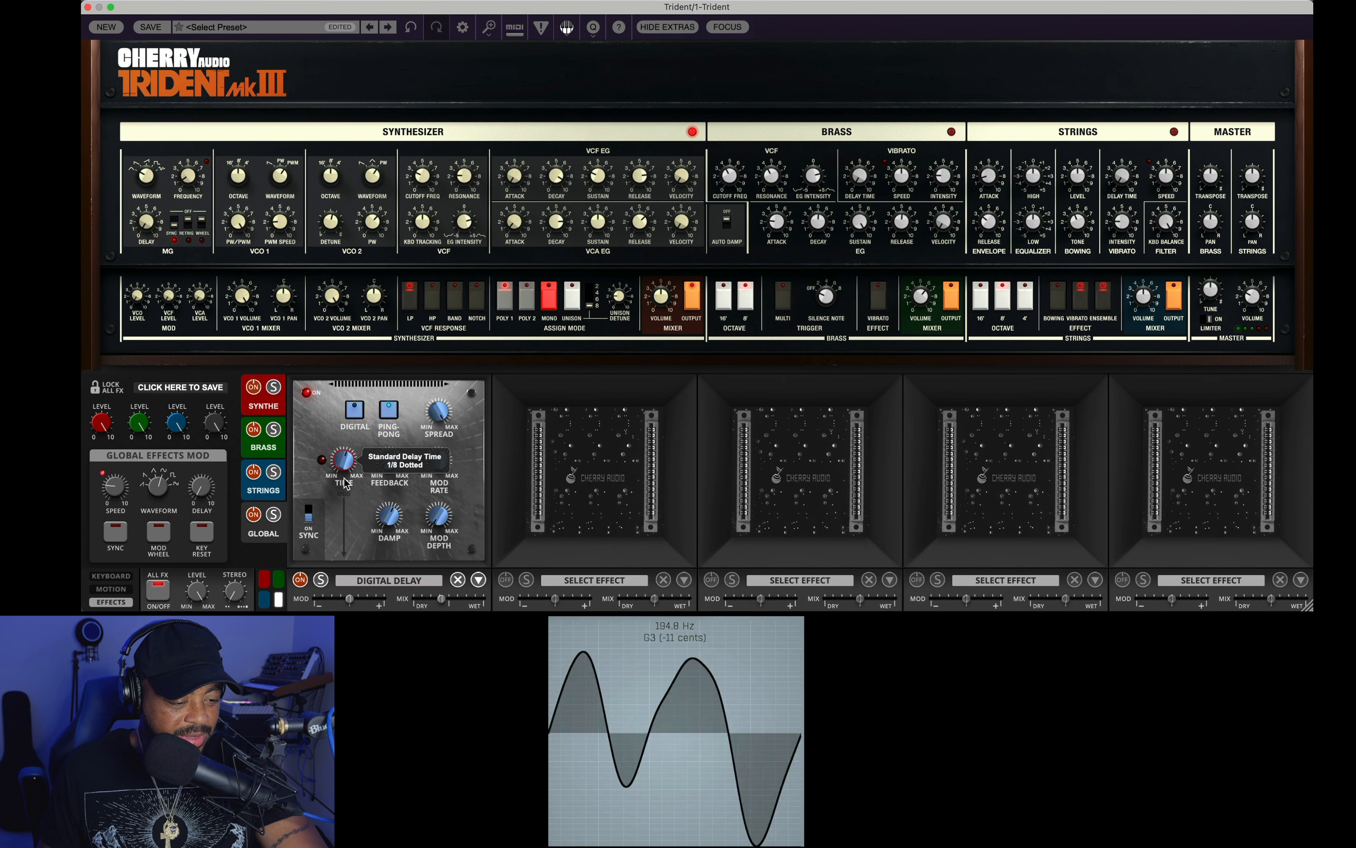
pyautogui.moveTo(343, 478); pyautogui.dragTo(344, 480)
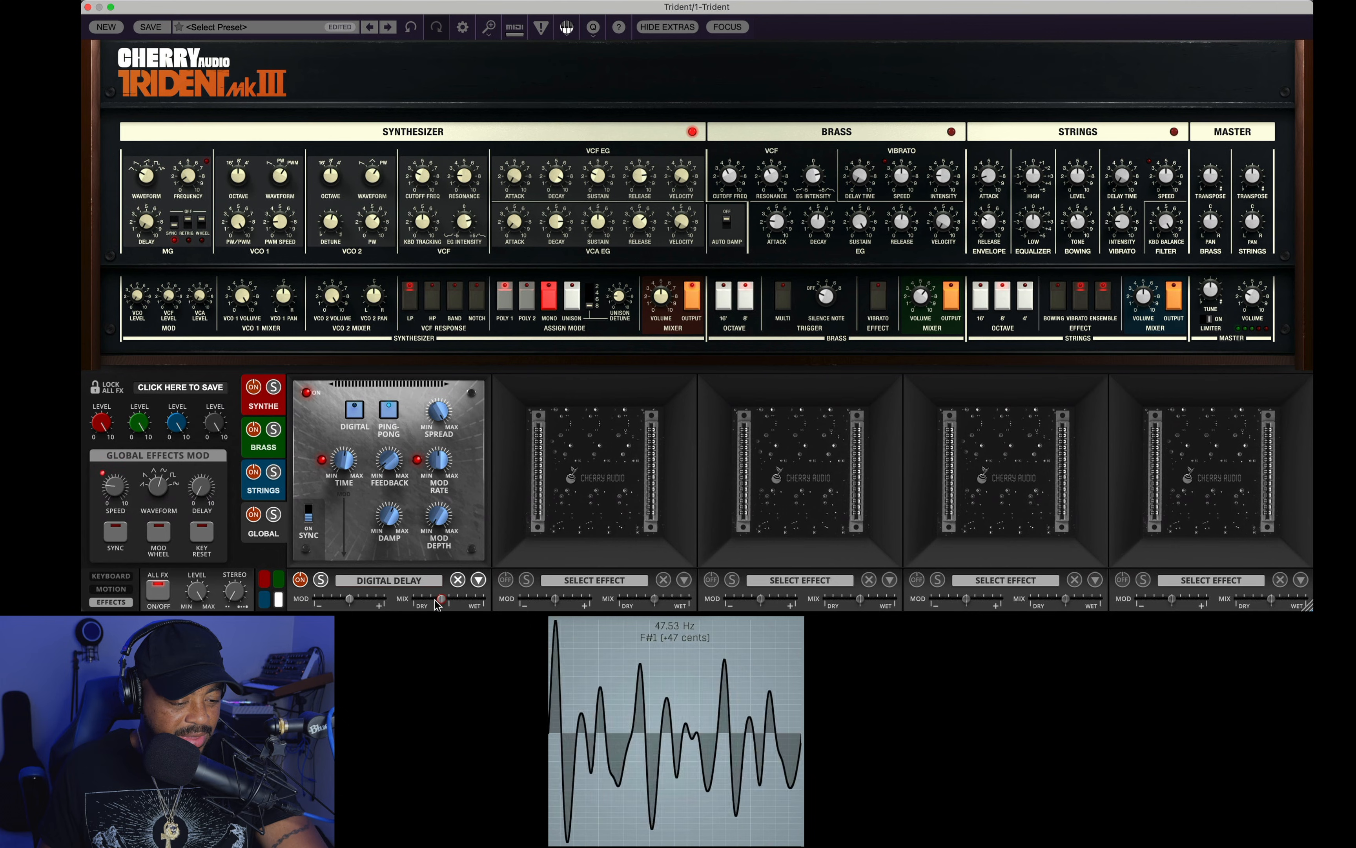
pyautogui.moveTo(441, 600); pyautogui.dragTo(424, 600)
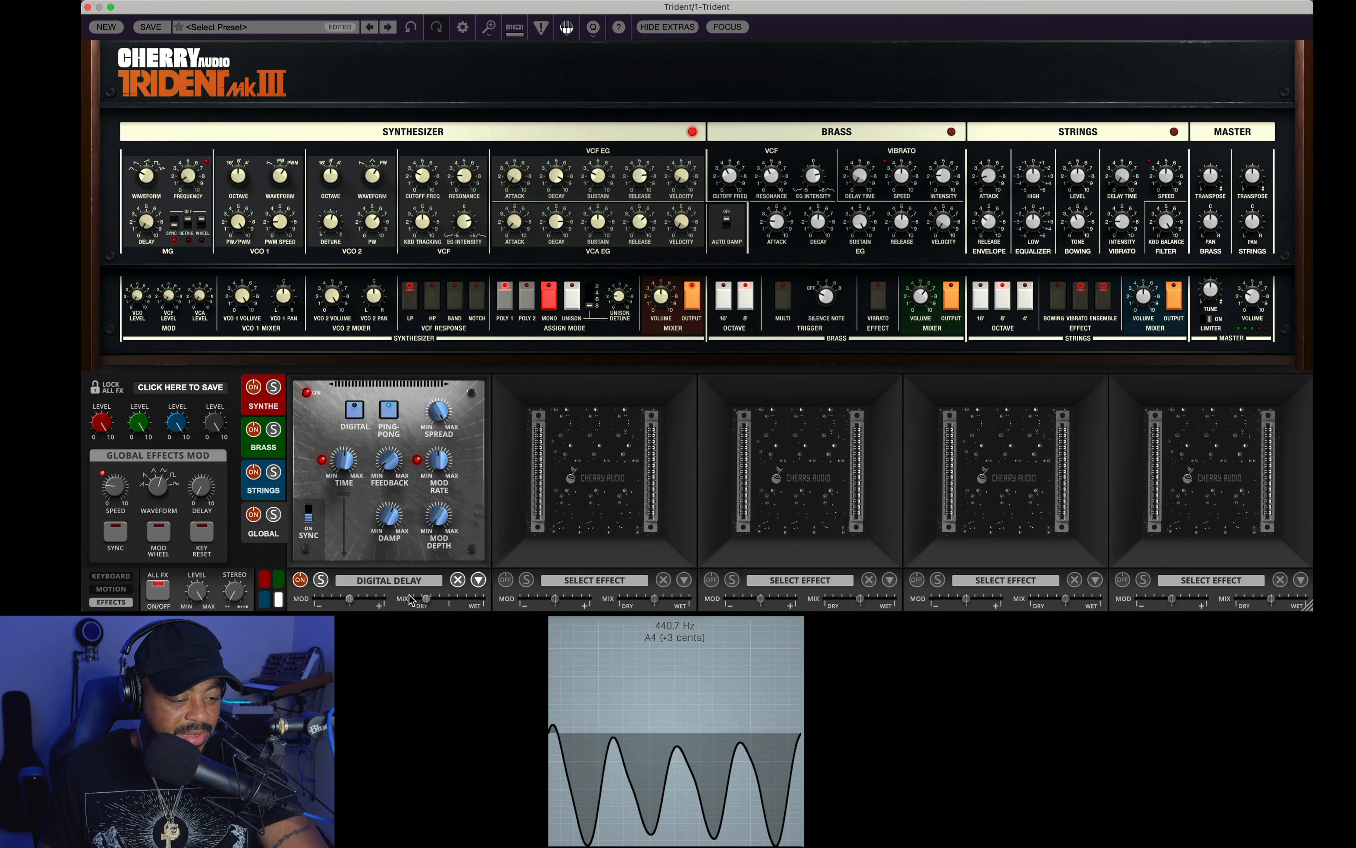
# - Load an Envelope Filter into the second effects slot and adjust its envelope amount and length
pyautogui.click(573, 583)
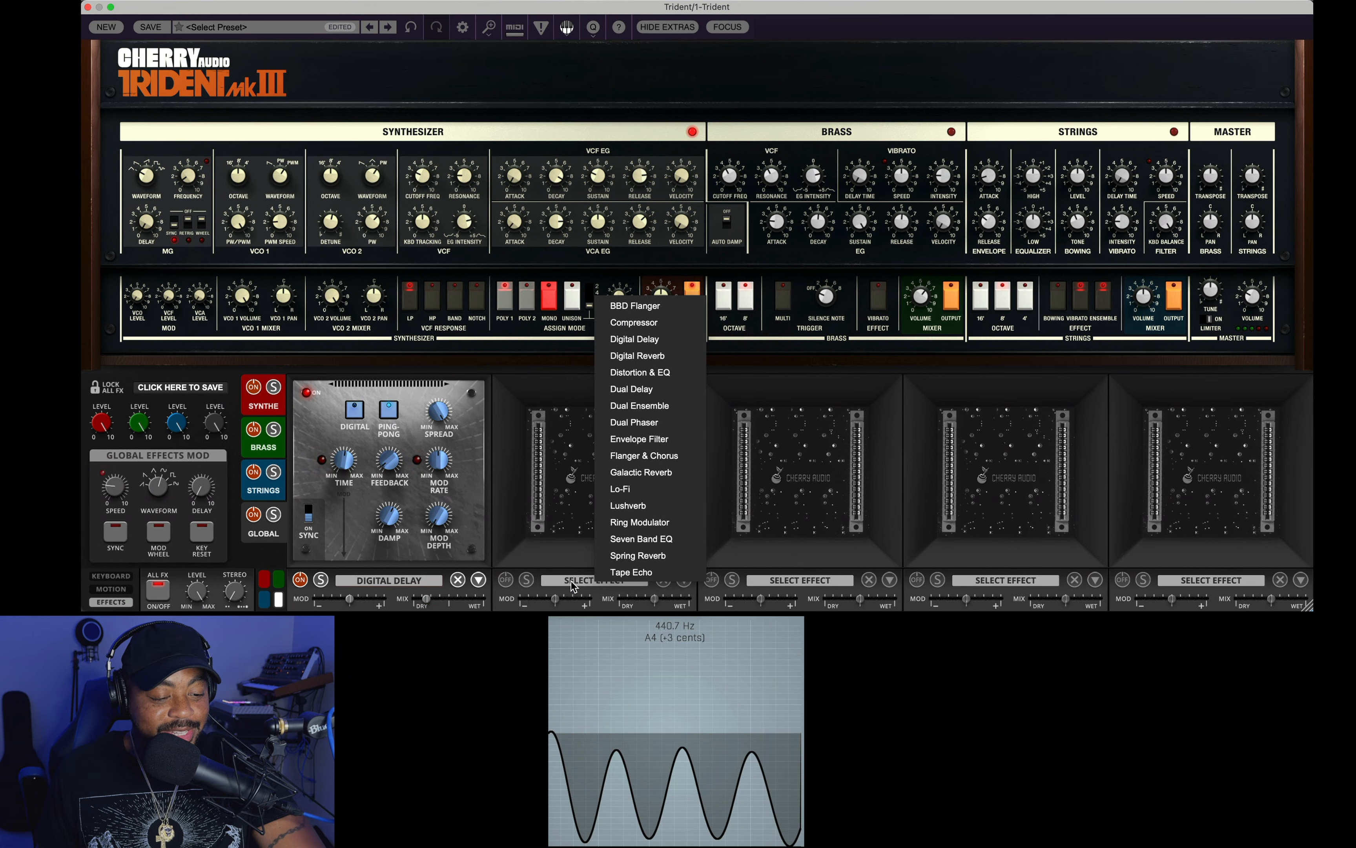
pyautogui.click(650, 440)
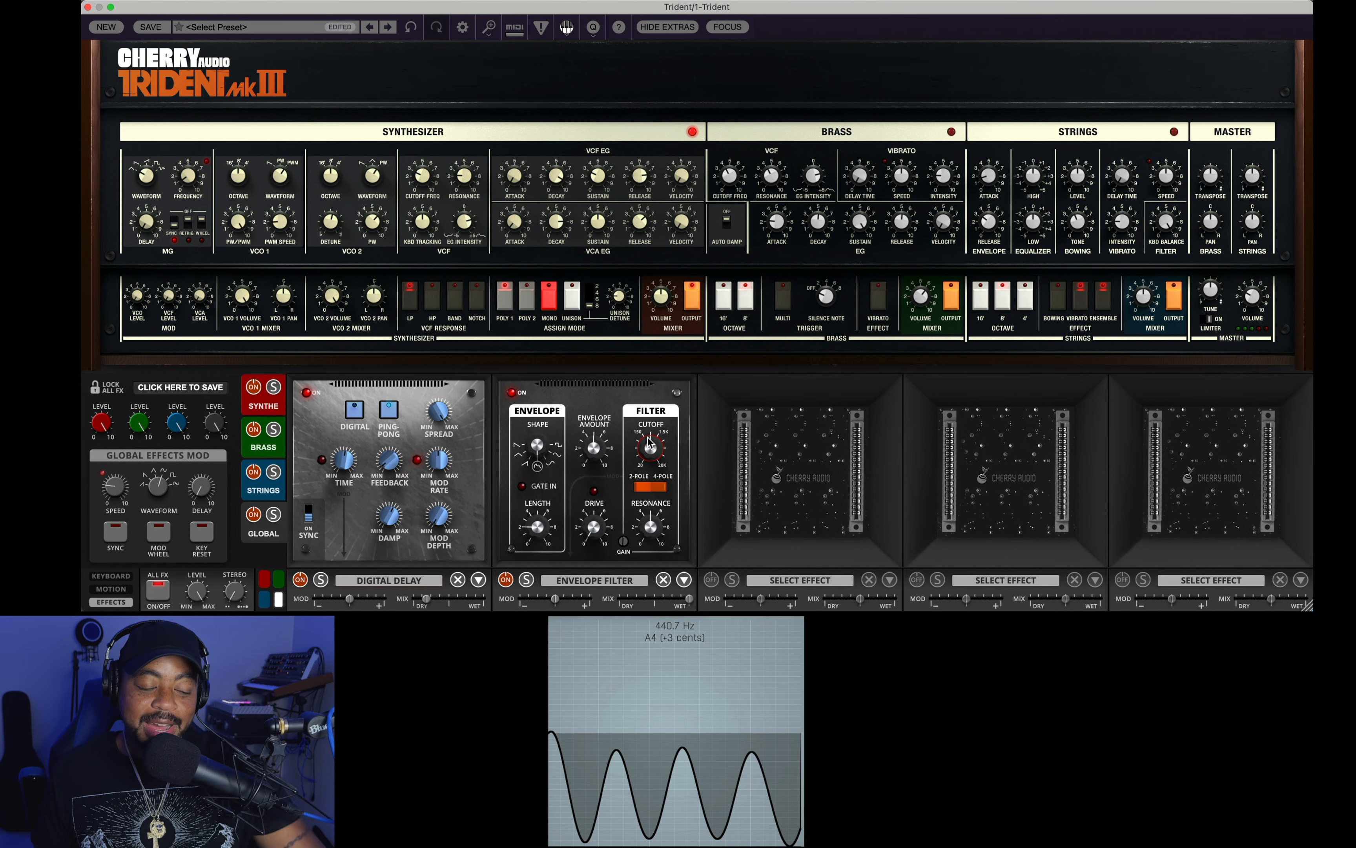
pyautogui.moveTo(647, 438)
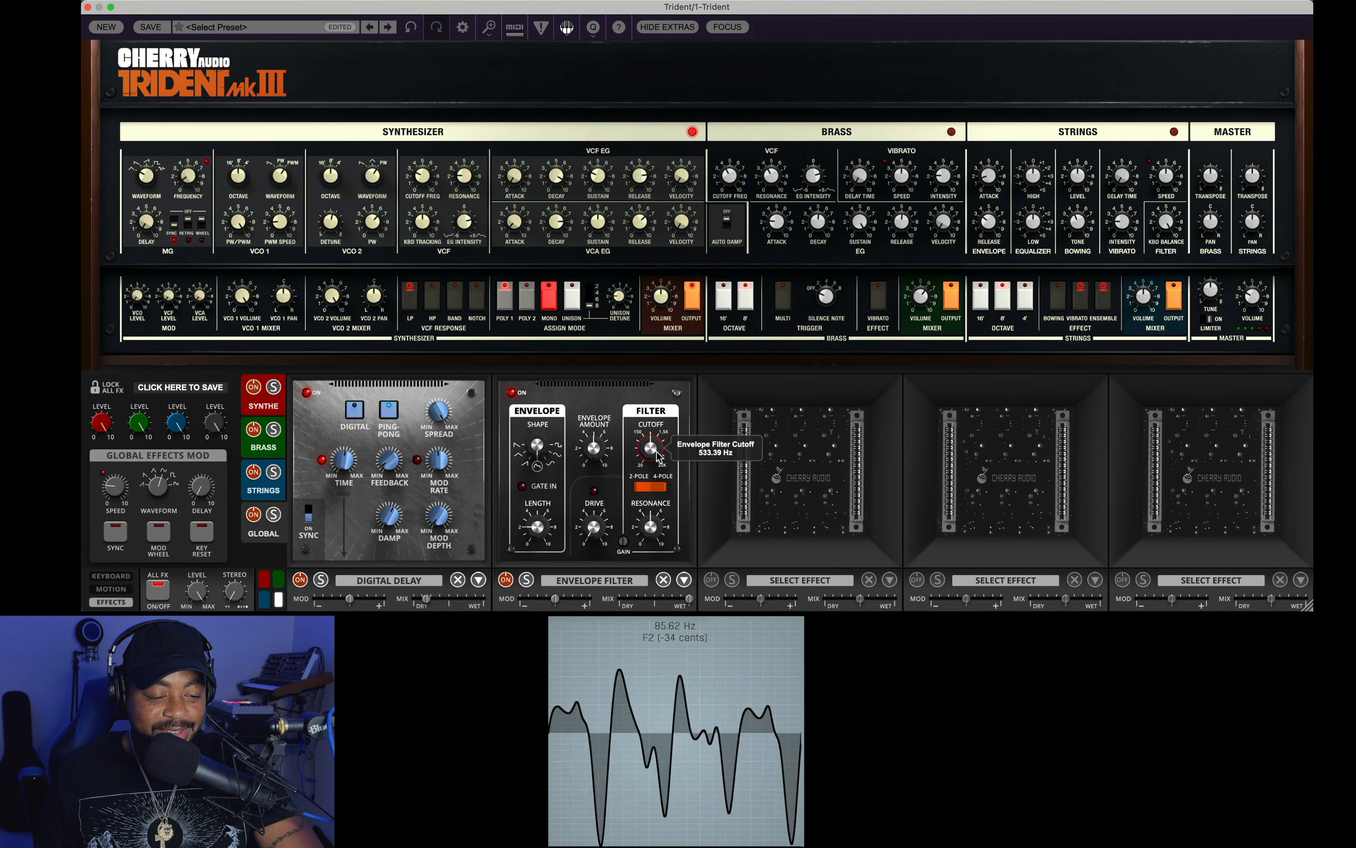
pyautogui.moveTo(604, 454); pyautogui.dragTo(605, 429)
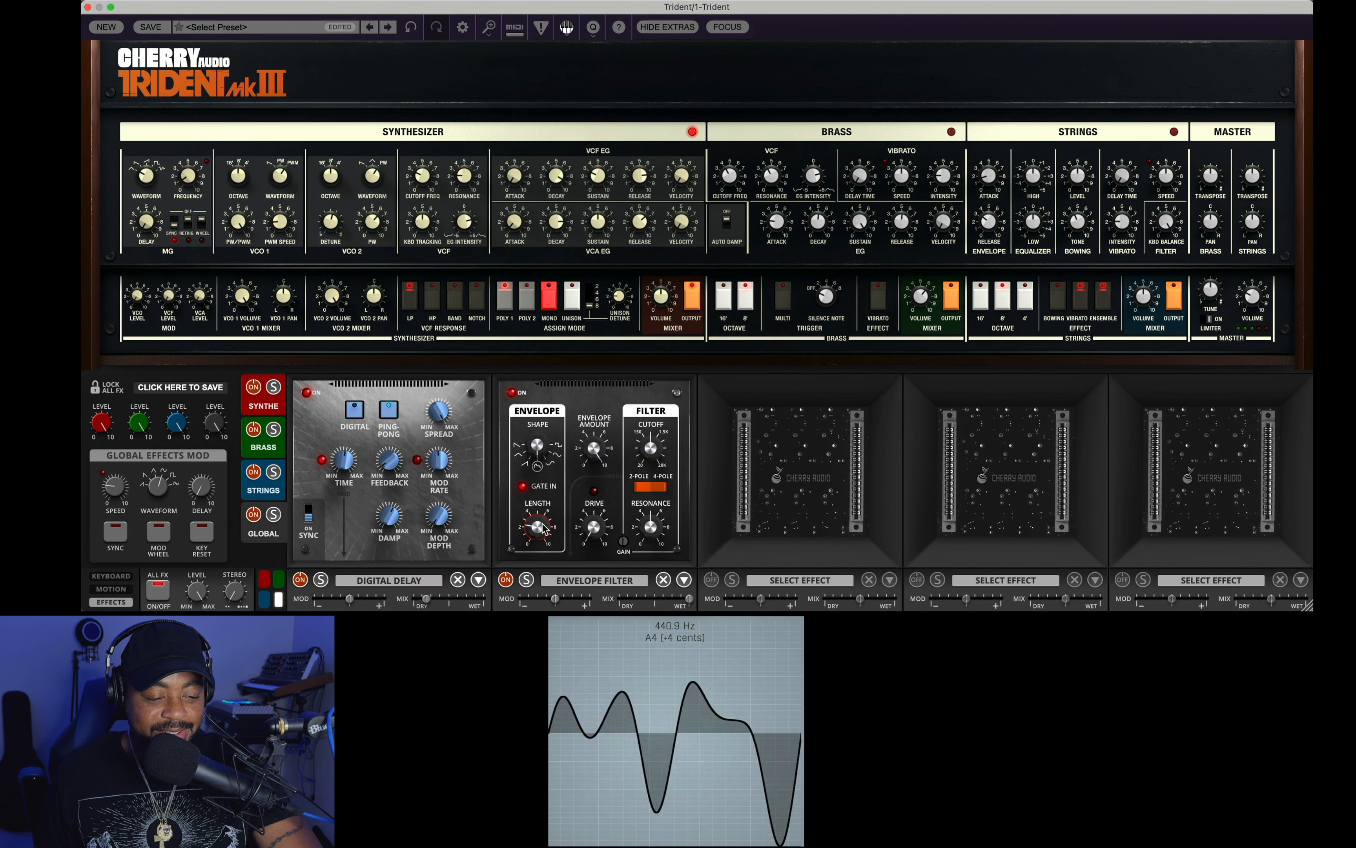
pyautogui.moveTo(537, 528); pyautogui.dragTo(552, 554)
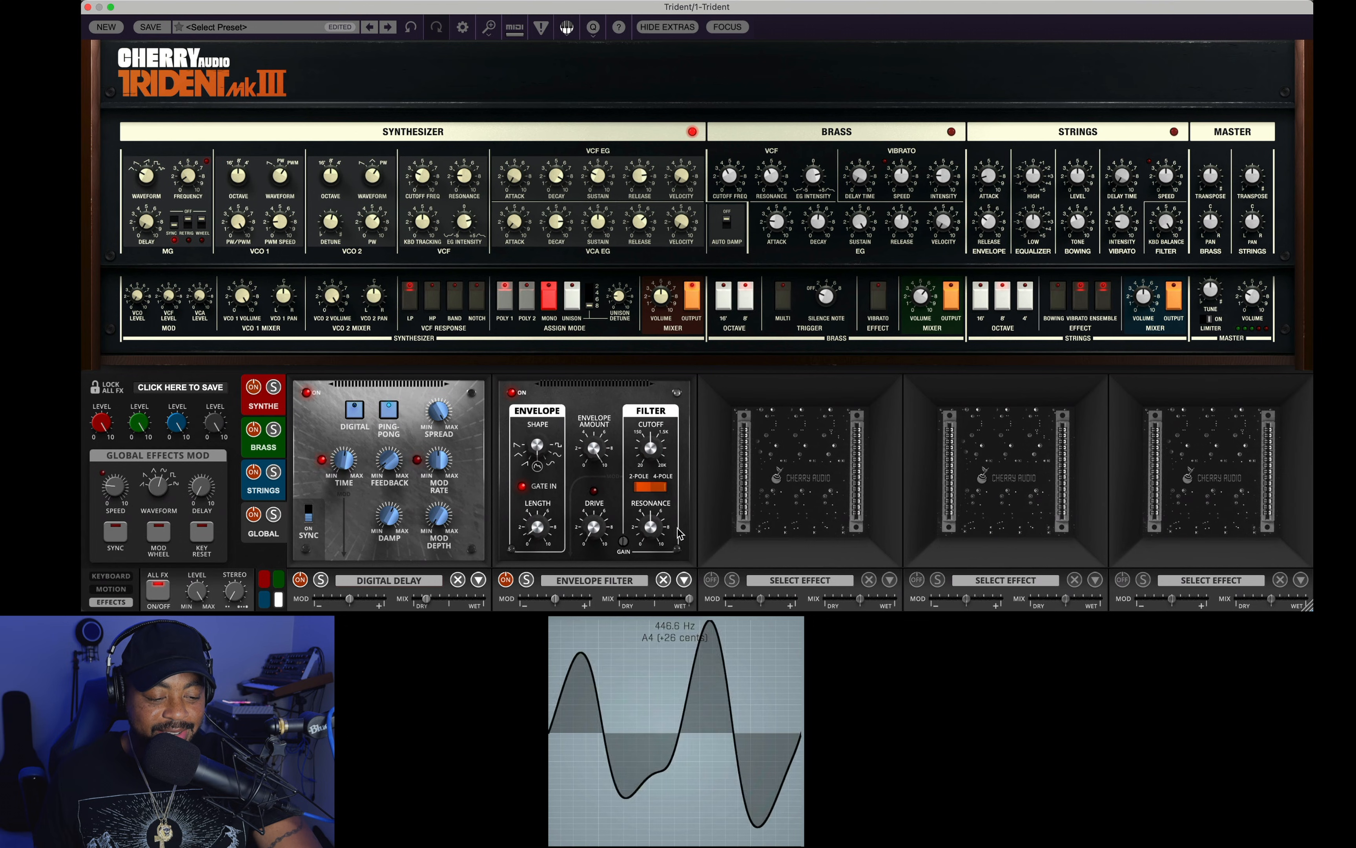
# - Turn down the Envelope Filter's cutoff and set its resonance to about 24.7%
pyautogui.moveTo(656, 451); pyautogui.dragTo(672, 517)
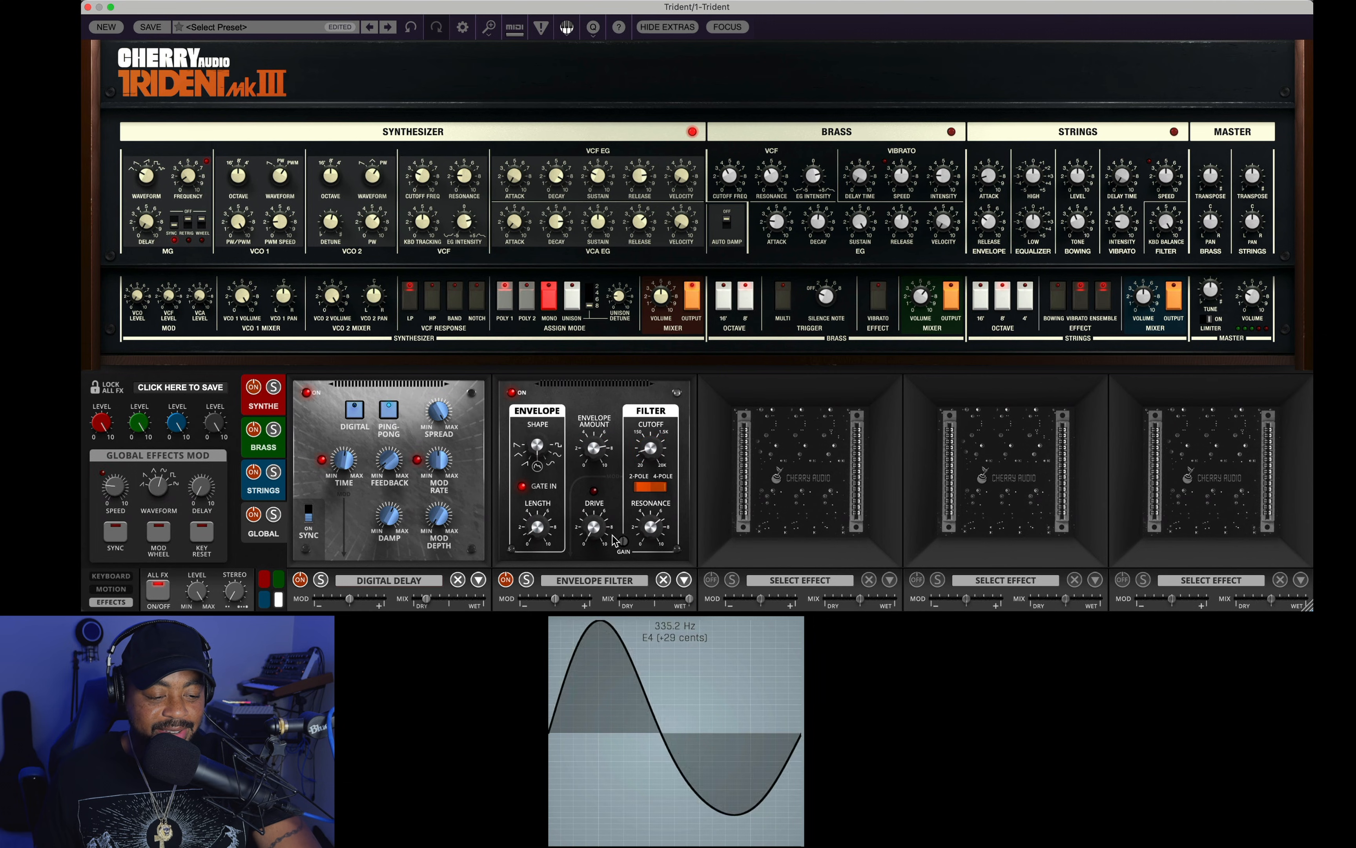
pyautogui.moveTo(645, 530); pyautogui.dragTo(645, 531)
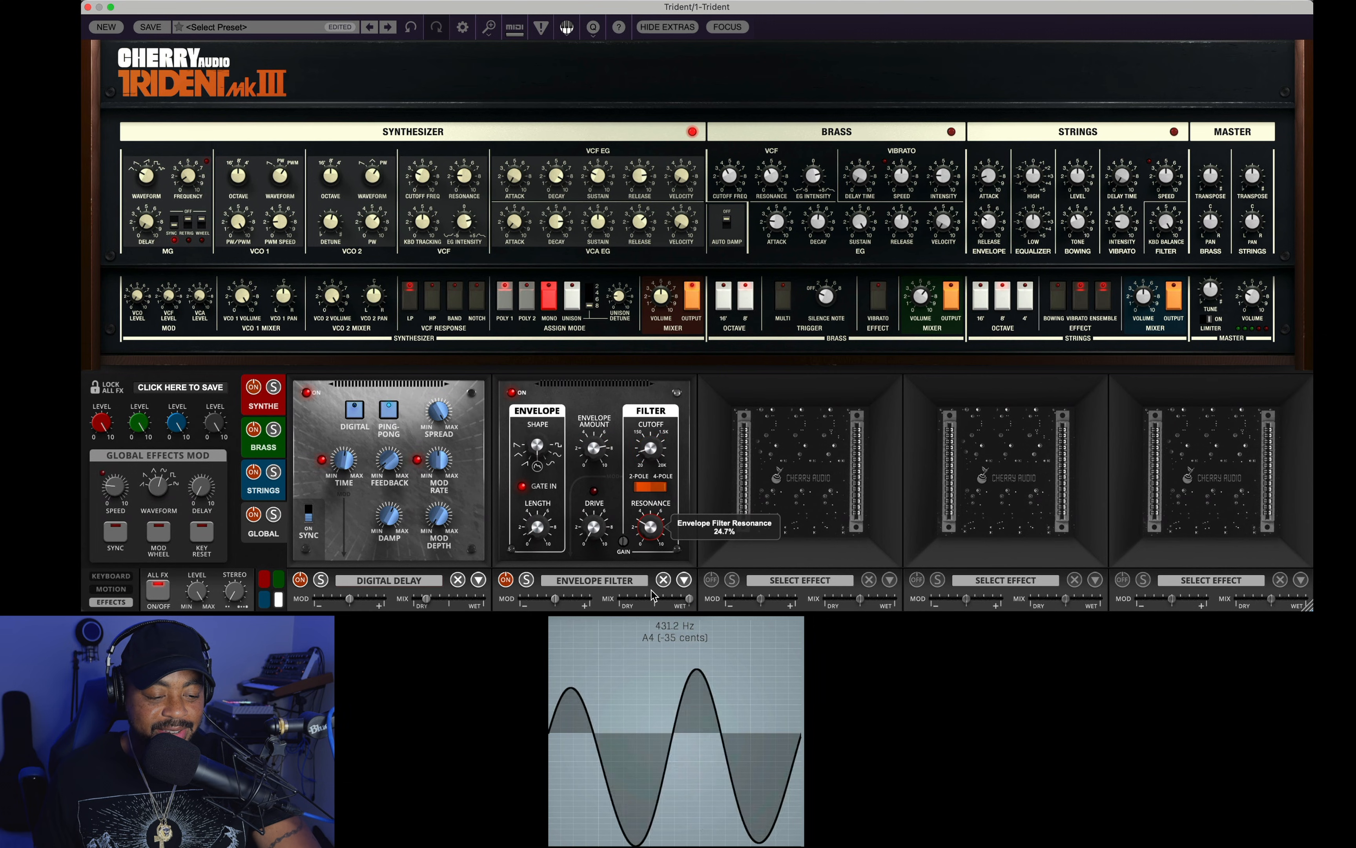
pyautogui.moveTo(651, 590); pyautogui.dragTo(651, 590)
# - Set the Envelope Filter's drive to about 45.5% while readjusting the envelope length and opening the cutoff
pyautogui.moveTo(596, 529); pyautogui.dragTo(601, 397)
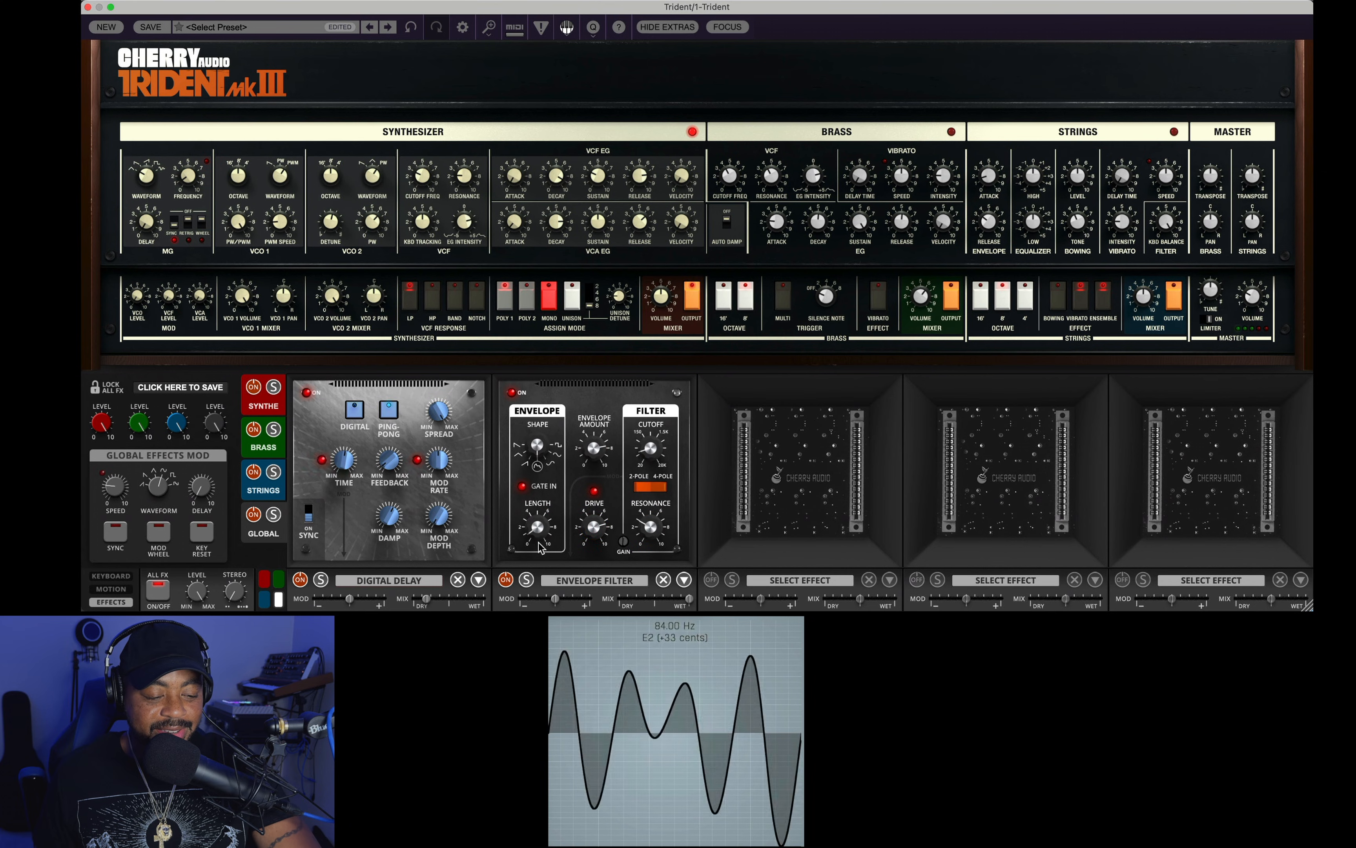
pyautogui.moveTo(549, 527); pyautogui.dragTo(590, 543)
pyautogui.moveTo(656, 454); pyautogui.dragTo(675, 250)
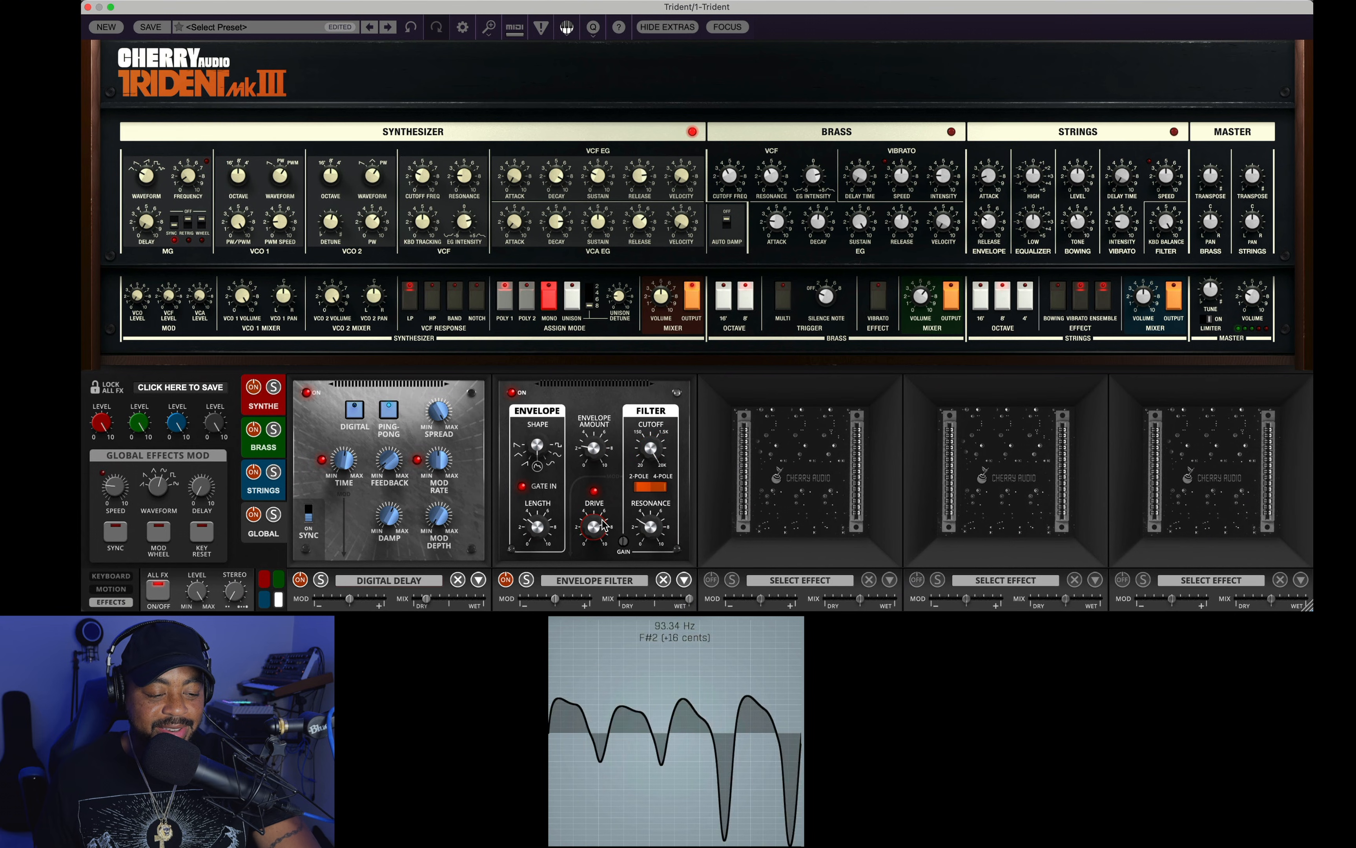
pyautogui.moveTo(597, 548); pyautogui.dragTo(601, 564)
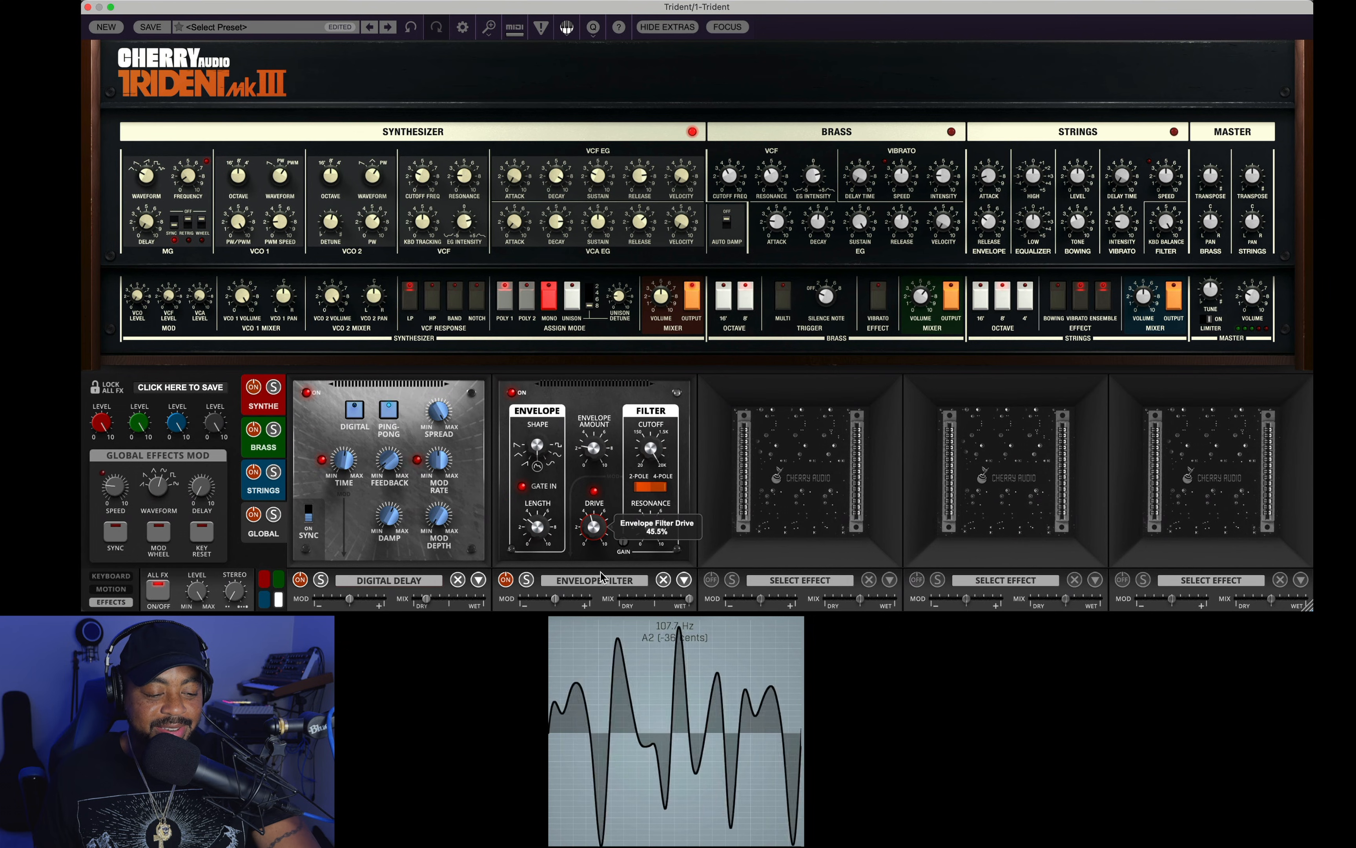
pyautogui.moveTo(629, 568); pyautogui.dragTo(628, 568)
# - Sweep the Envelope Filter's cutoff down and up between about 6247 Hz and 2442 Hz
pyautogui.moveTo(659, 455); pyautogui.dragTo(647, 557)
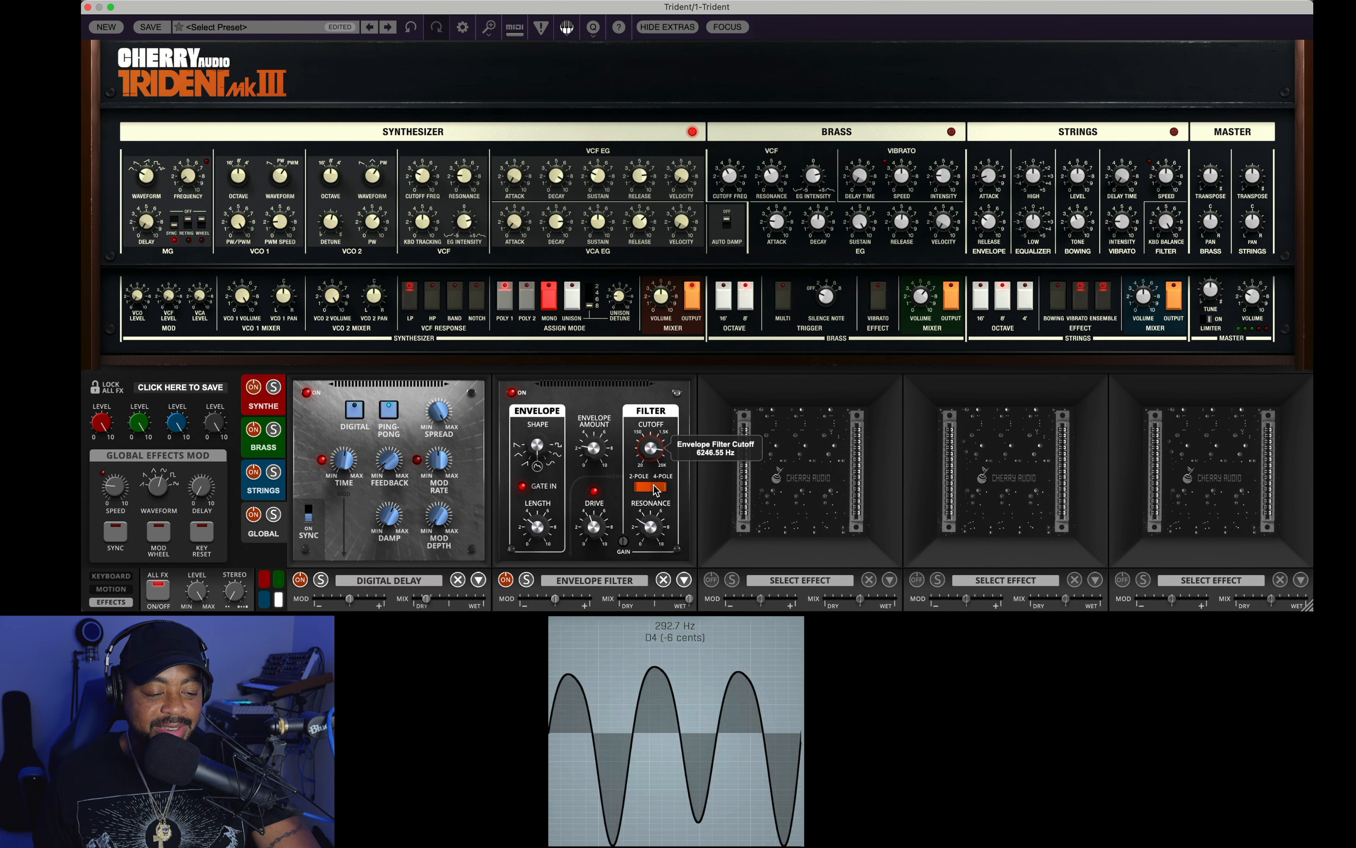
pyautogui.moveTo(656, 489); pyautogui.dragTo(660, 449)
pyautogui.moveTo(660, 448); pyautogui.dragTo(655, 485)
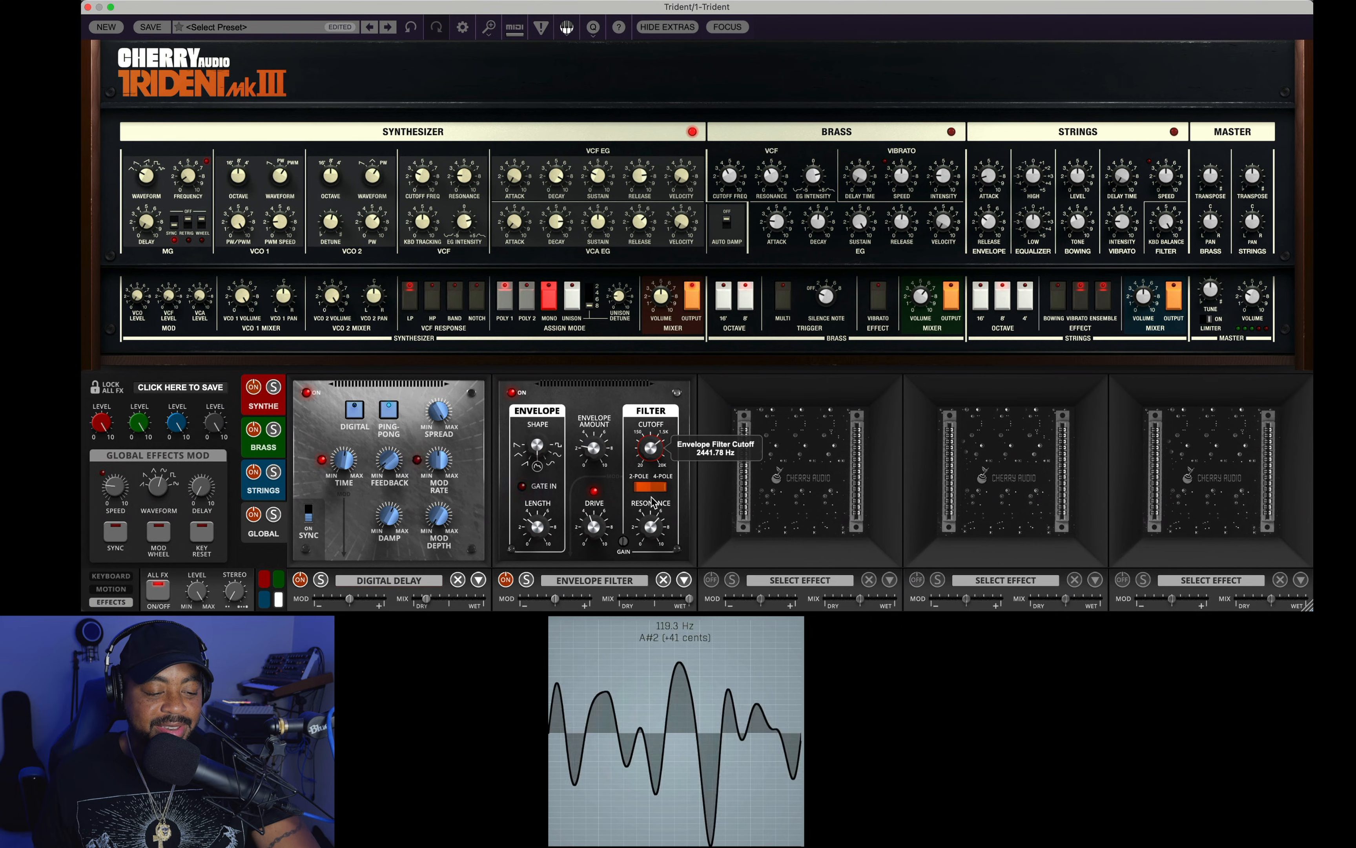
pyautogui.moveTo(657, 470); pyautogui.dragTo(657, 471)
# - Raise the Envelope Filter's resonance to 100%, then sweep its cutoff around 1378 Hz and nudge the drive
pyautogui.moveTo(650, 532); pyautogui.dragTo(651, 492)
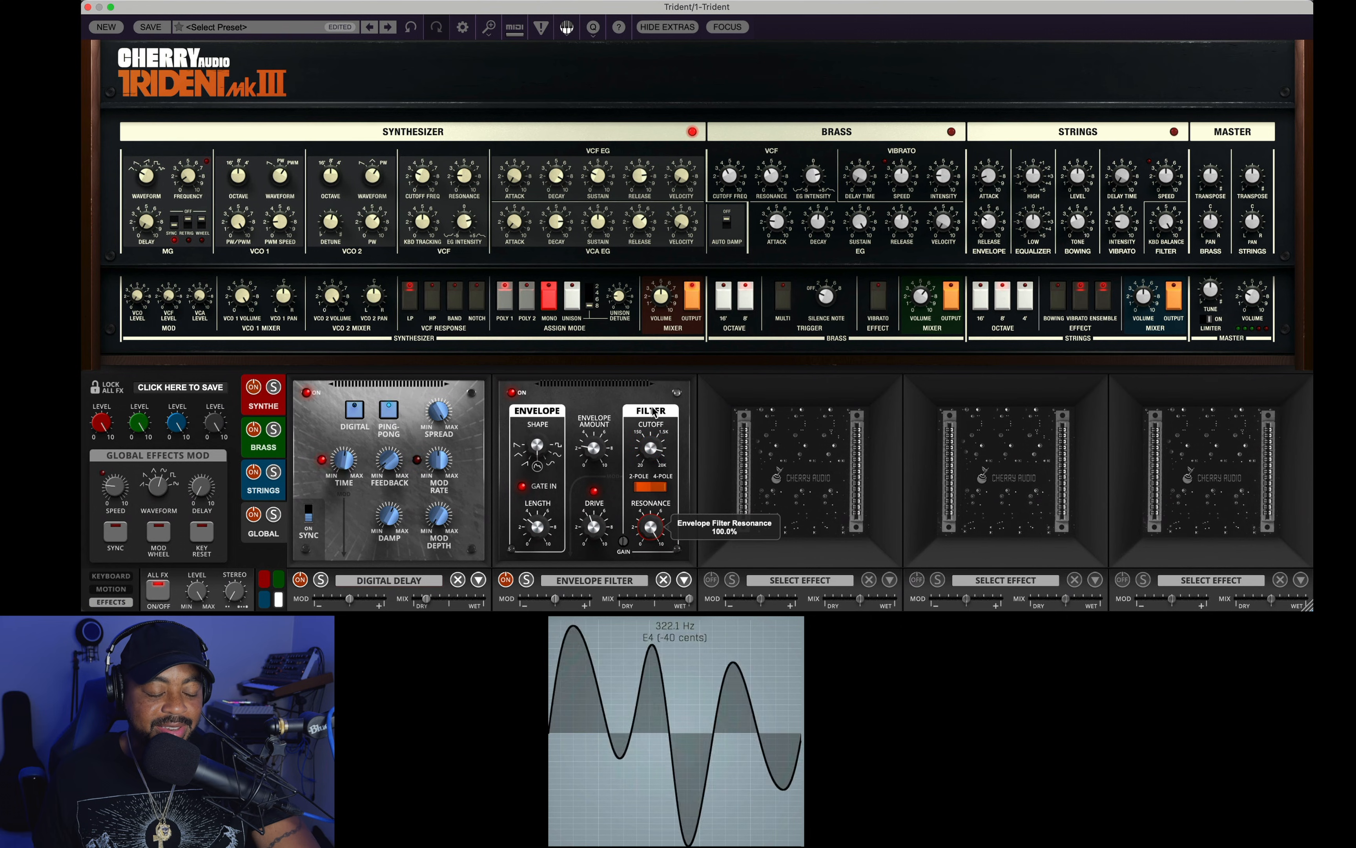
pyautogui.moveTo(653, 412); pyautogui.dragTo(656, 476)
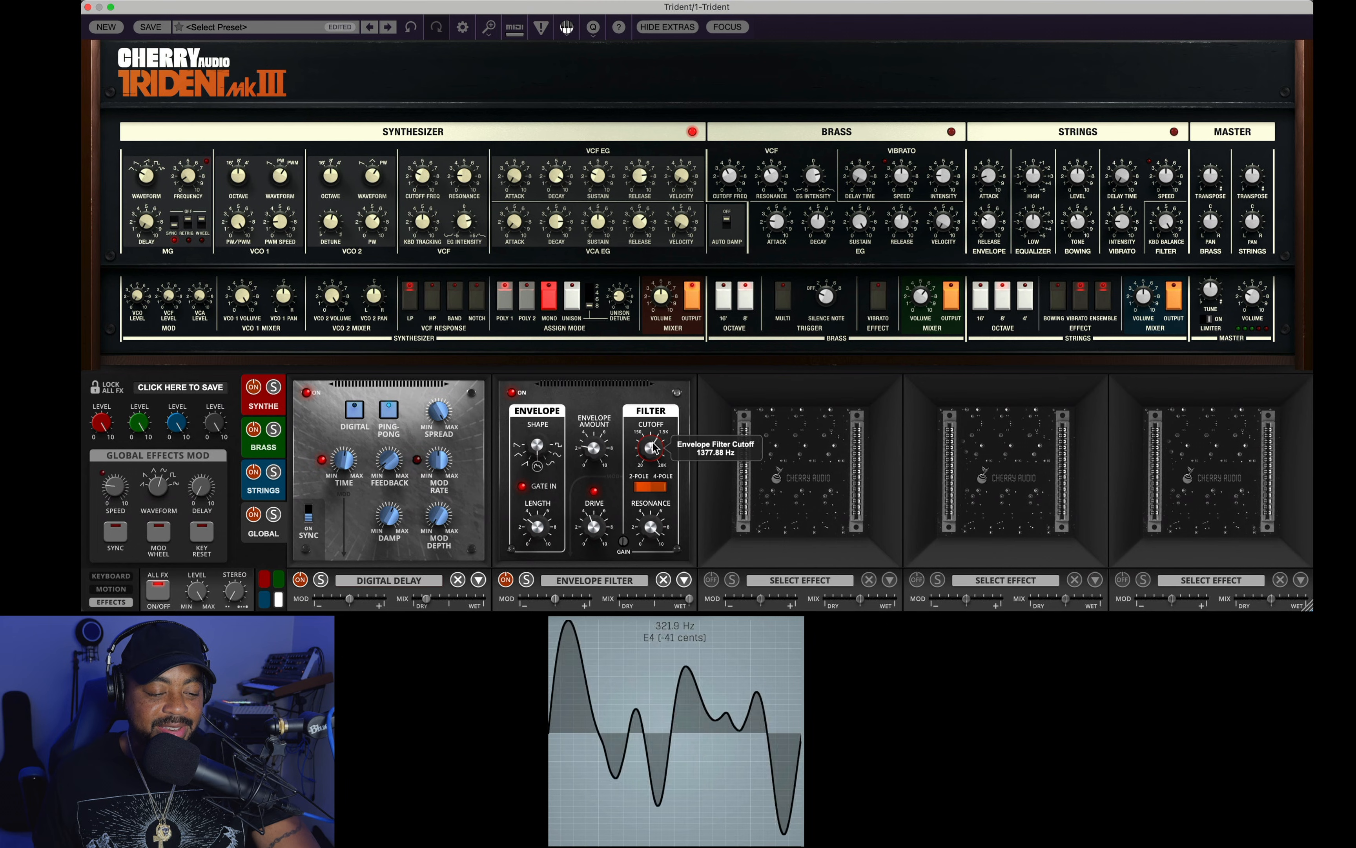
pyautogui.moveTo(594, 517); pyautogui.dragTo(595, 502)
pyautogui.moveTo(650, 448)
pyautogui.mouseDown()
pyautogui.moveTo(648, 503)
pyautogui.moveTo(648, 467)
pyautogui.mouseUp()
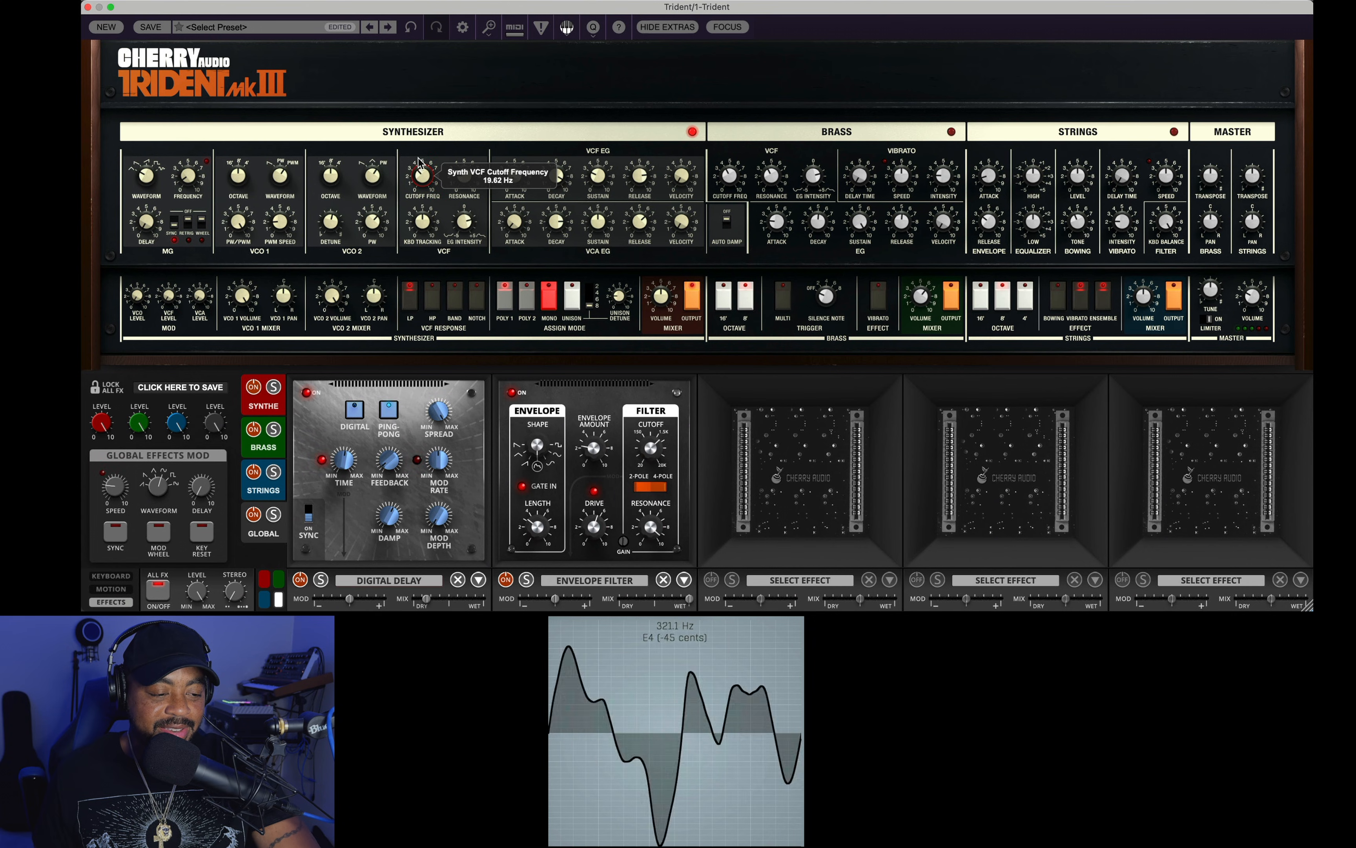
# - Sweep the synthesizer VCF cutoff, and readjust the Envelope Filter's length, envelope amount and drive
pyautogui.moveTo(420, 162)
pyautogui.mouseDown()
pyautogui.moveTo(428, 132)
pyautogui.moveTo(423, 187)
pyautogui.mouseUp()
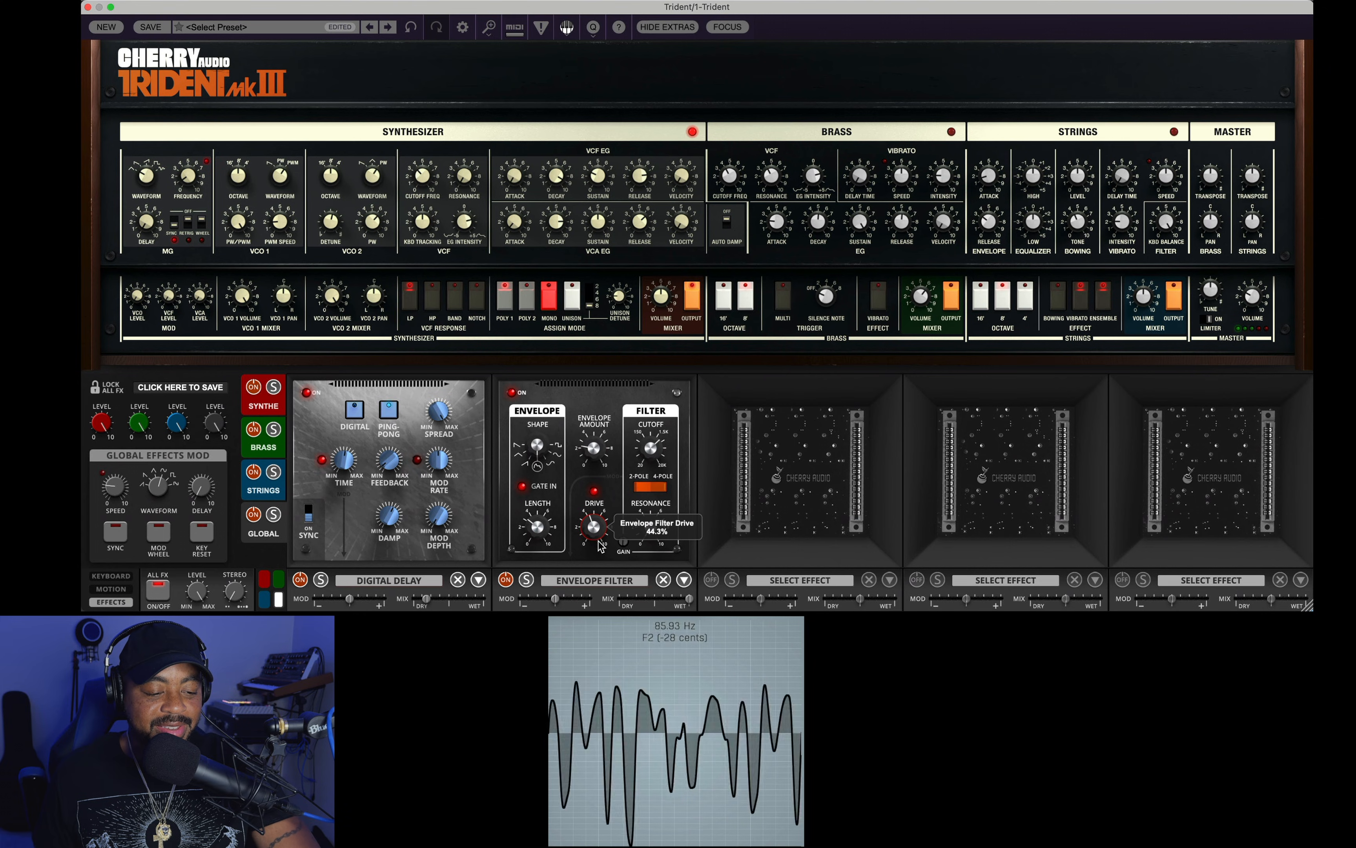
pyautogui.moveTo(555, 532); pyautogui.dragTo(547, 546)
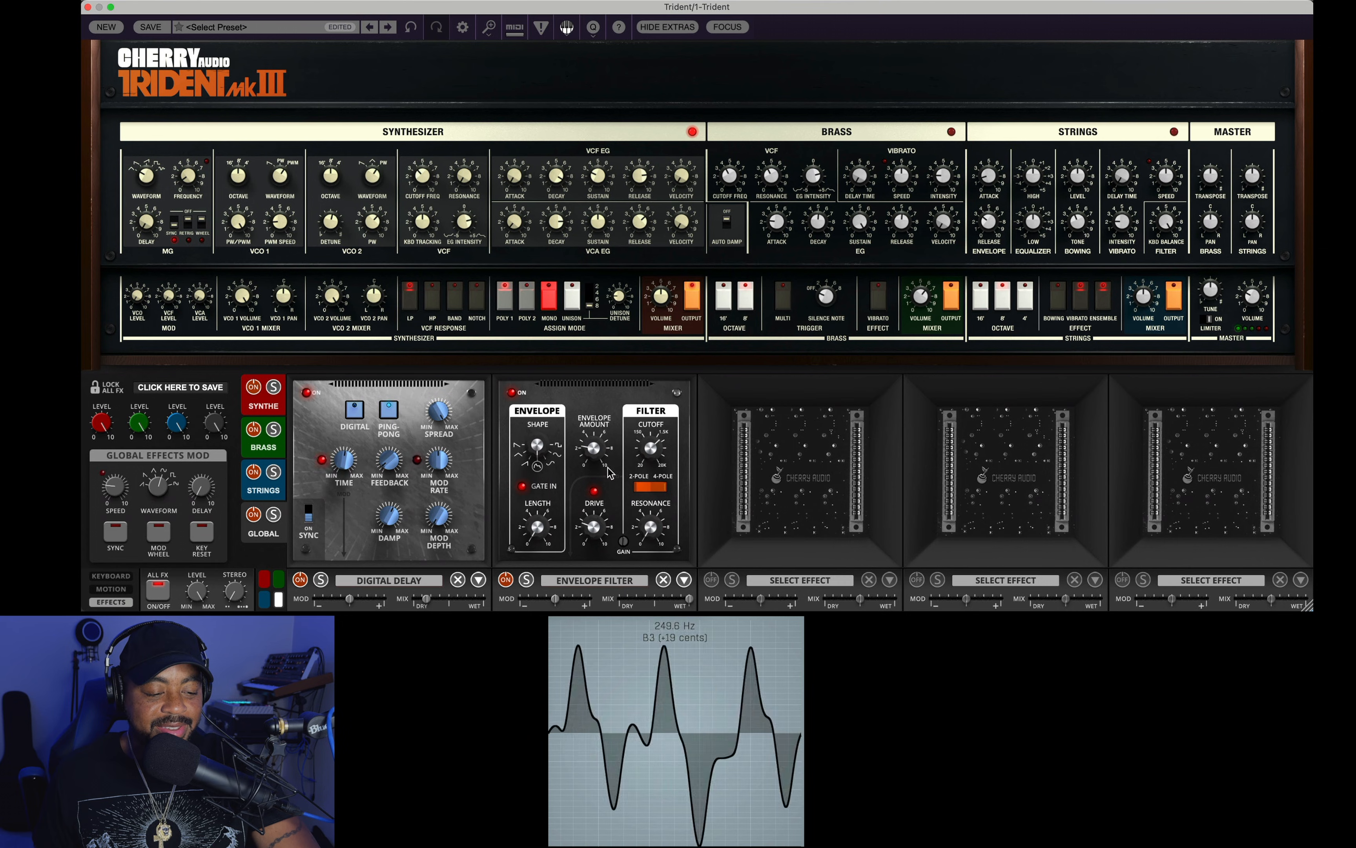
pyautogui.moveTo(593, 447); pyautogui.dragTo(620, 262)
pyautogui.moveTo(593, 530); pyautogui.dragTo(599, 538)
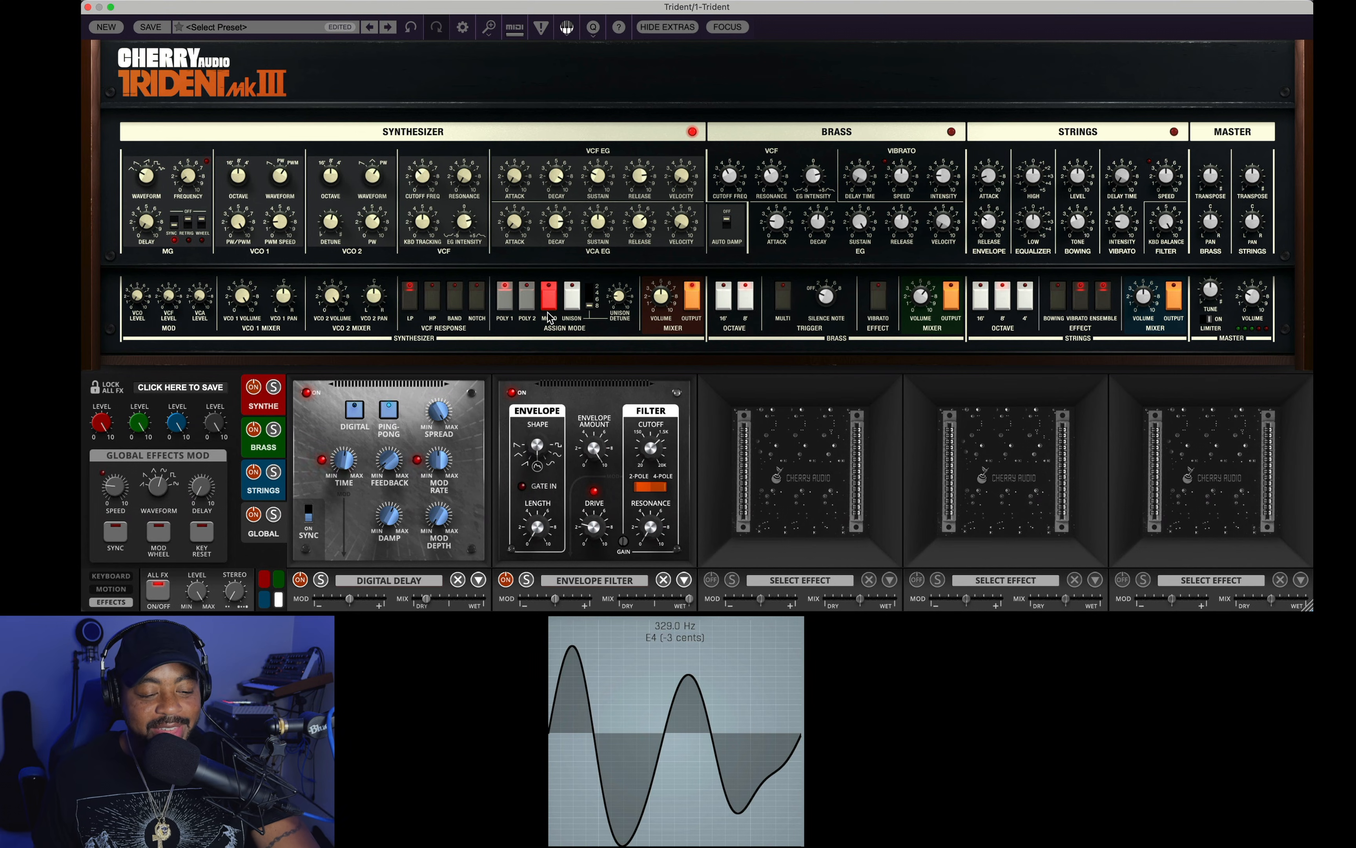
# - Load a Spring Reverb into the third effects slot and bypass the Envelope Filter
pyautogui.click(796, 585)
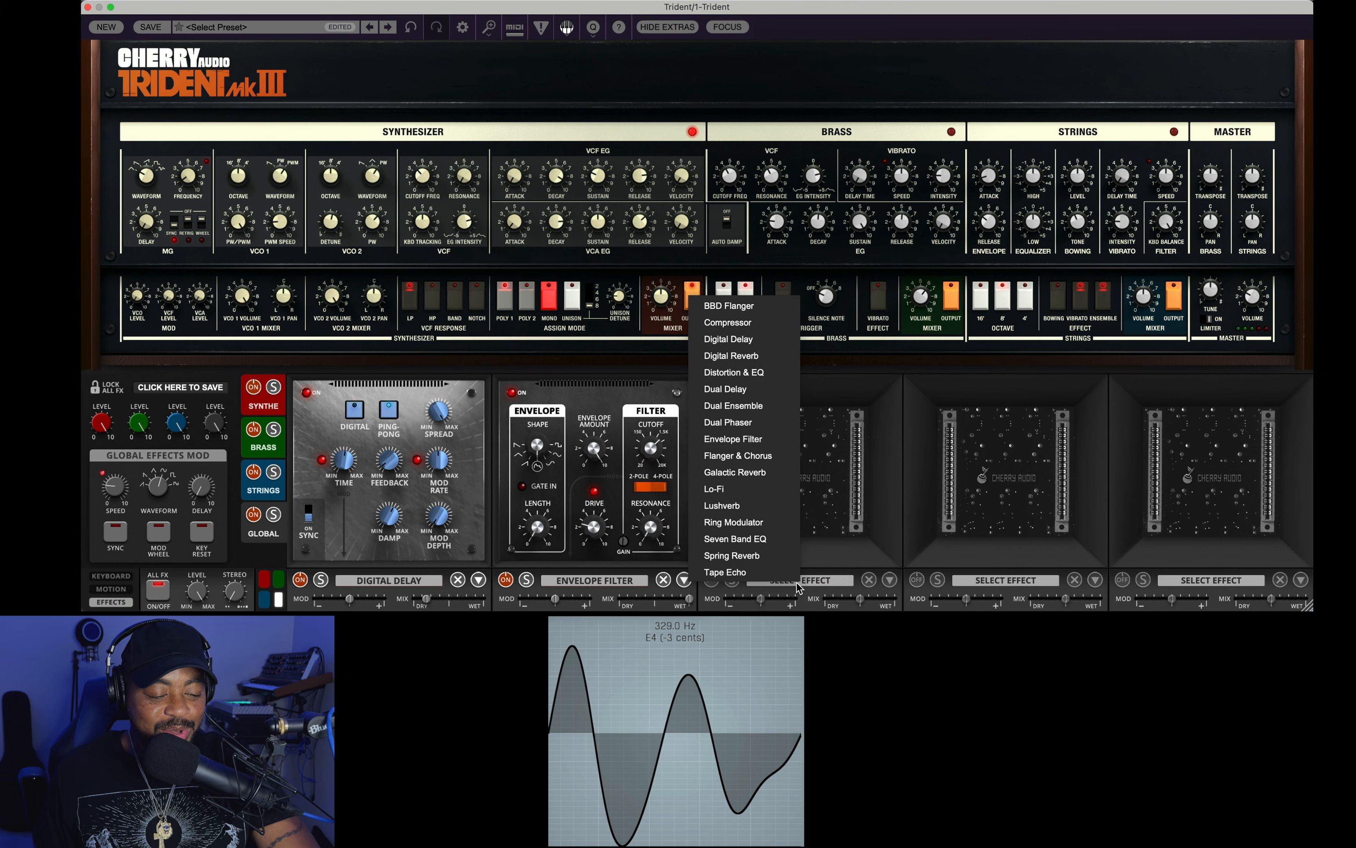
pyautogui.click(738, 556)
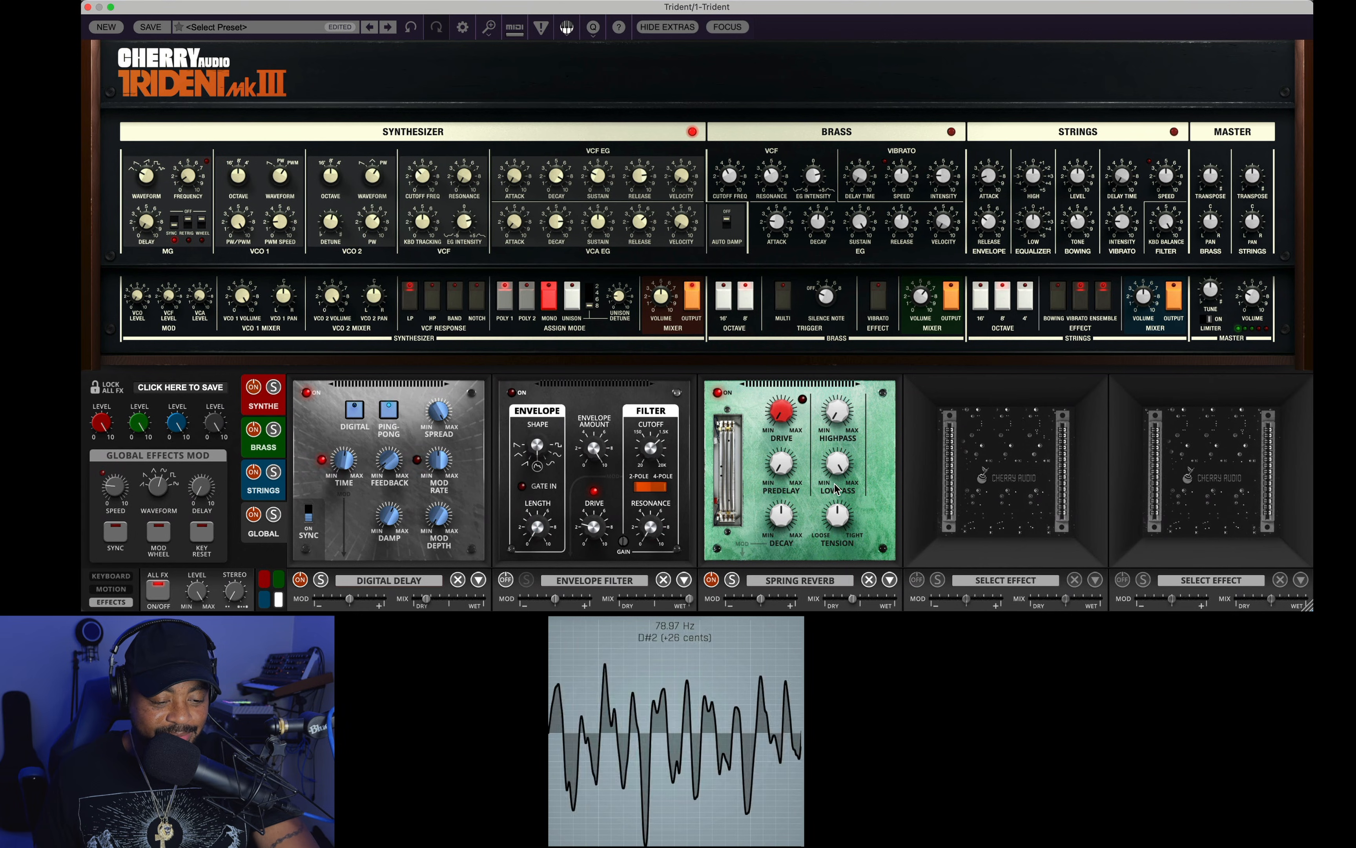
pyautogui.moveTo(837, 503)
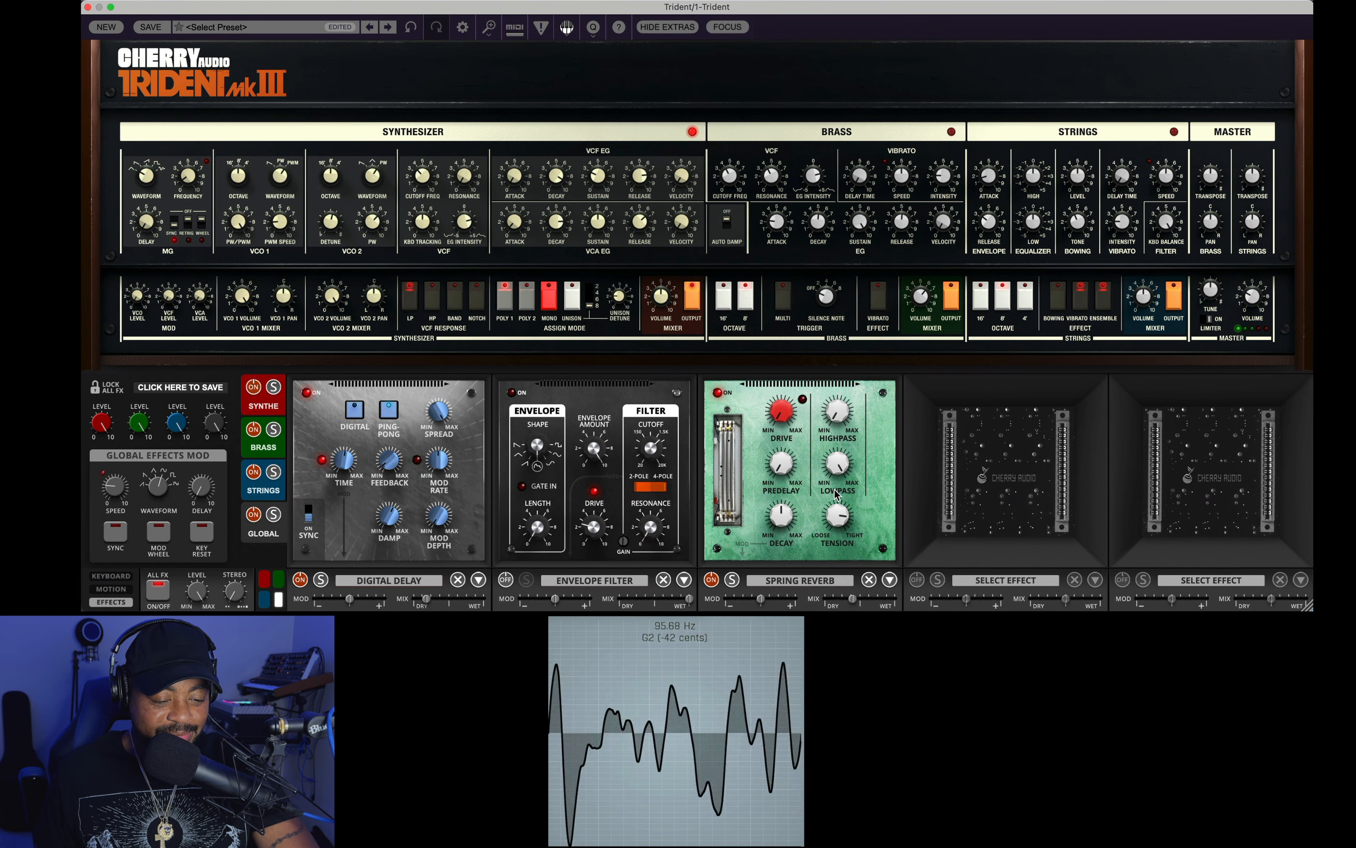
# - Adjust the Spring Reverb's drive and lowpass, raise its decay, and vary the tension before returning it to a loose setting
pyautogui.moveTo(838, 514); pyautogui.dragTo(841, 533)
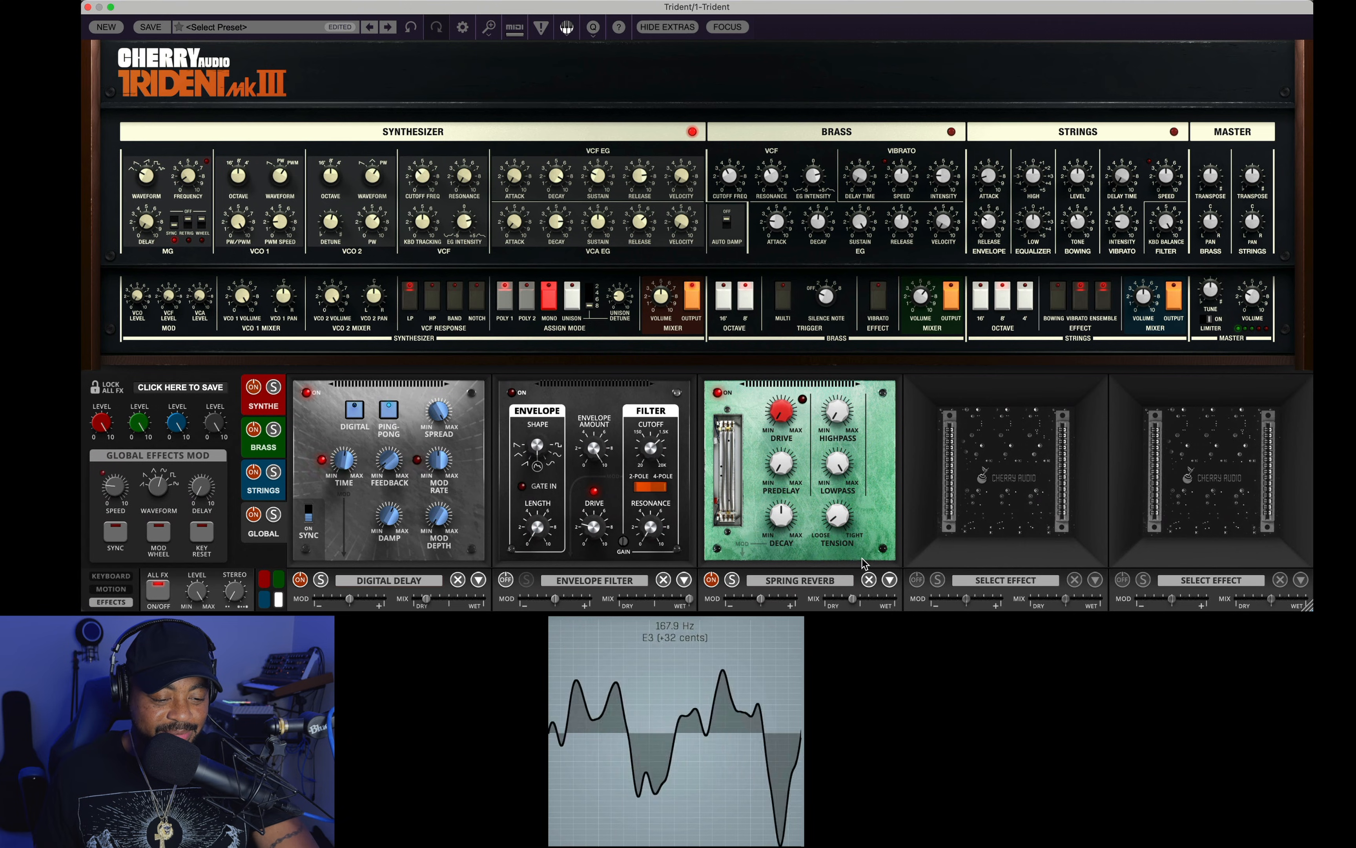
pyautogui.moveTo(772, 414); pyautogui.dragTo(836, 385)
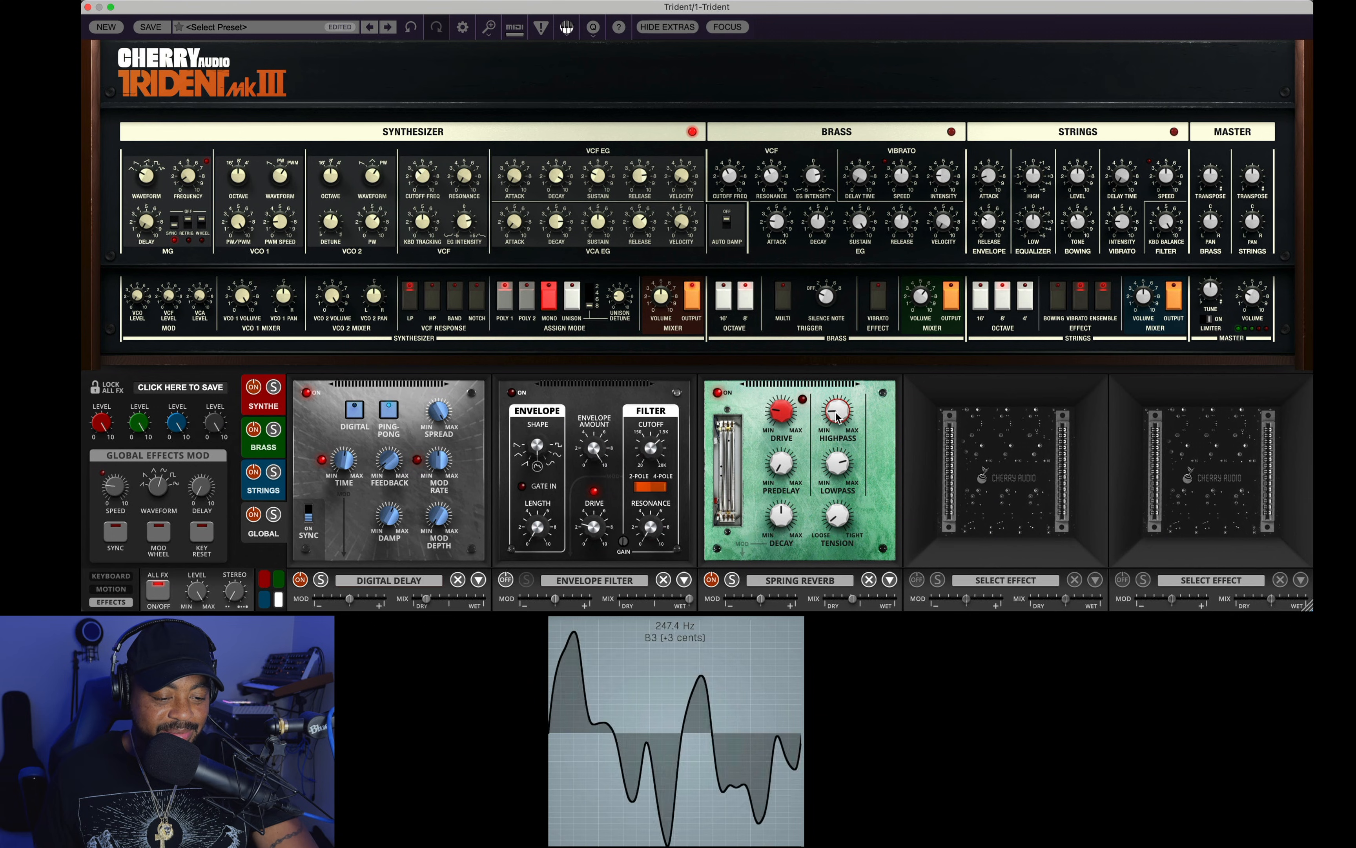
pyautogui.moveTo(837, 439)
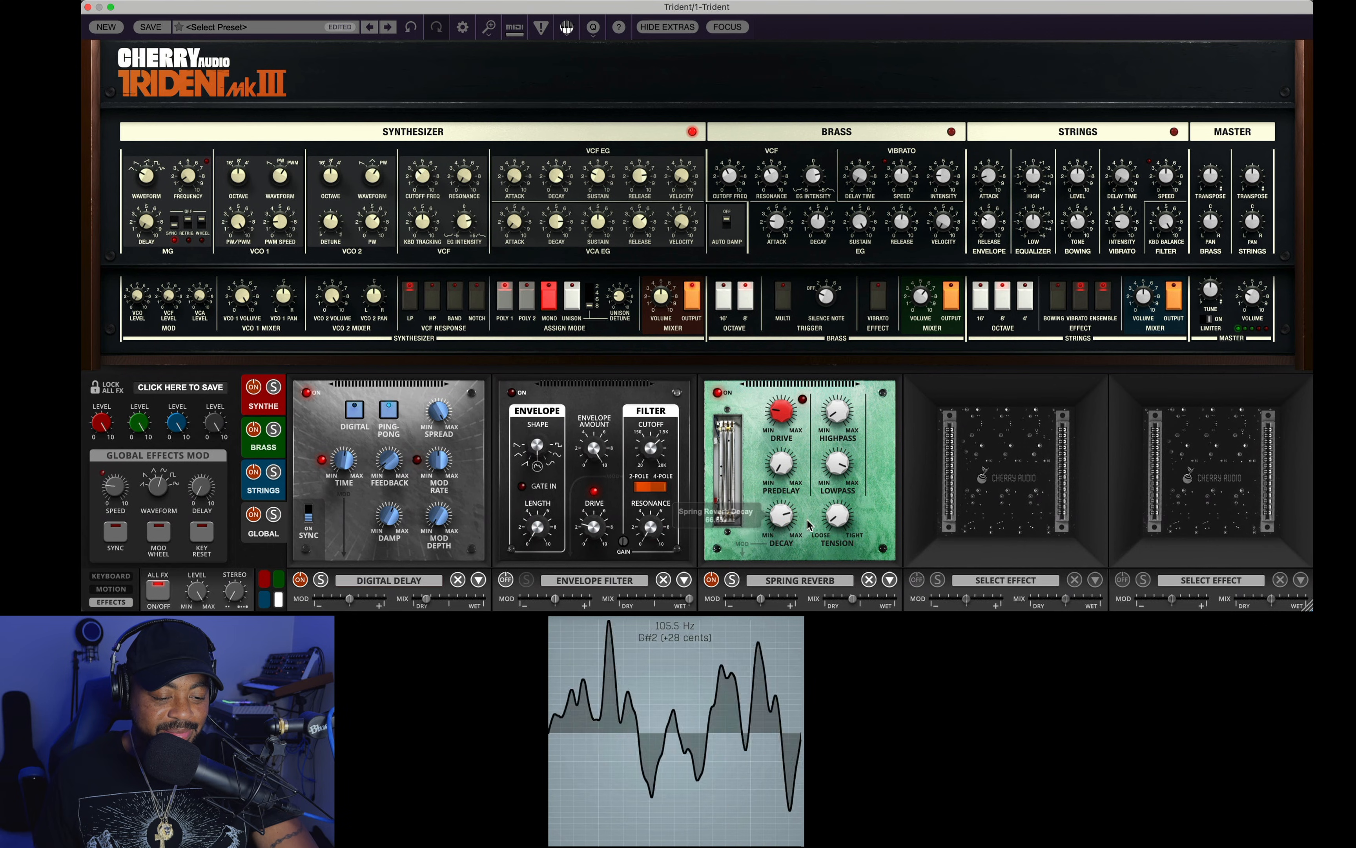
pyautogui.moveTo(837, 529); pyautogui.dragTo(838, 503)
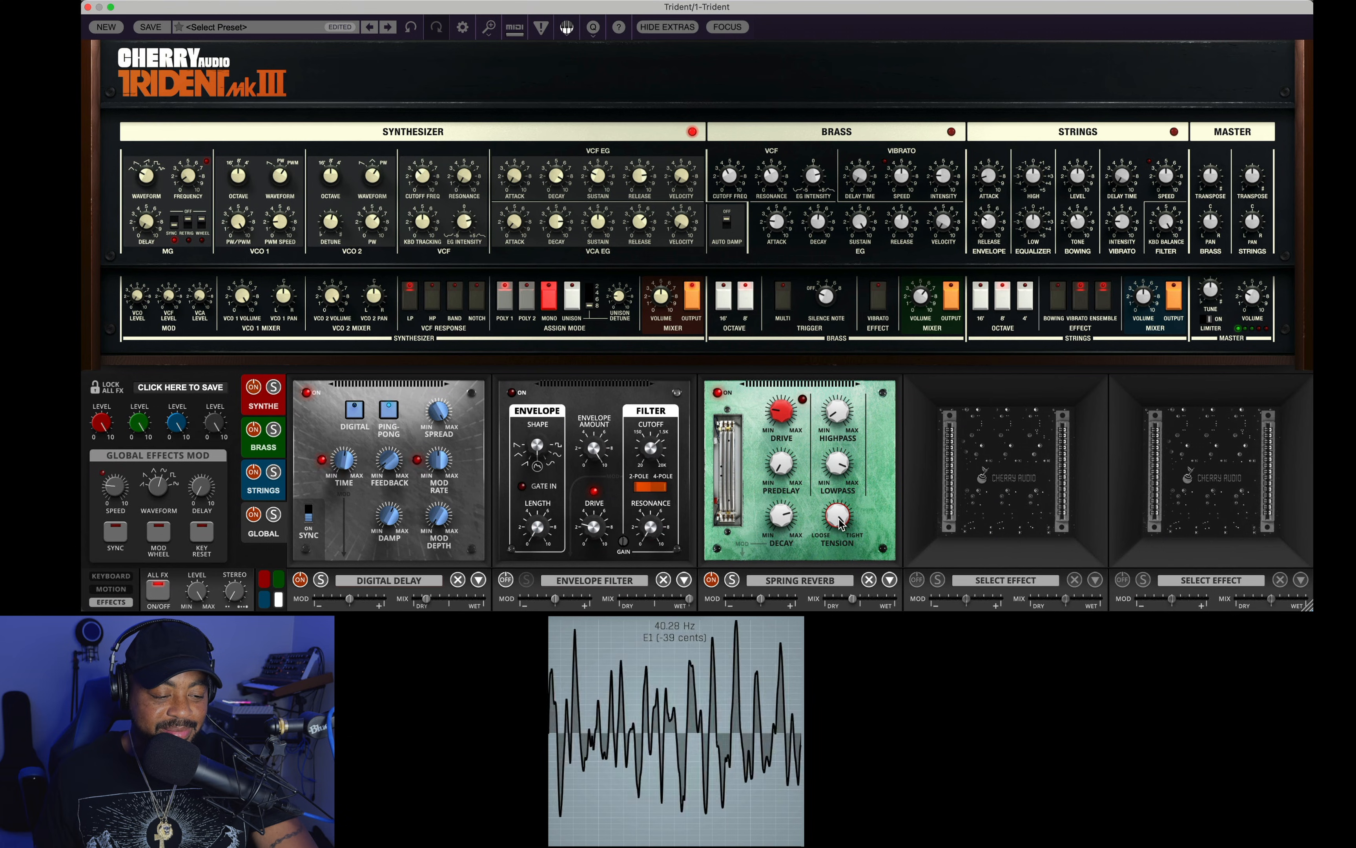
pyautogui.moveTo(841, 524)
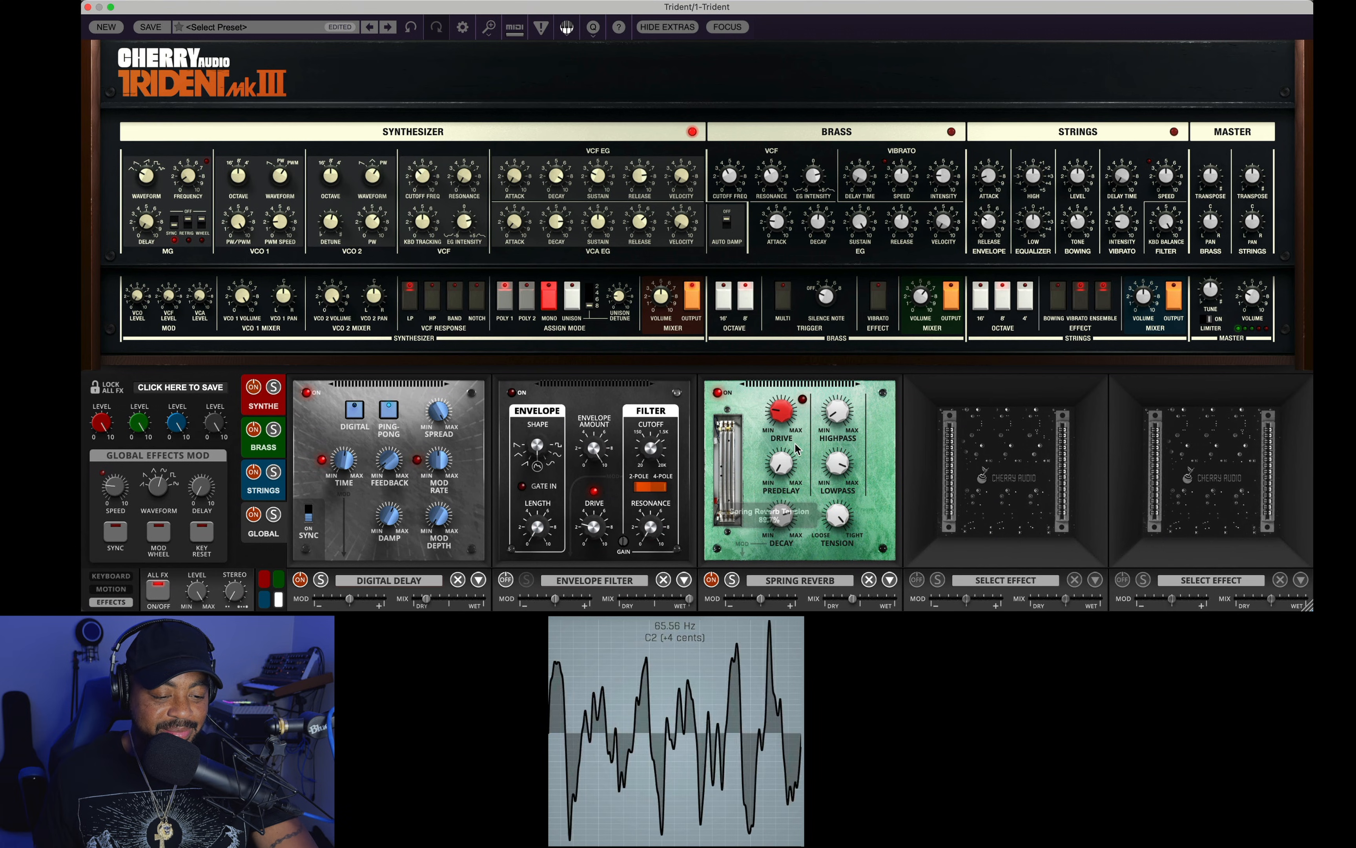
pyautogui.moveTo(794, 414); pyautogui.dragTo(794, 372)
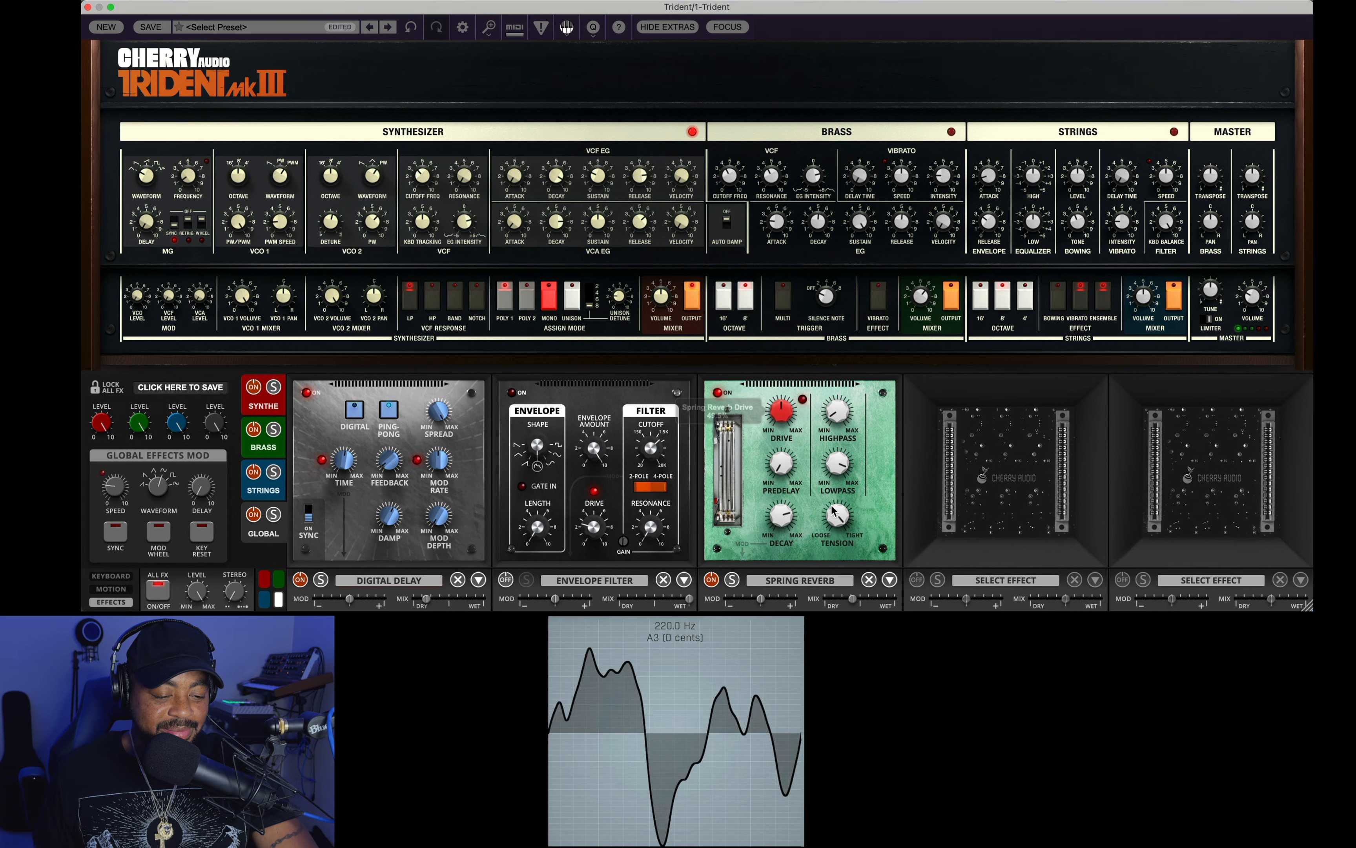
pyautogui.moveTo(832, 521); pyautogui.dragTo(821, 605)
# - Sweep the synthesizer VCF cutoff down and up around 1049 Hz, with a tweak of the Spring Reverb's tension in between
pyautogui.moveTo(423, 177)
pyautogui.mouseDown()
pyautogui.moveTo(411, 280)
pyautogui.moveTo(415, 203)
pyautogui.mouseUp()
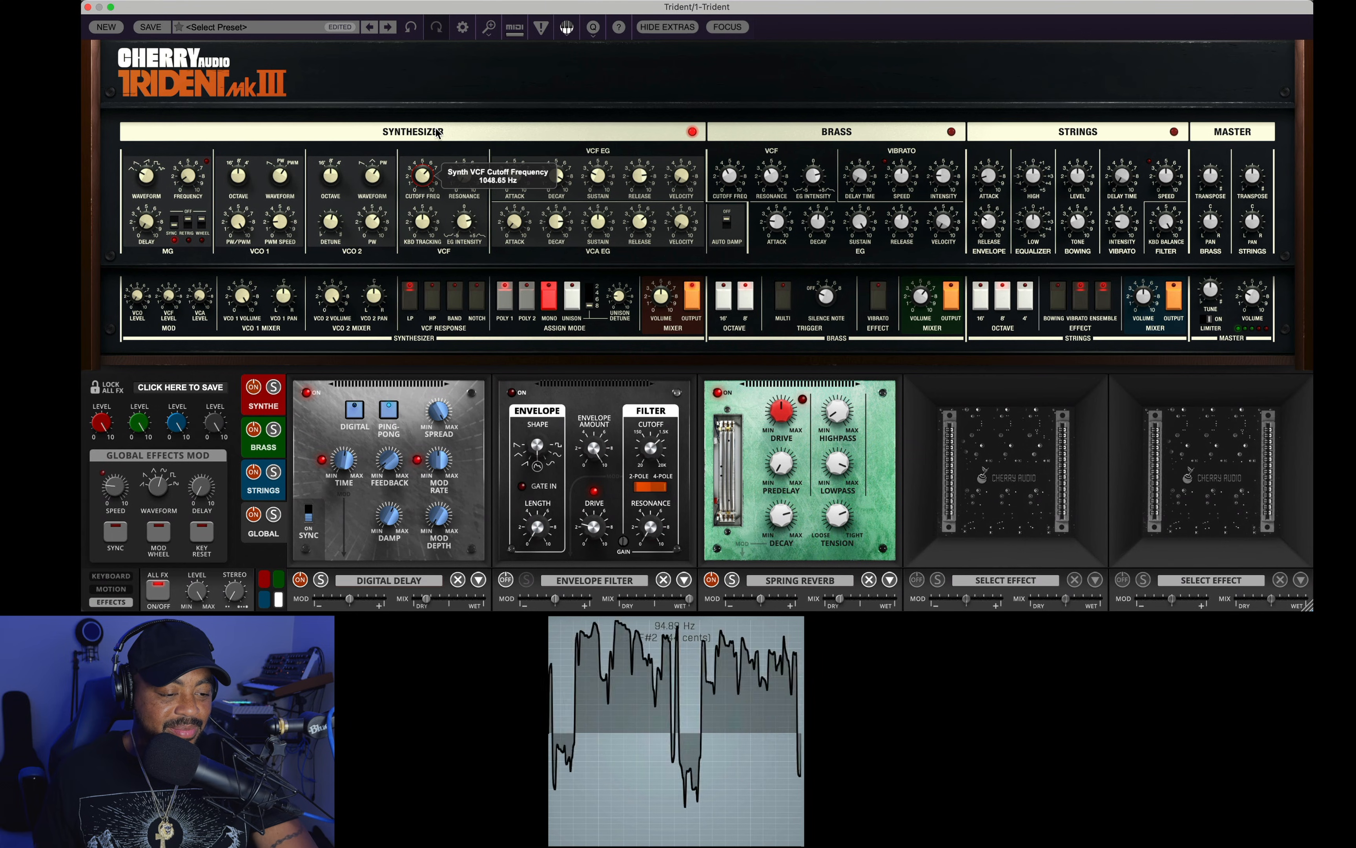
pyautogui.moveTo(437, 132); pyautogui.dragTo(442, 231)
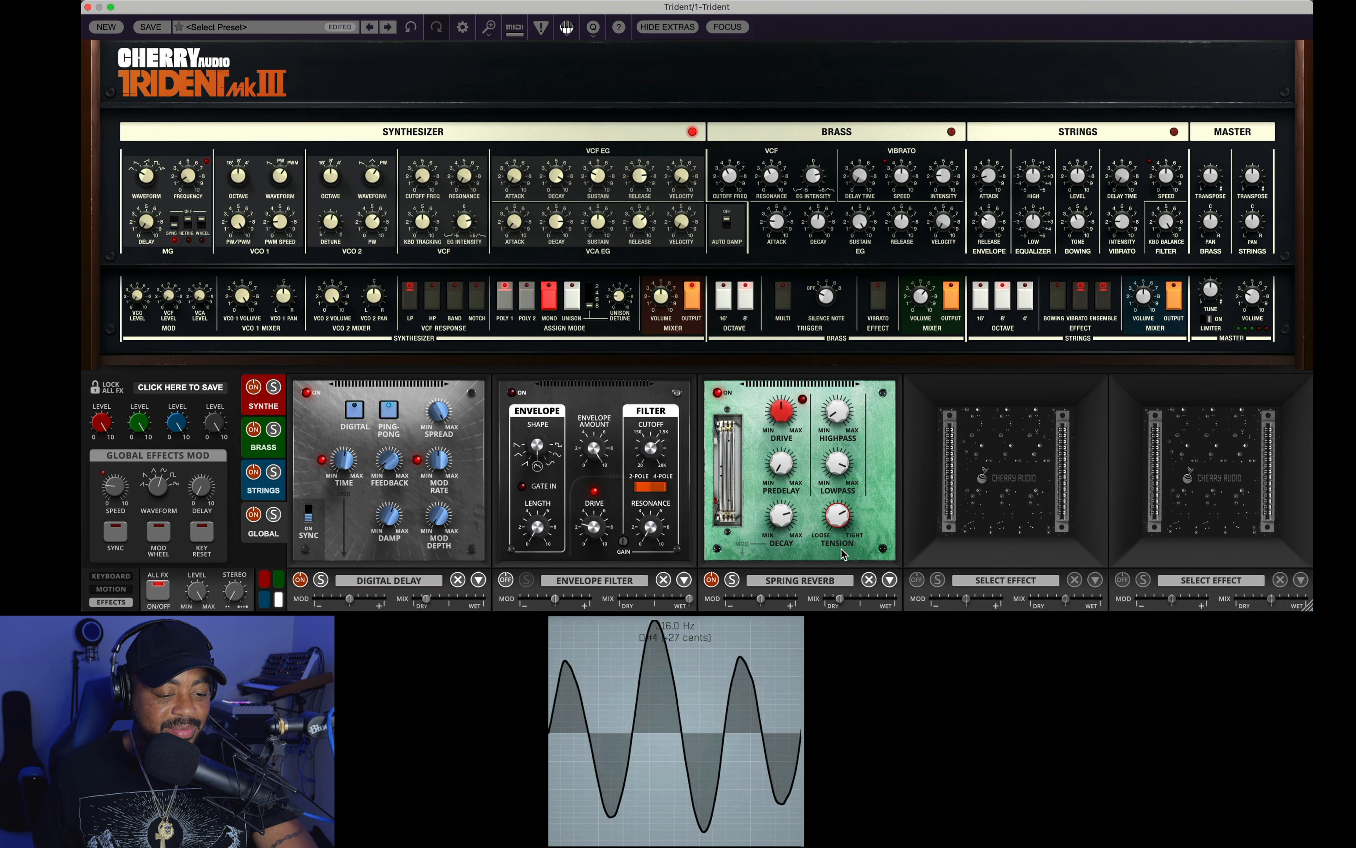
pyautogui.moveTo(842, 549); pyautogui.dragTo(831, 580)
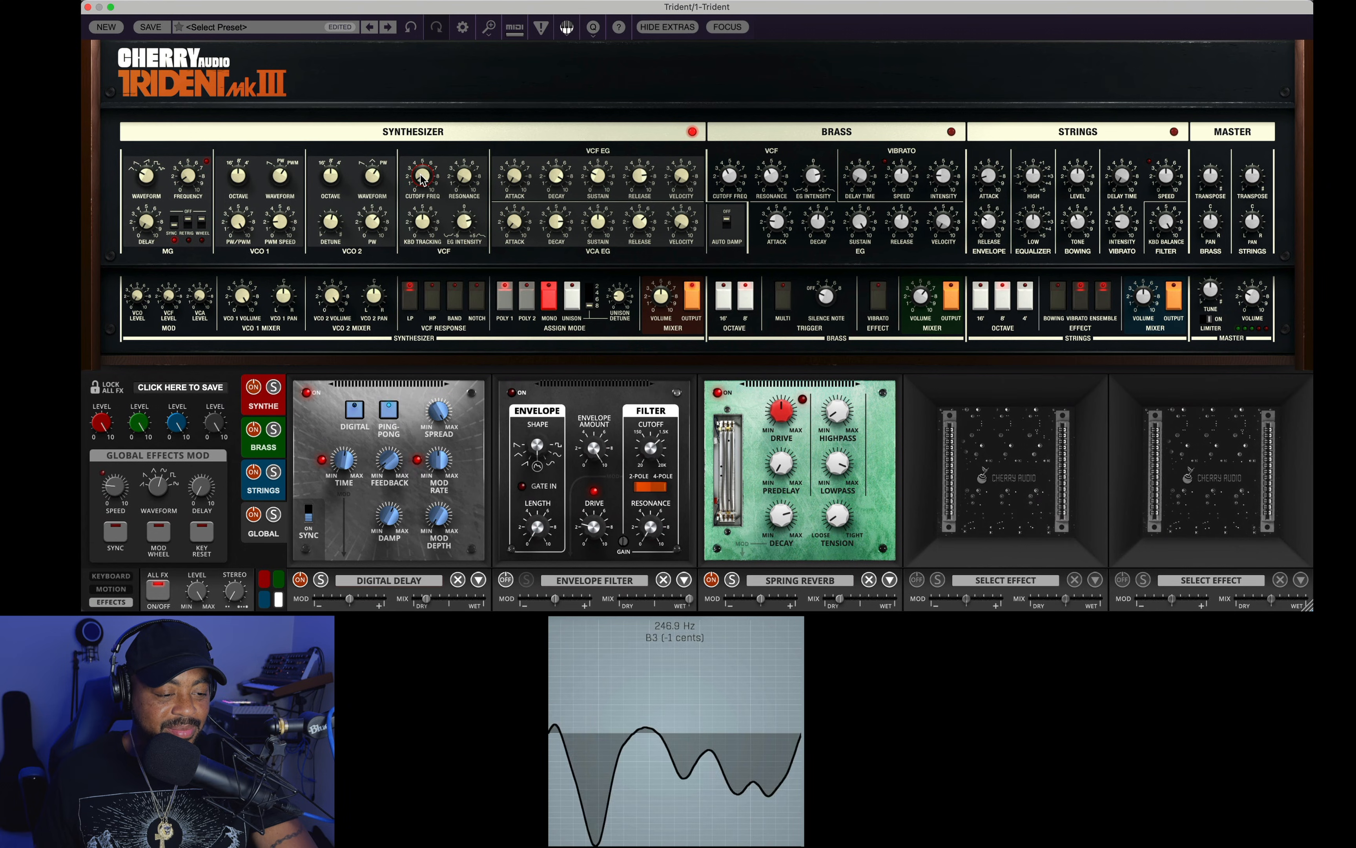
pyautogui.moveTo(422, 178)
pyautogui.mouseDown()
pyautogui.moveTo(431, 195)
pyautogui.moveTo(438, 136)
pyautogui.moveTo(437, 157)
pyautogui.mouseUp()
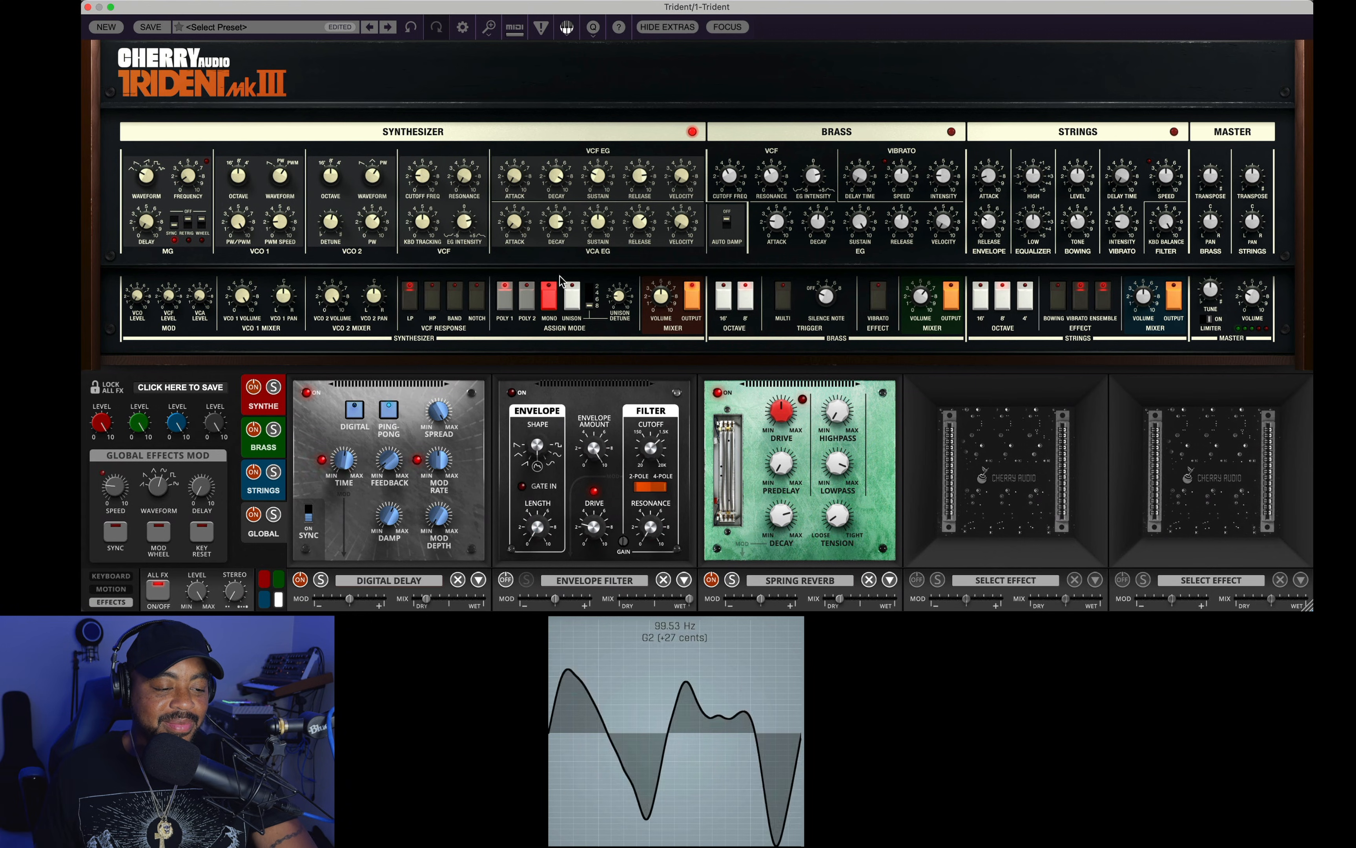
pyautogui.moveTo(432, 180); pyautogui.dragTo(435, 186)
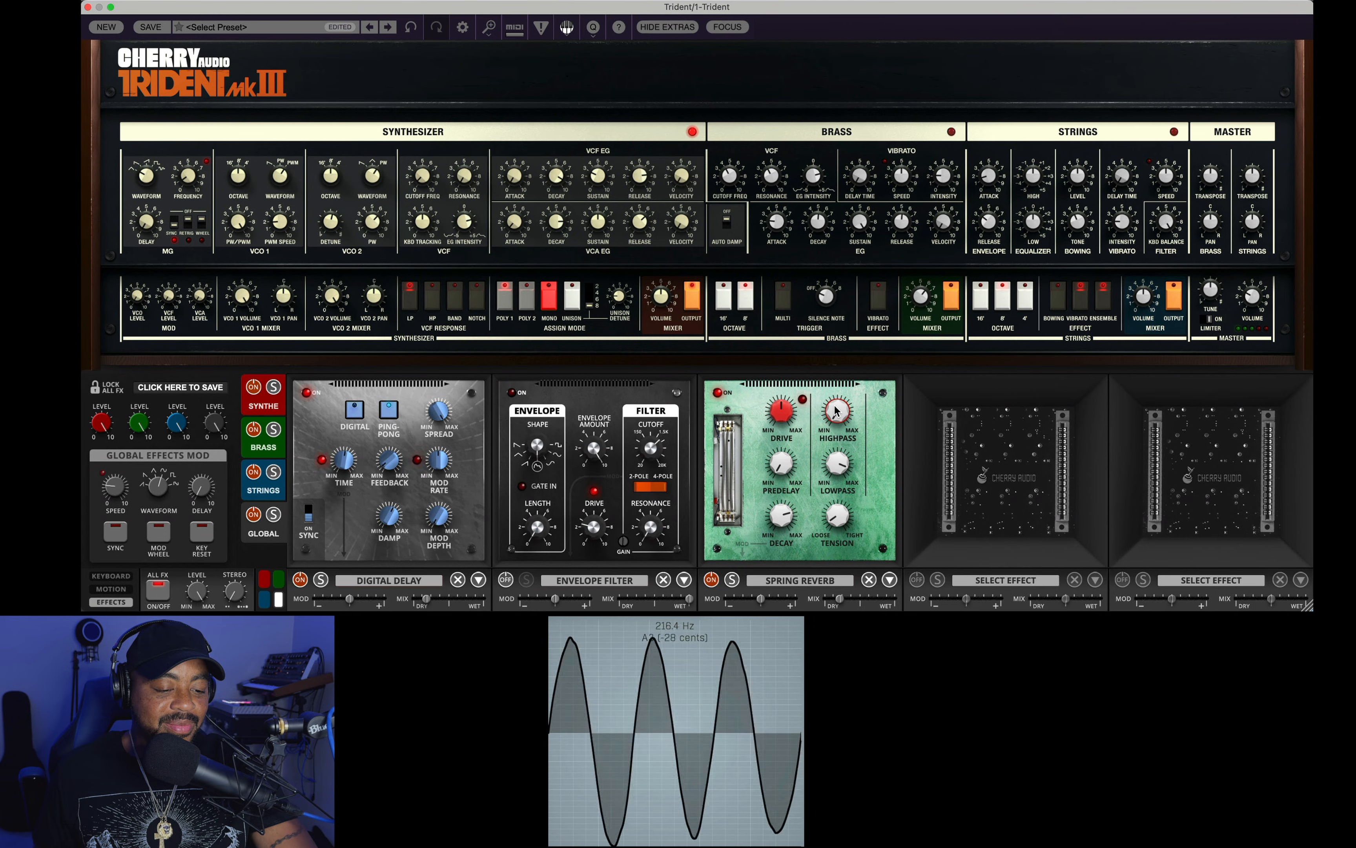
# - Nudge the Spring Reverb's highpass and sweep the synthesizer VCF cutoff, including down to 5 Hz
pyautogui.moveTo(835, 411); pyautogui.dragTo(835, 402)
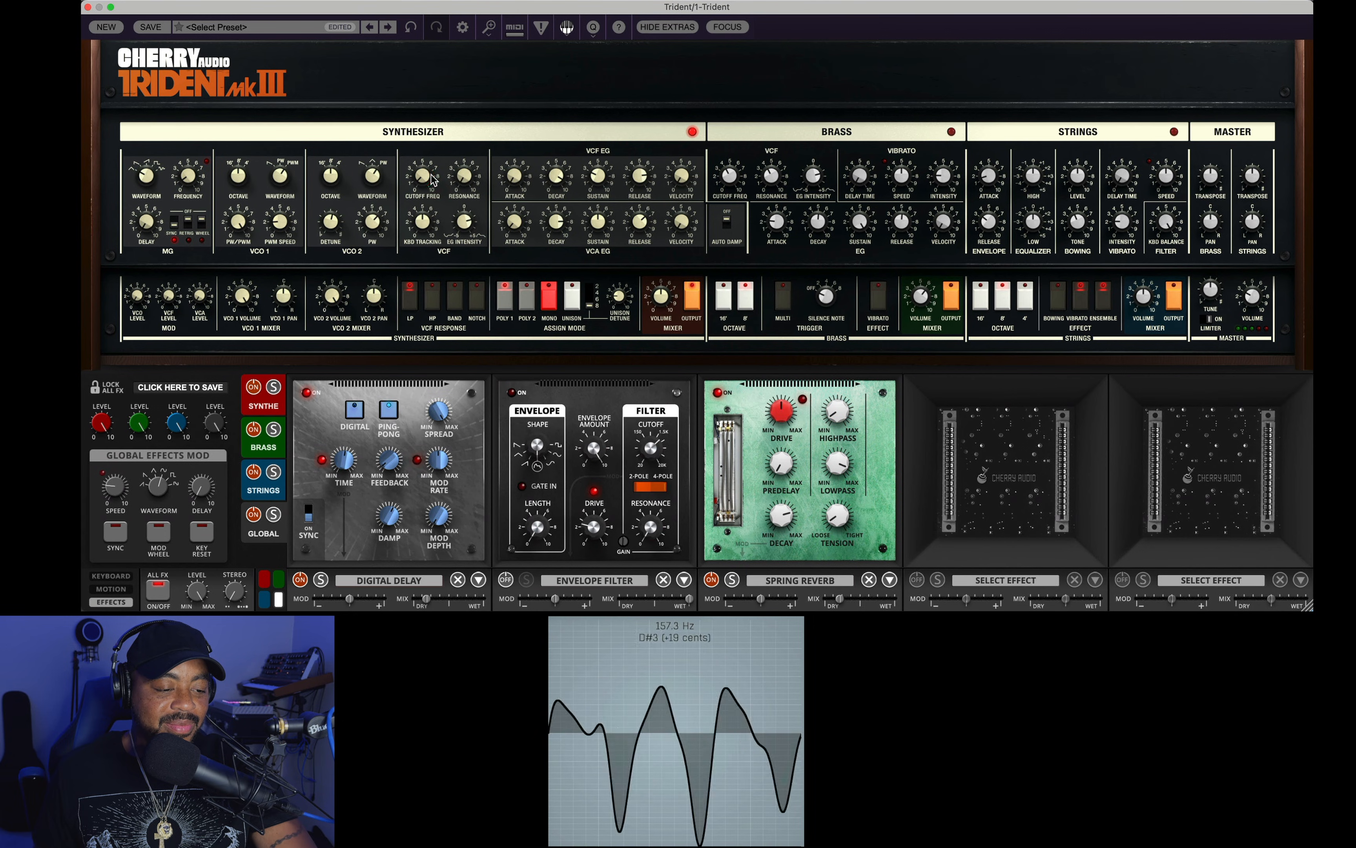
pyautogui.moveTo(432, 178)
pyautogui.mouseDown()
pyautogui.moveTo(429, 138)
pyautogui.moveTo(432, 173)
pyautogui.mouseUp()
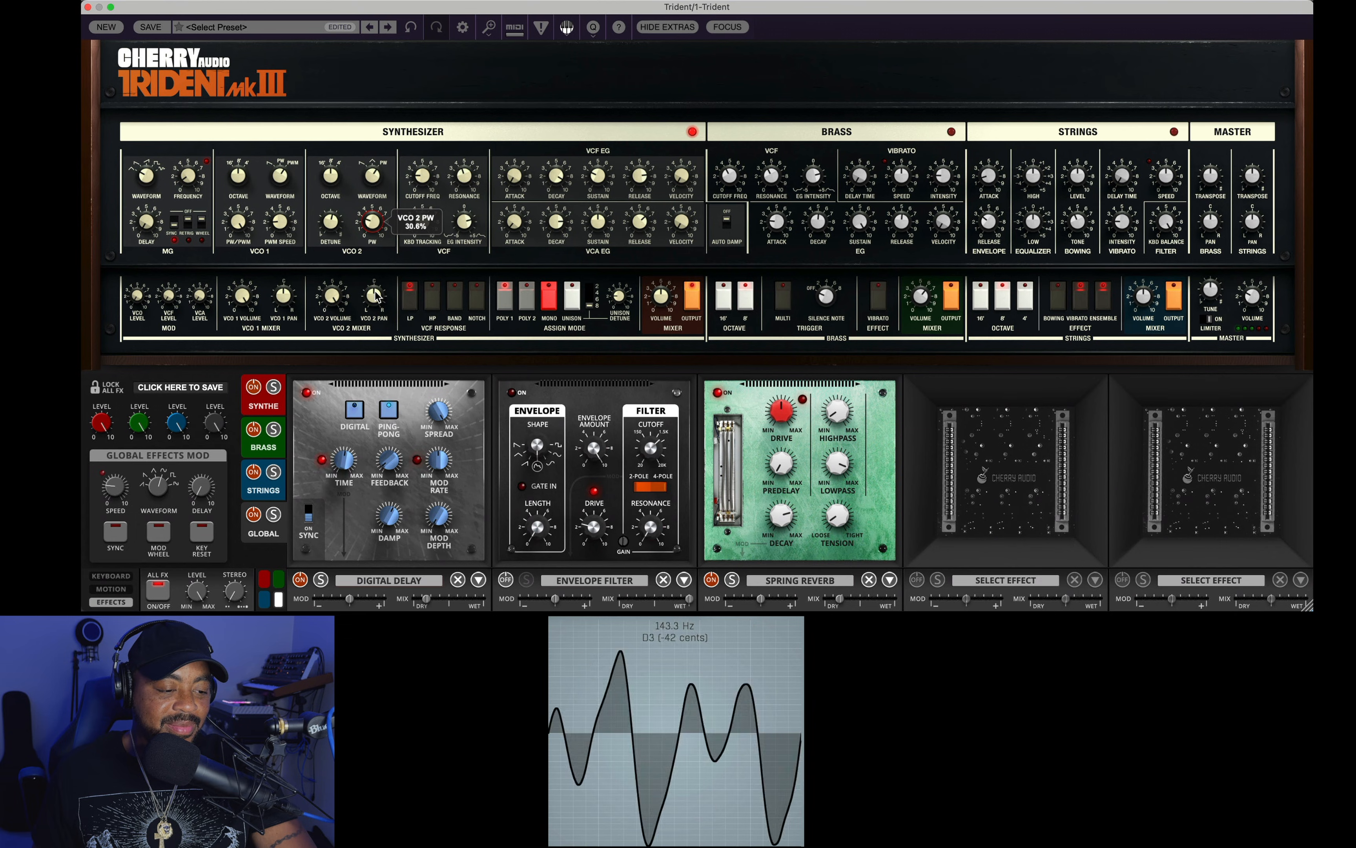
pyautogui.moveTo(423, 175); pyautogui.dragTo(429, 130)
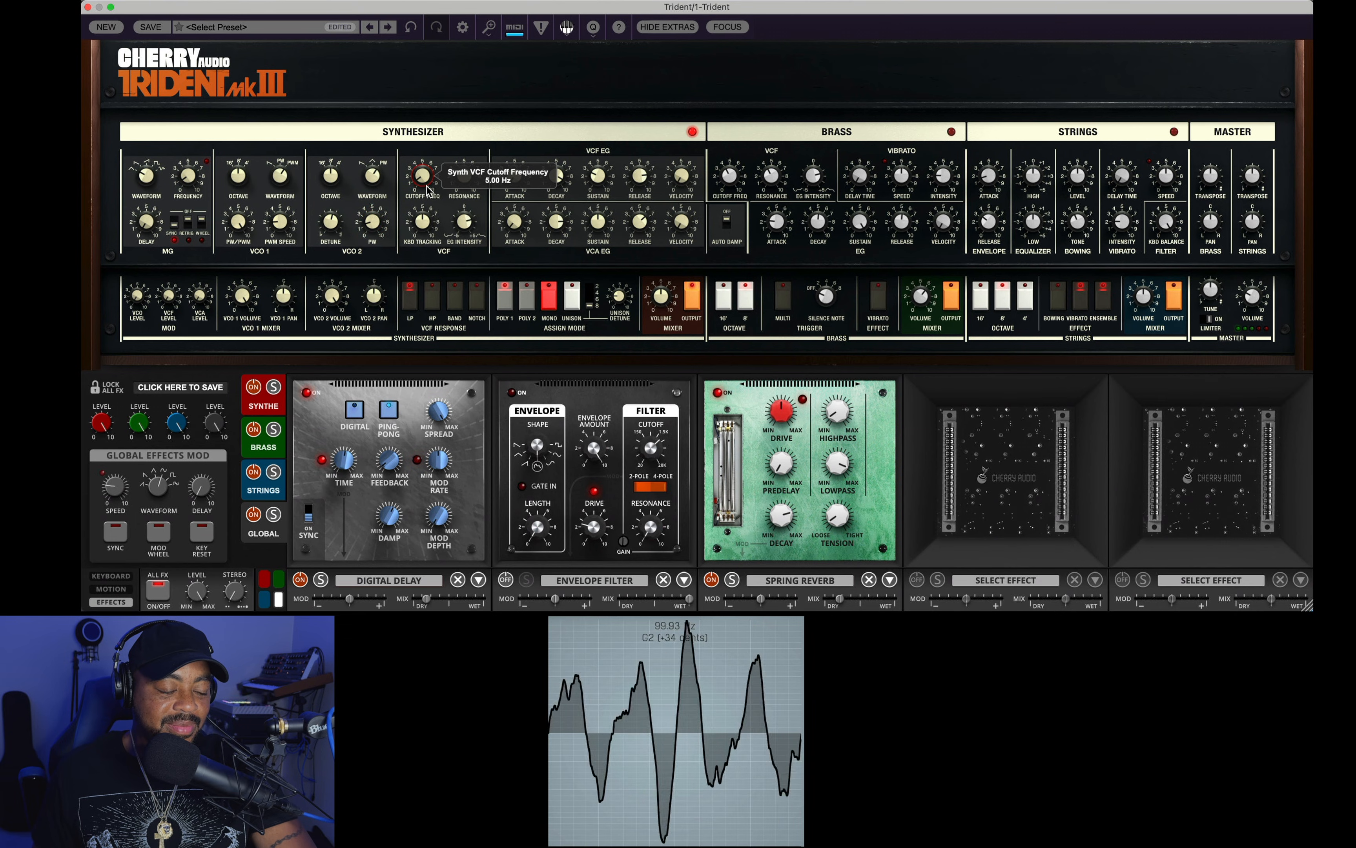
pyautogui.moveTo(427, 189); pyautogui.dragTo(425, 193)
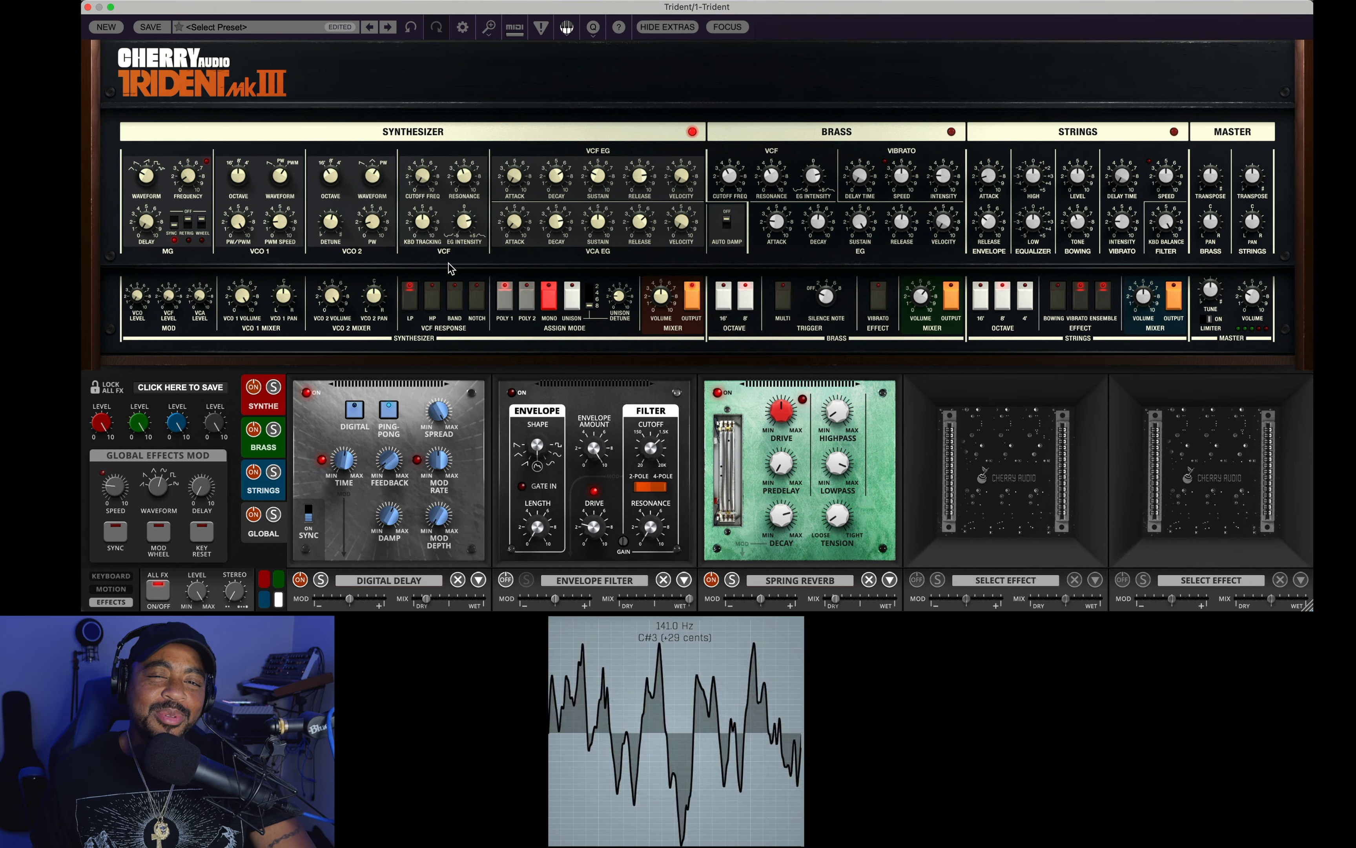
# - Load the Lo-Fi effect into the fourth effects slot, turn its vinyl down to about 4.2% and cut its hum
pyautogui.click(1011, 583)
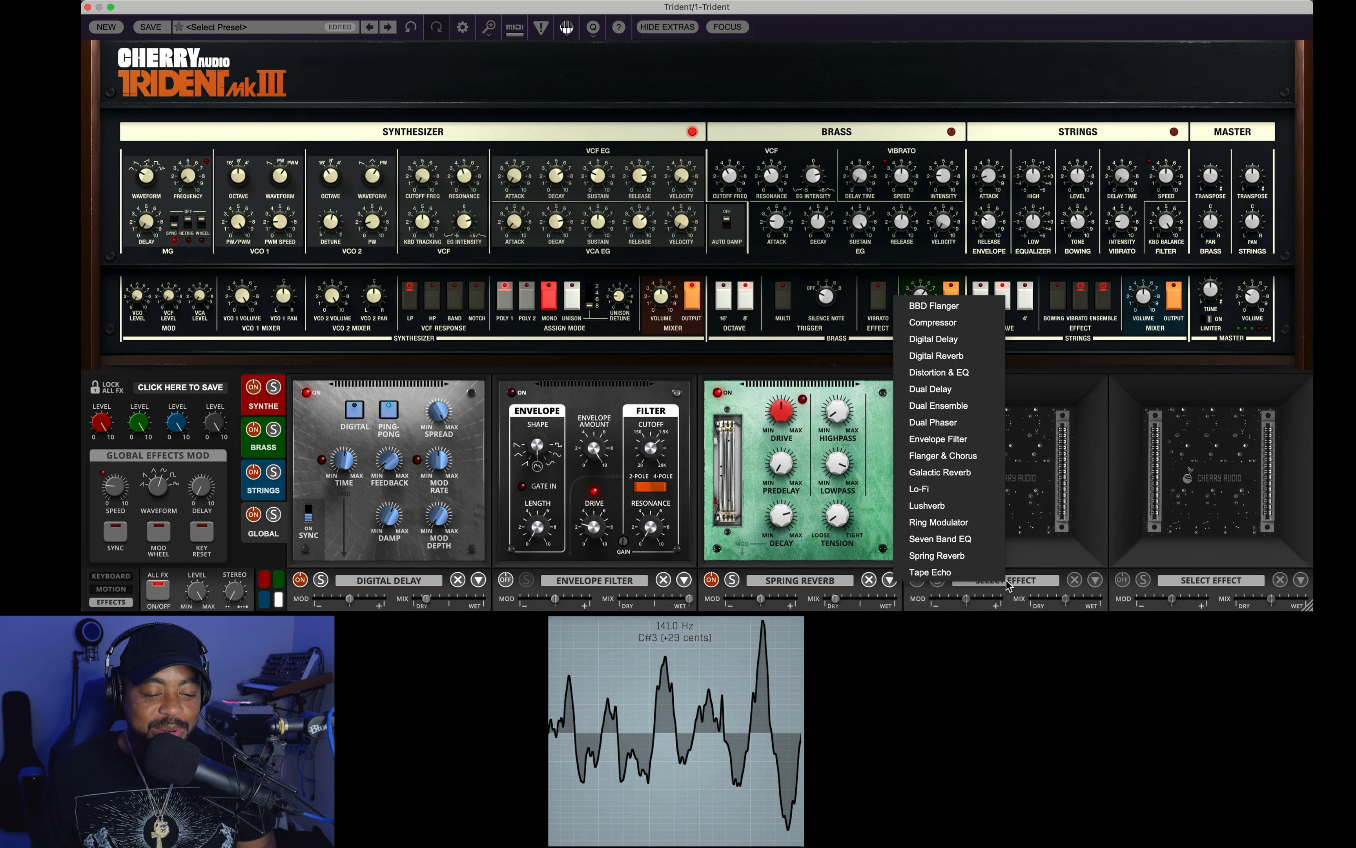
pyautogui.click(954, 499)
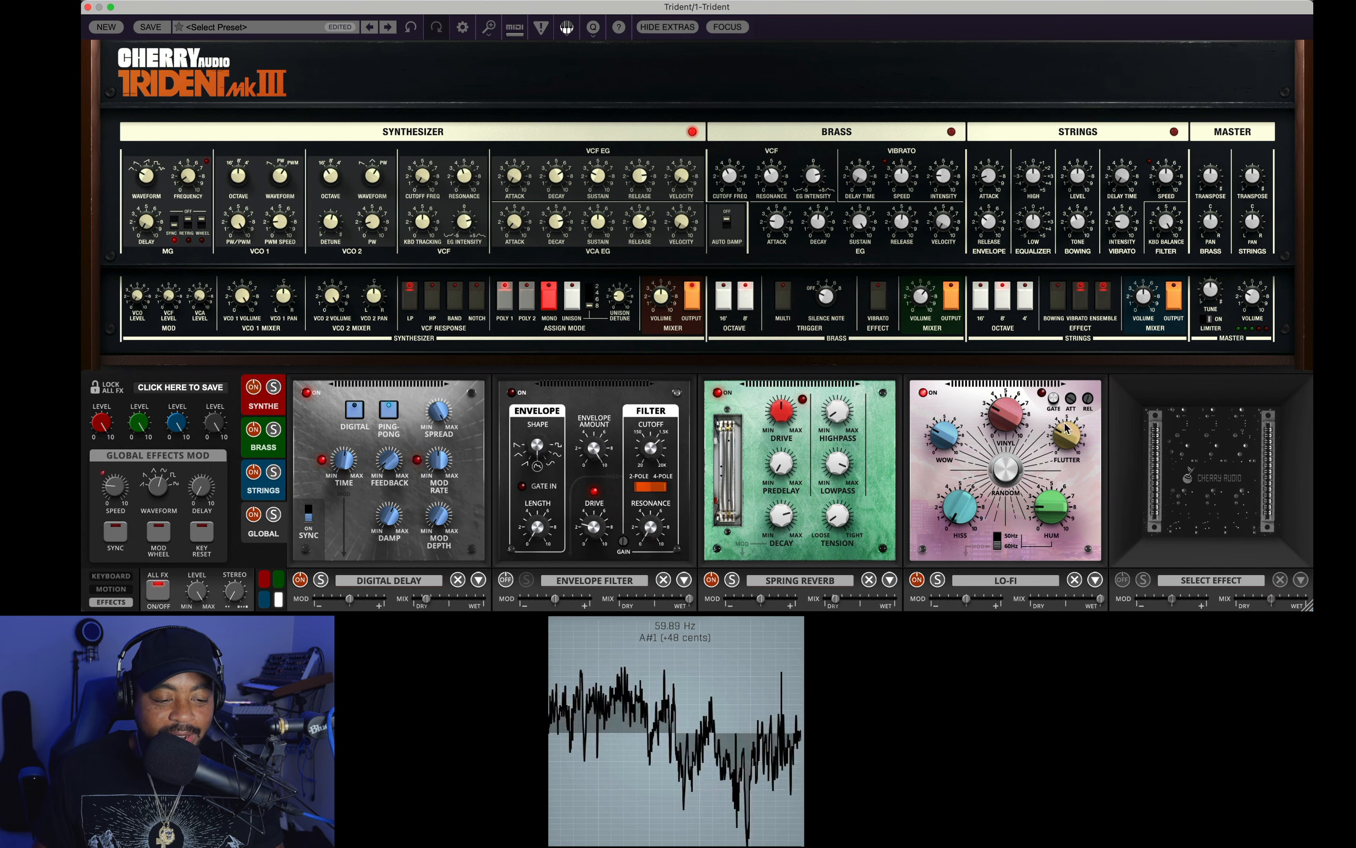
pyautogui.click(728, 27)
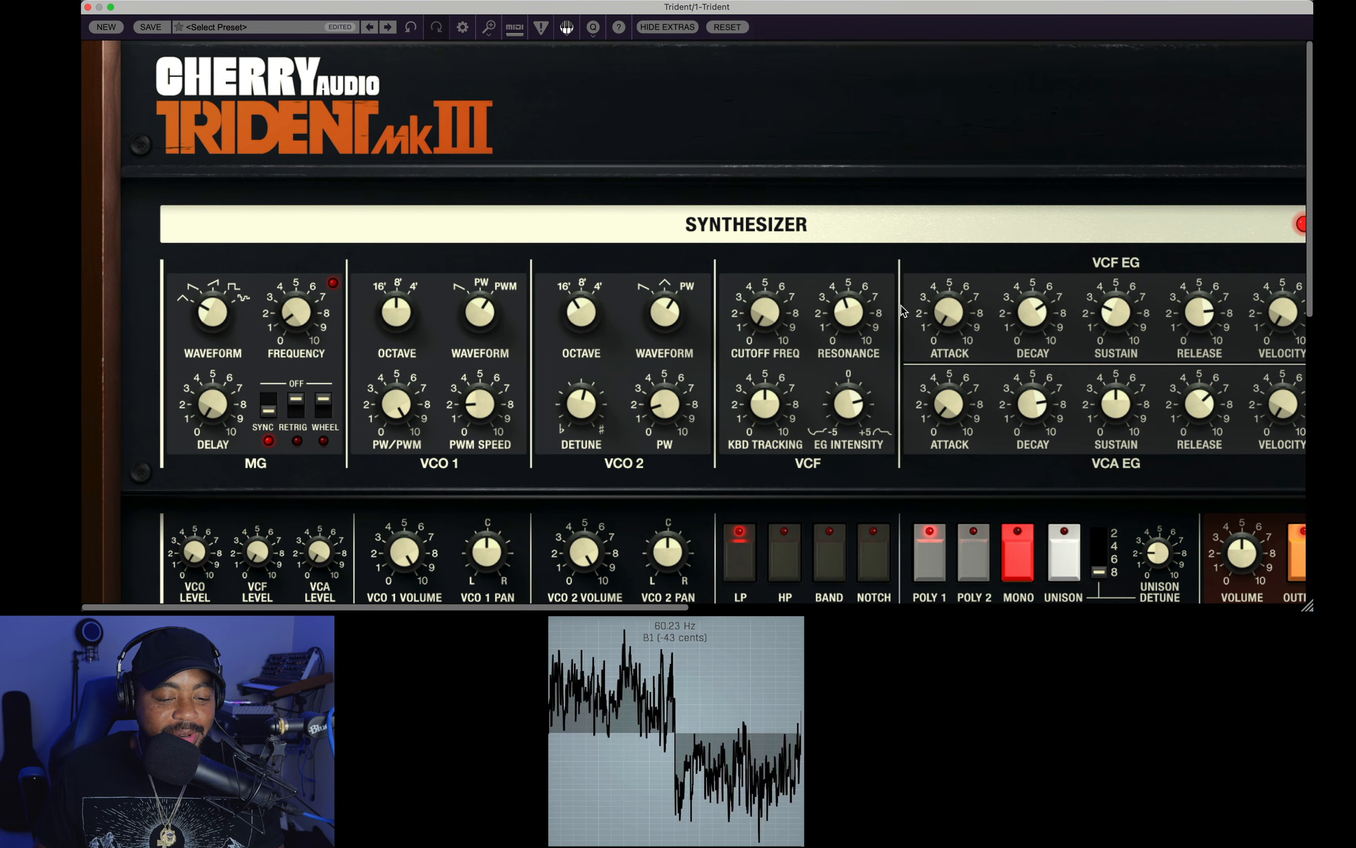
pyautogui.moveTo(1309, 216); pyautogui.dragTo(1298, 507)
pyautogui.moveTo(611, 607); pyautogui.dragTo(1146, 609)
pyautogui.moveTo(852, 216); pyautogui.dragTo(853, 315)
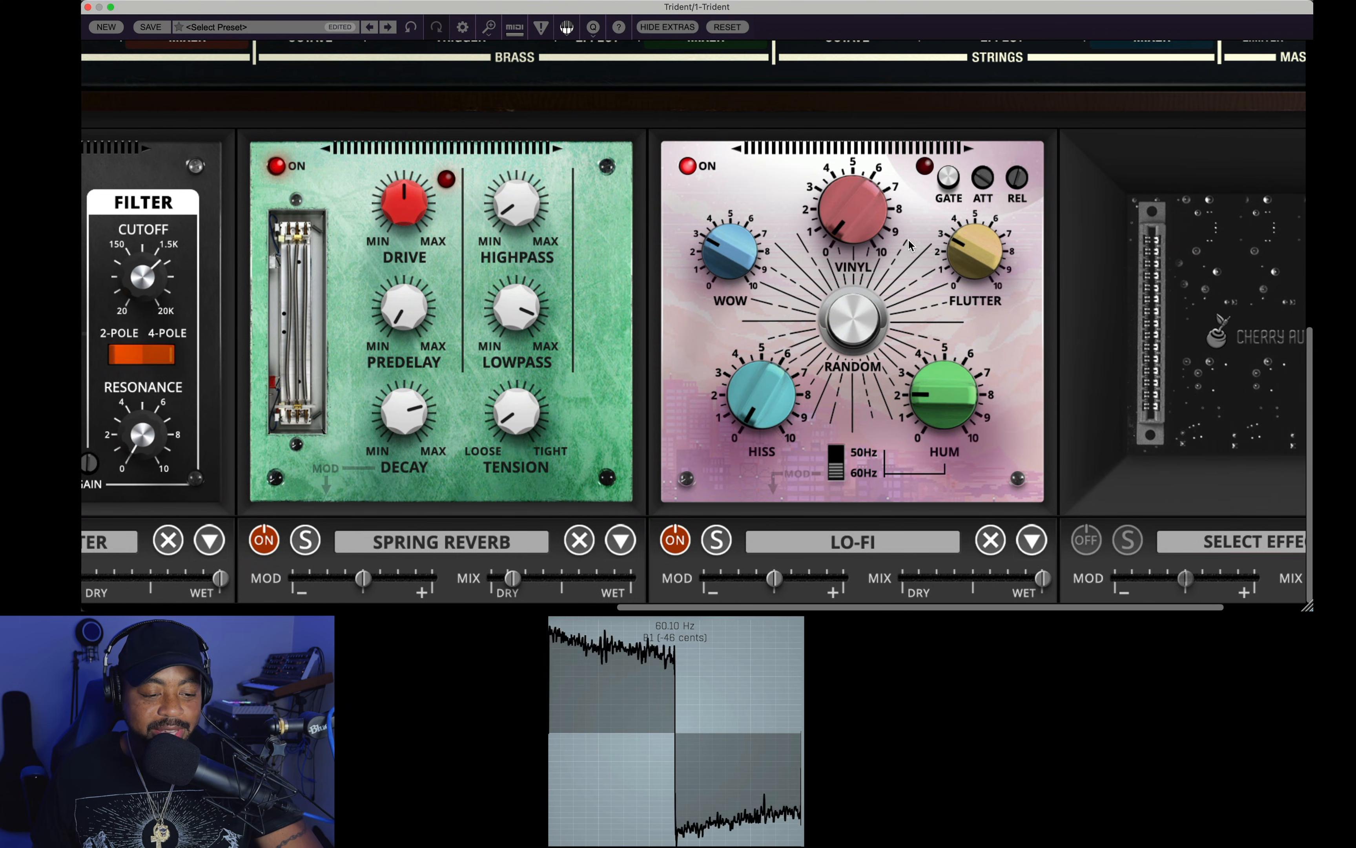
pyautogui.moveTo(944, 396); pyautogui.dragTo(943, 455)
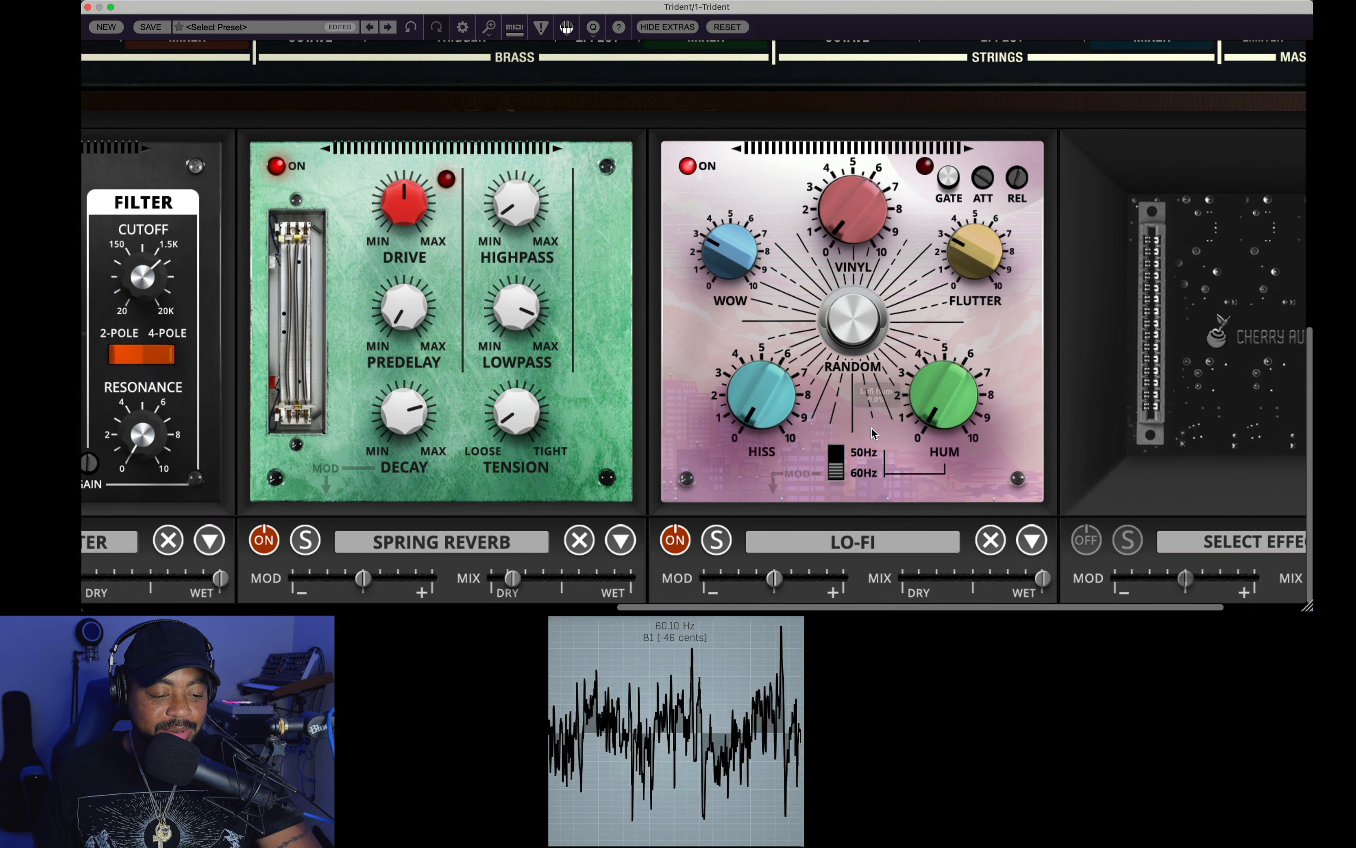
pyautogui.moveTo(866, 208); pyautogui.dragTo(863, 204)
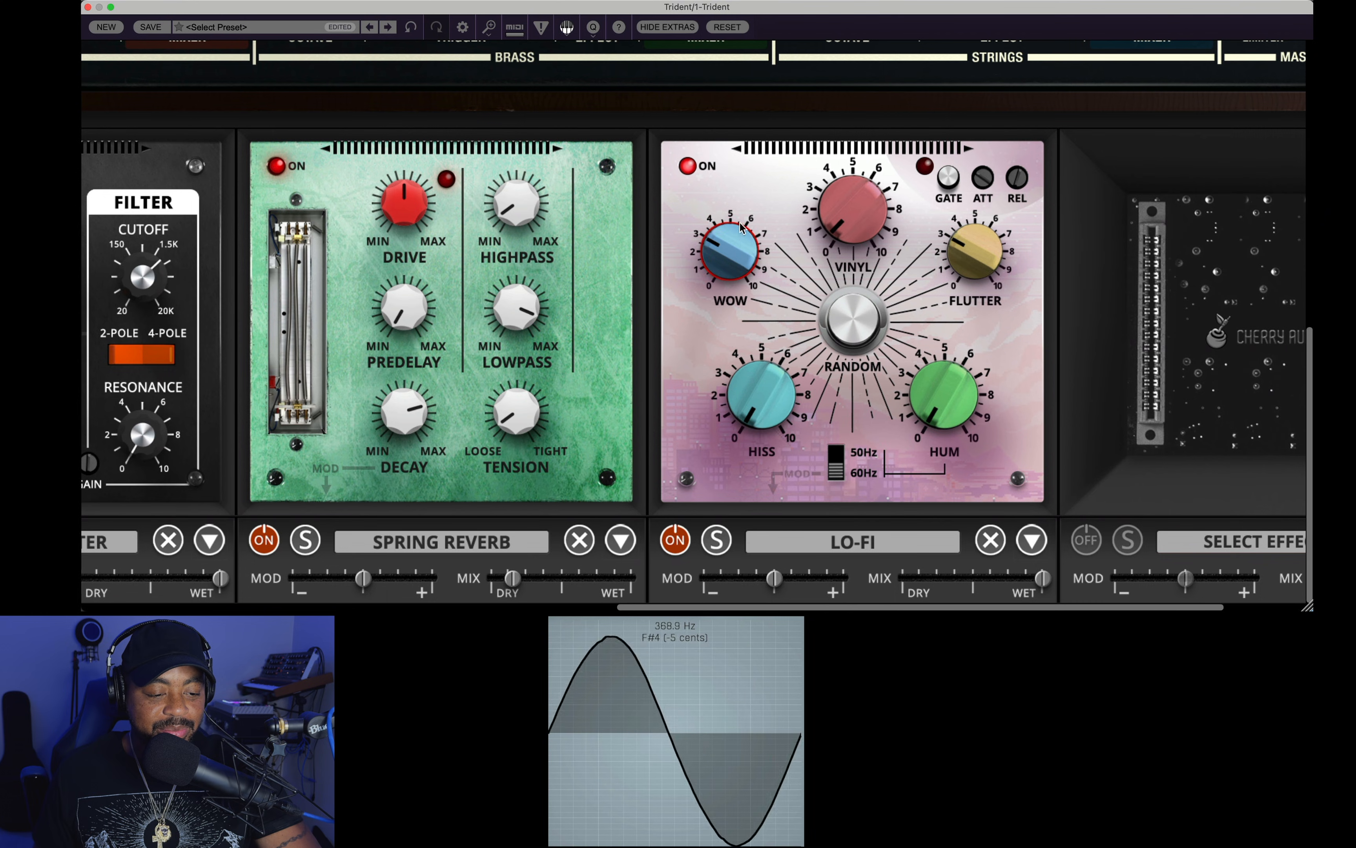
# - Raise the Lo-Fi wow and flutter to maximum, and set the hum to 50 Hz at about 1.2%
pyautogui.moveTo(737, 240); pyautogui.dragTo(757, 31)
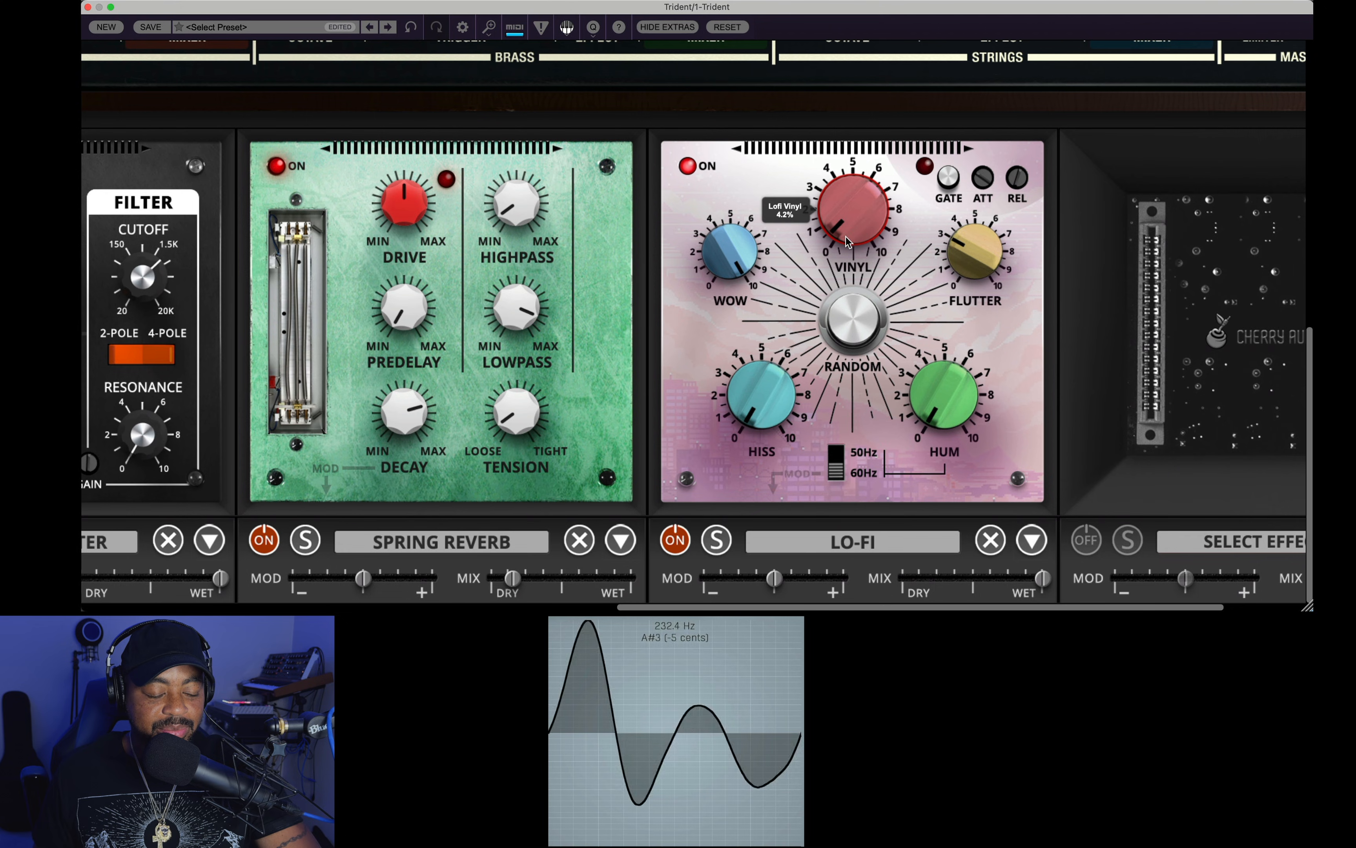
pyautogui.moveTo(975, 252); pyautogui.dragTo(996, 12)
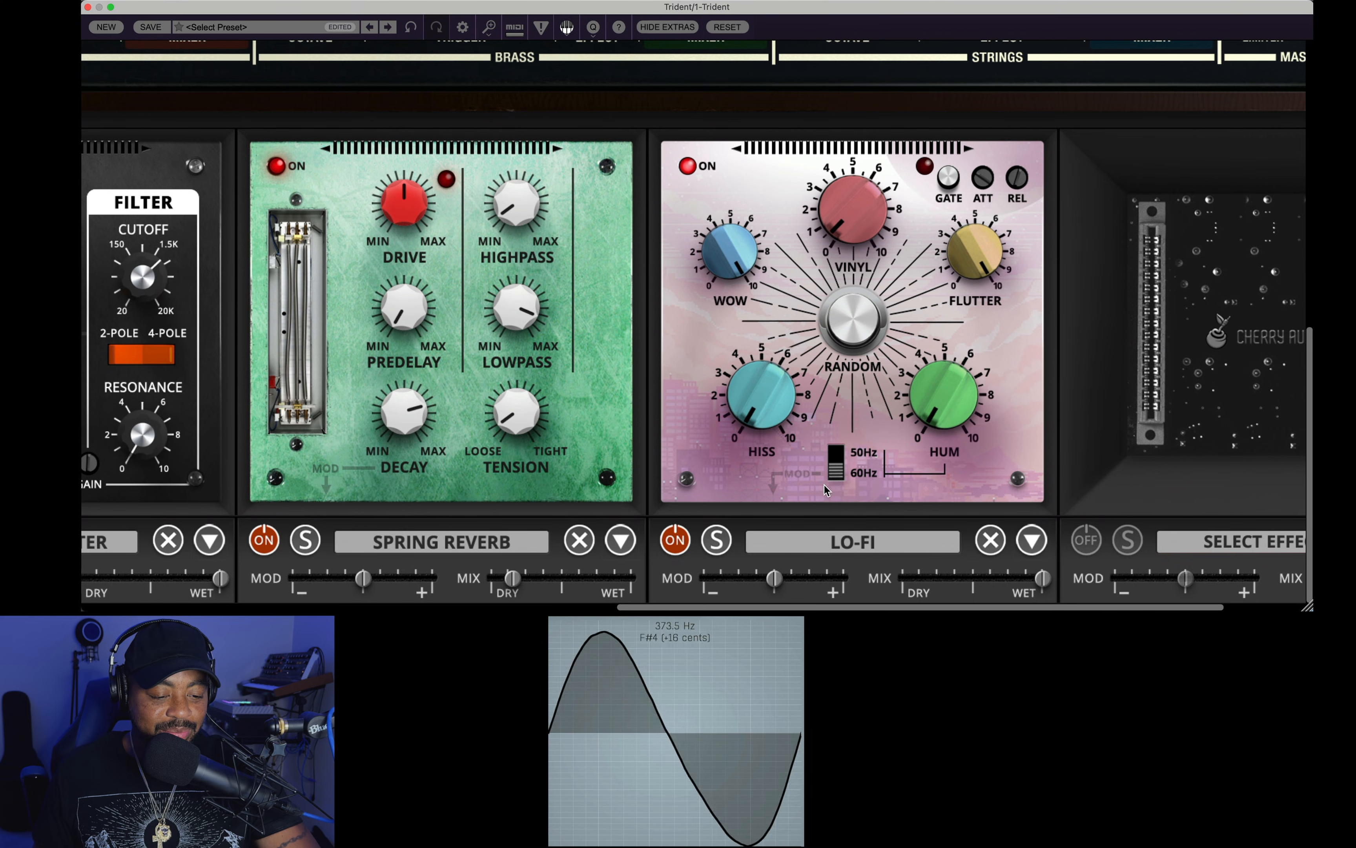
pyautogui.click(845, 453)
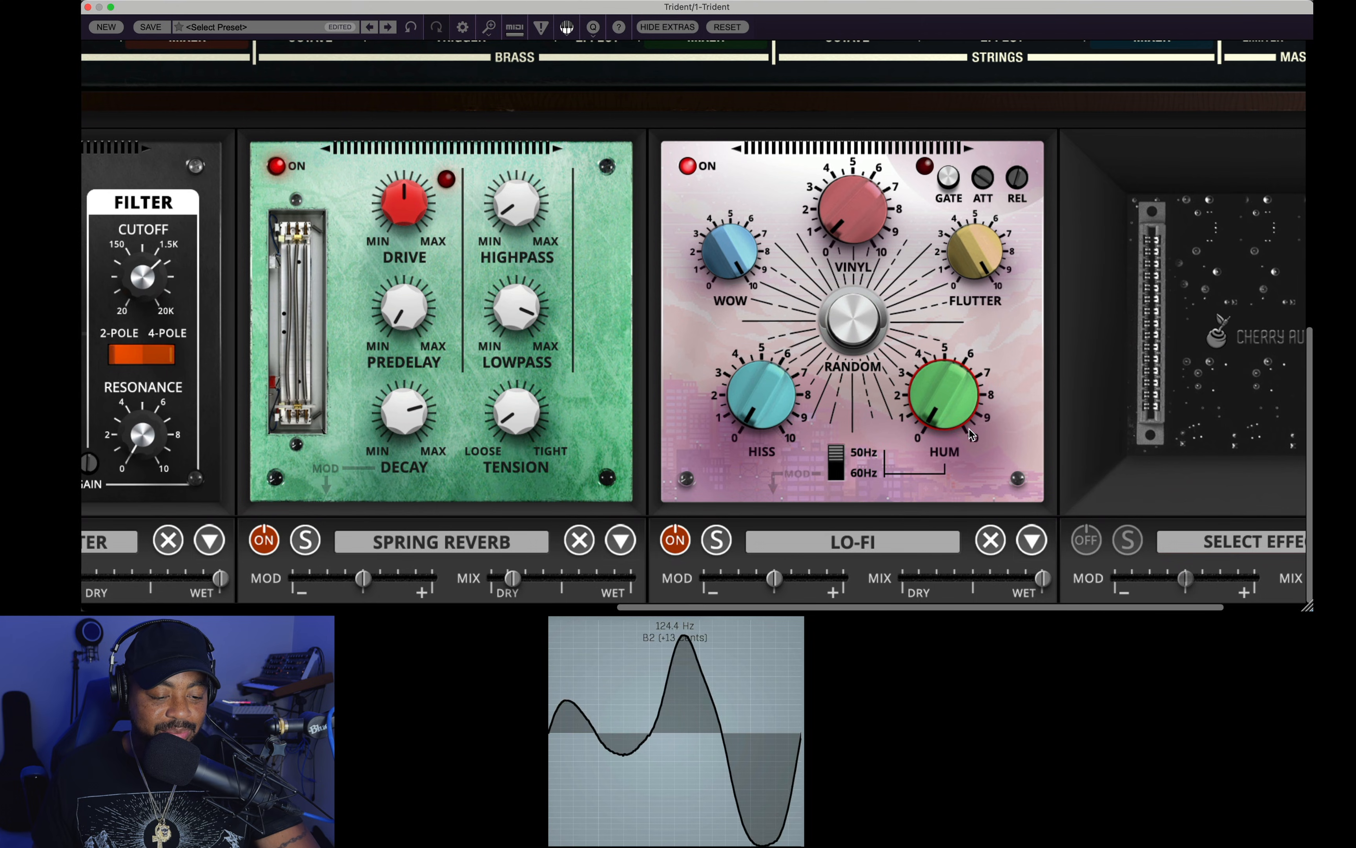
pyautogui.moveTo(970, 422); pyautogui.dragTo(970, 419)
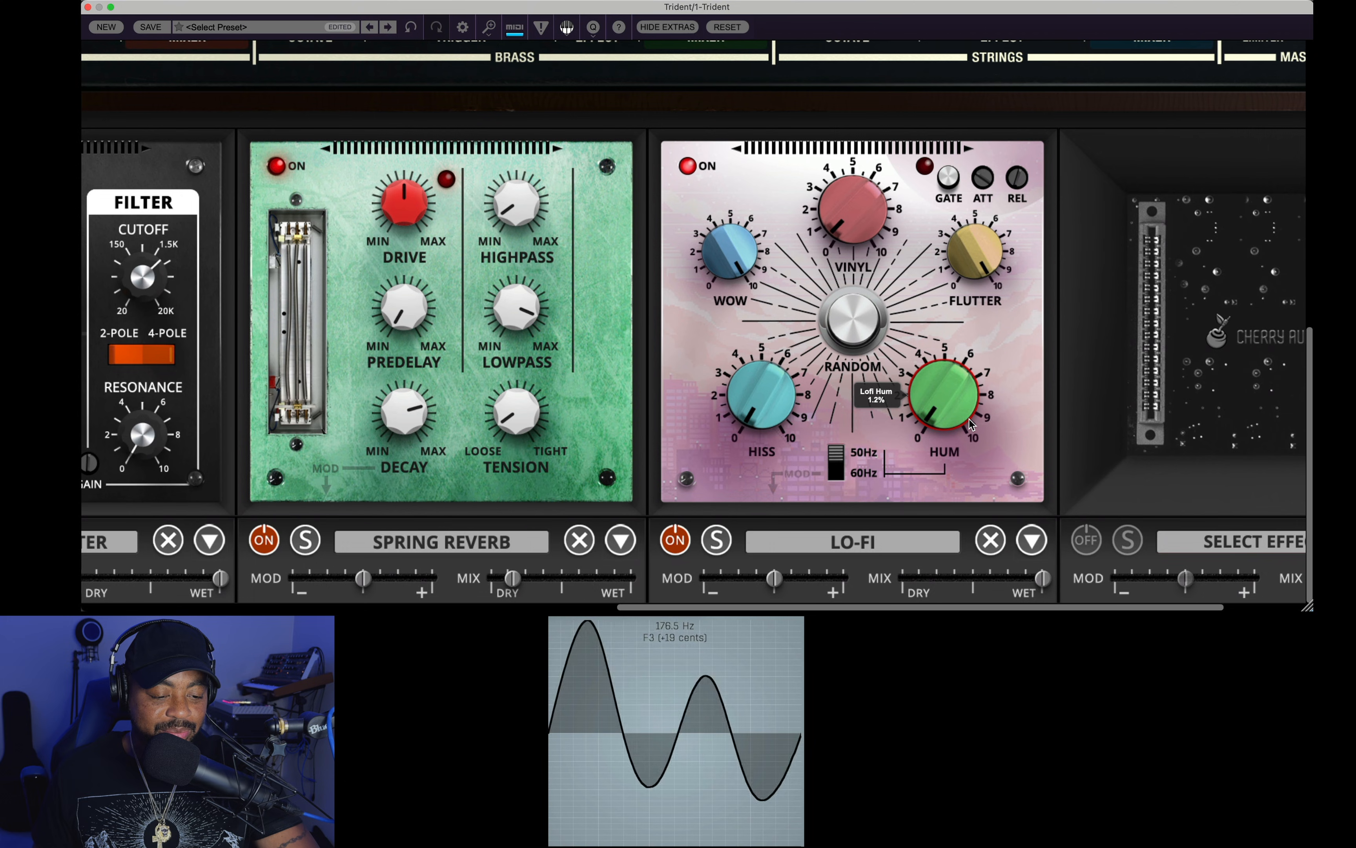
# - Turn the Lo-Fi vinyl down to minimum and set the effect's mix about halfway between dry and wet
pyautogui.moveTo(854, 197); pyautogui.dragTo(861, 227)
pyautogui.click(759, 375)
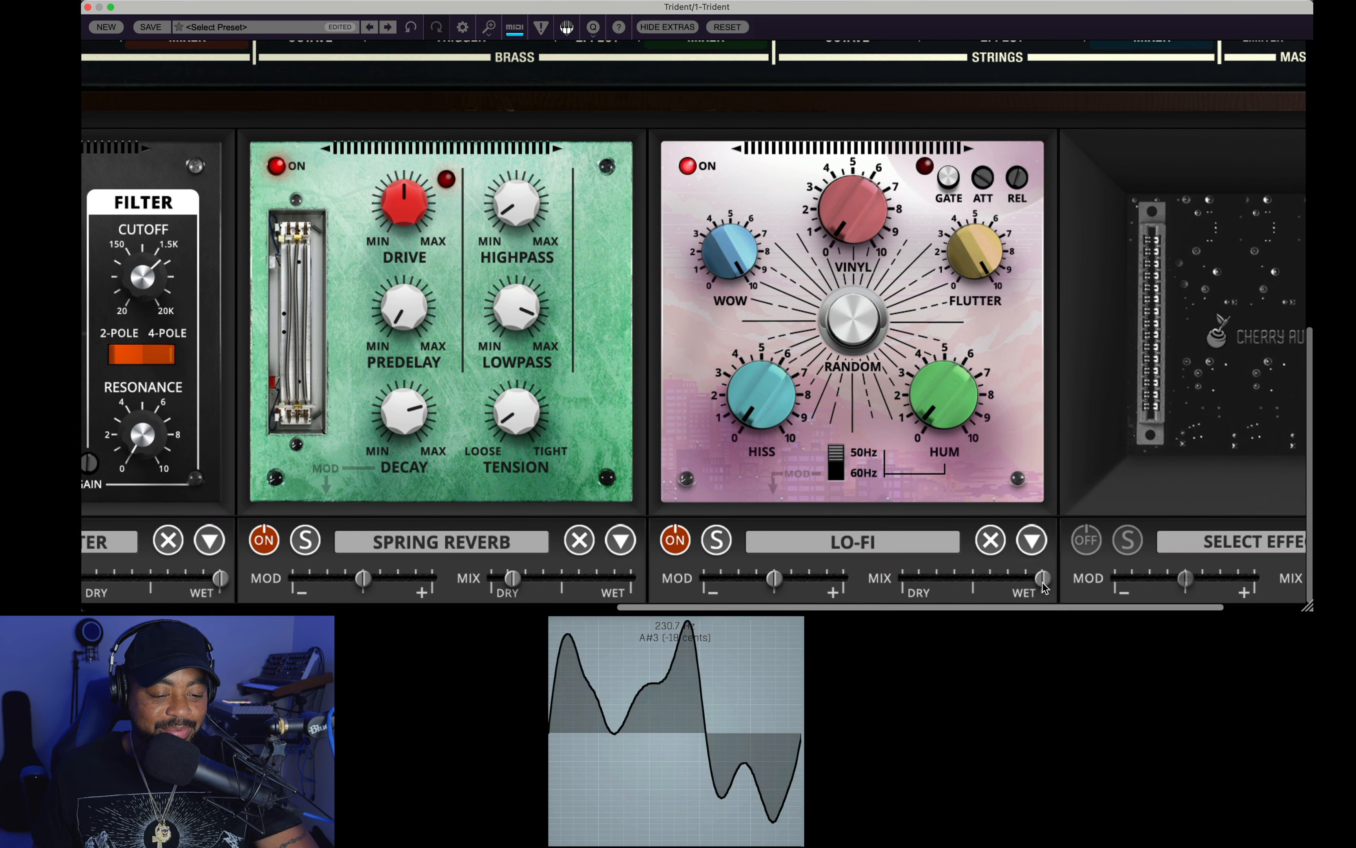
pyautogui.moveTo(1042, 579); pyautogui.dragTo(866, 596)
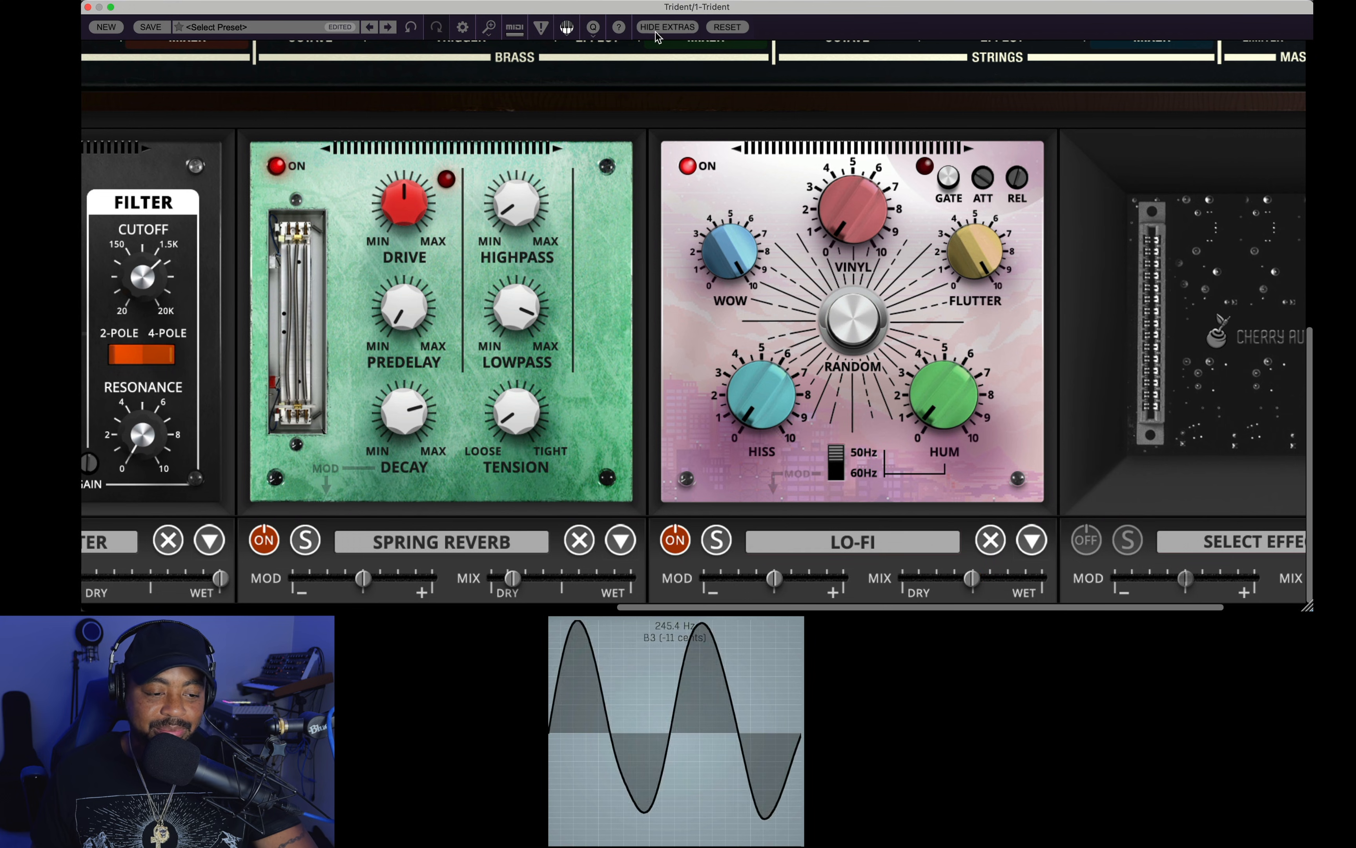
# - Sweep the synthesizer VCF cutoff to hear it through the Lo-Fi effect
pyautogui.click(726, 28)
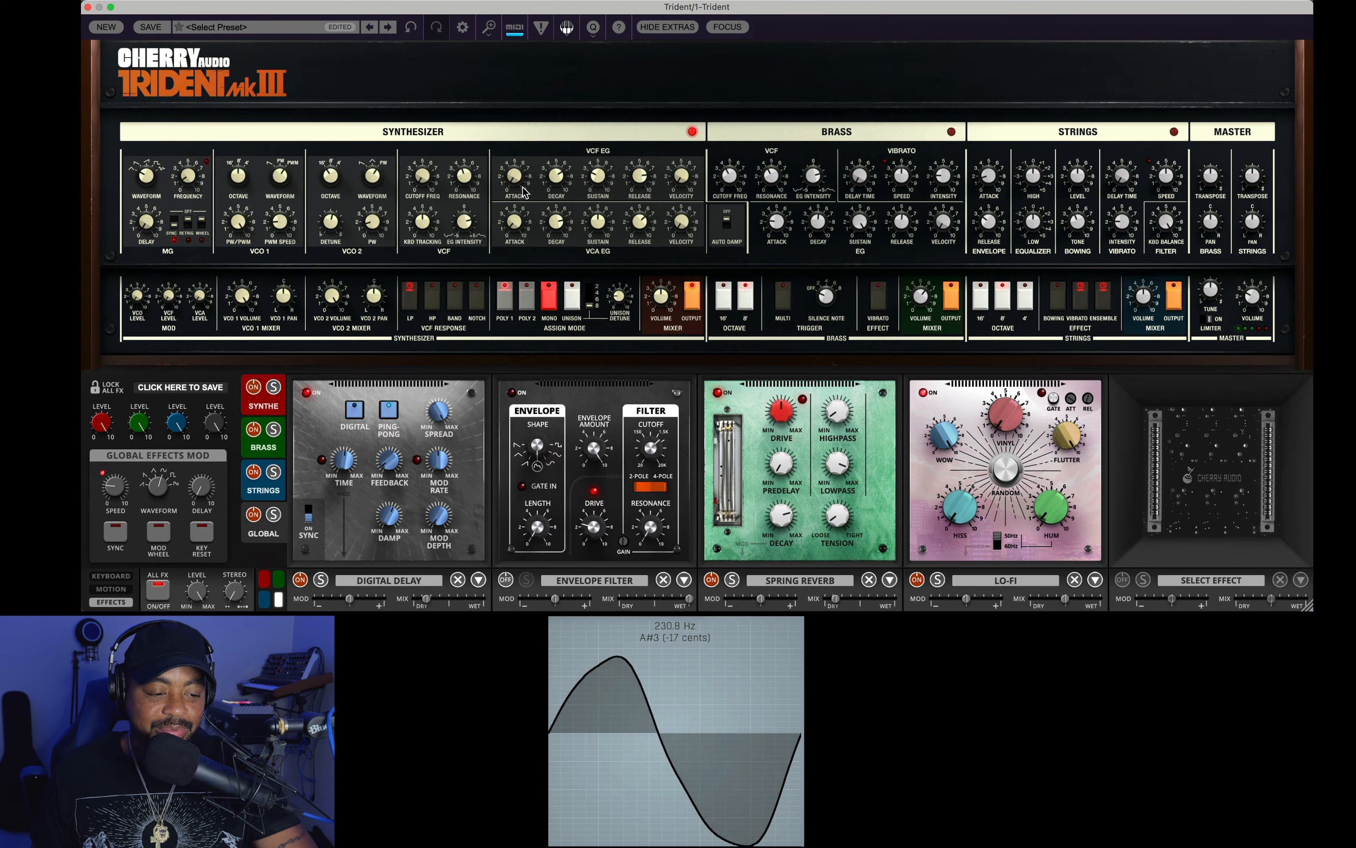
pyautogui.moveTo(426, 182); pyautogui.dragTo(442, 139)
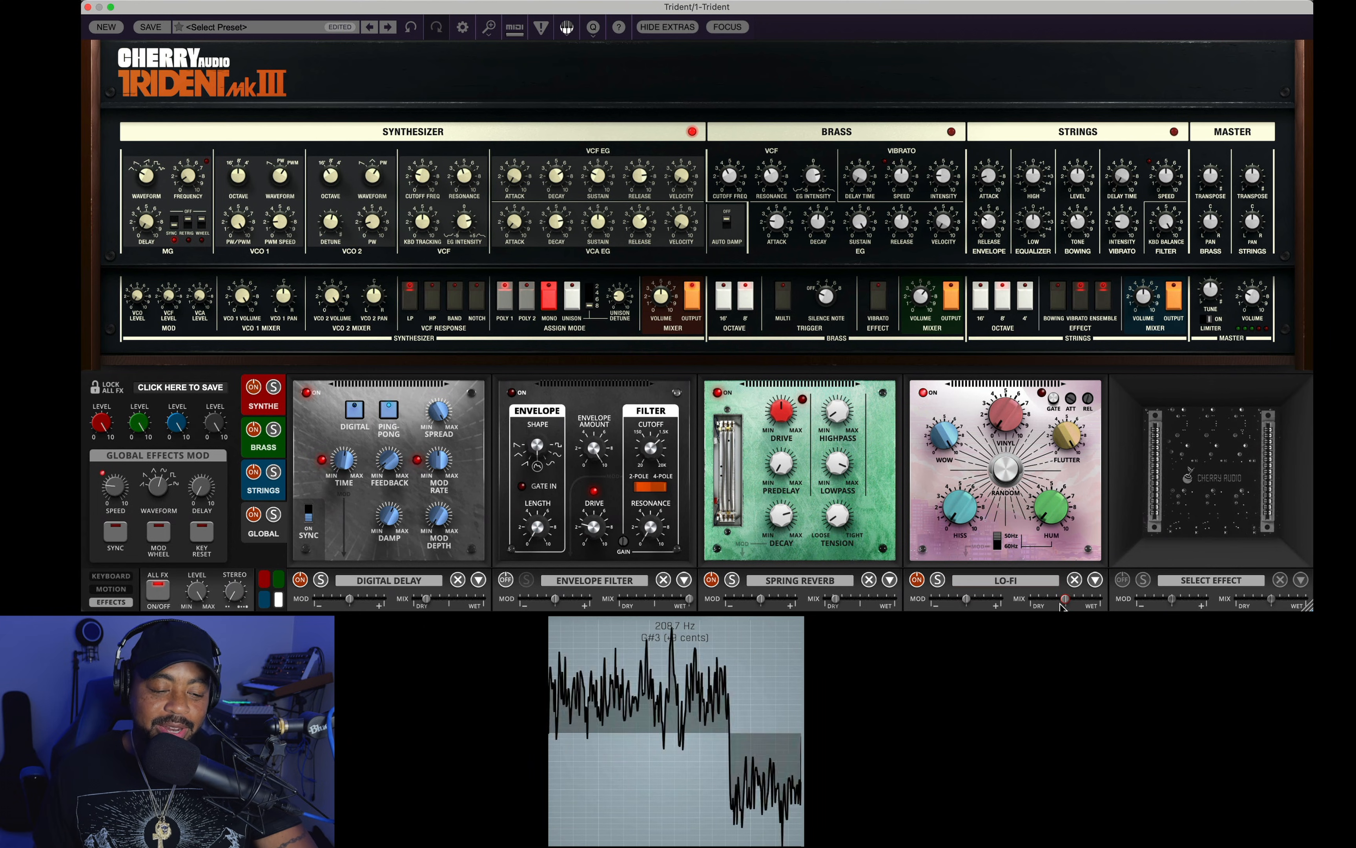
pyautogui.moveTo(1061, 606)
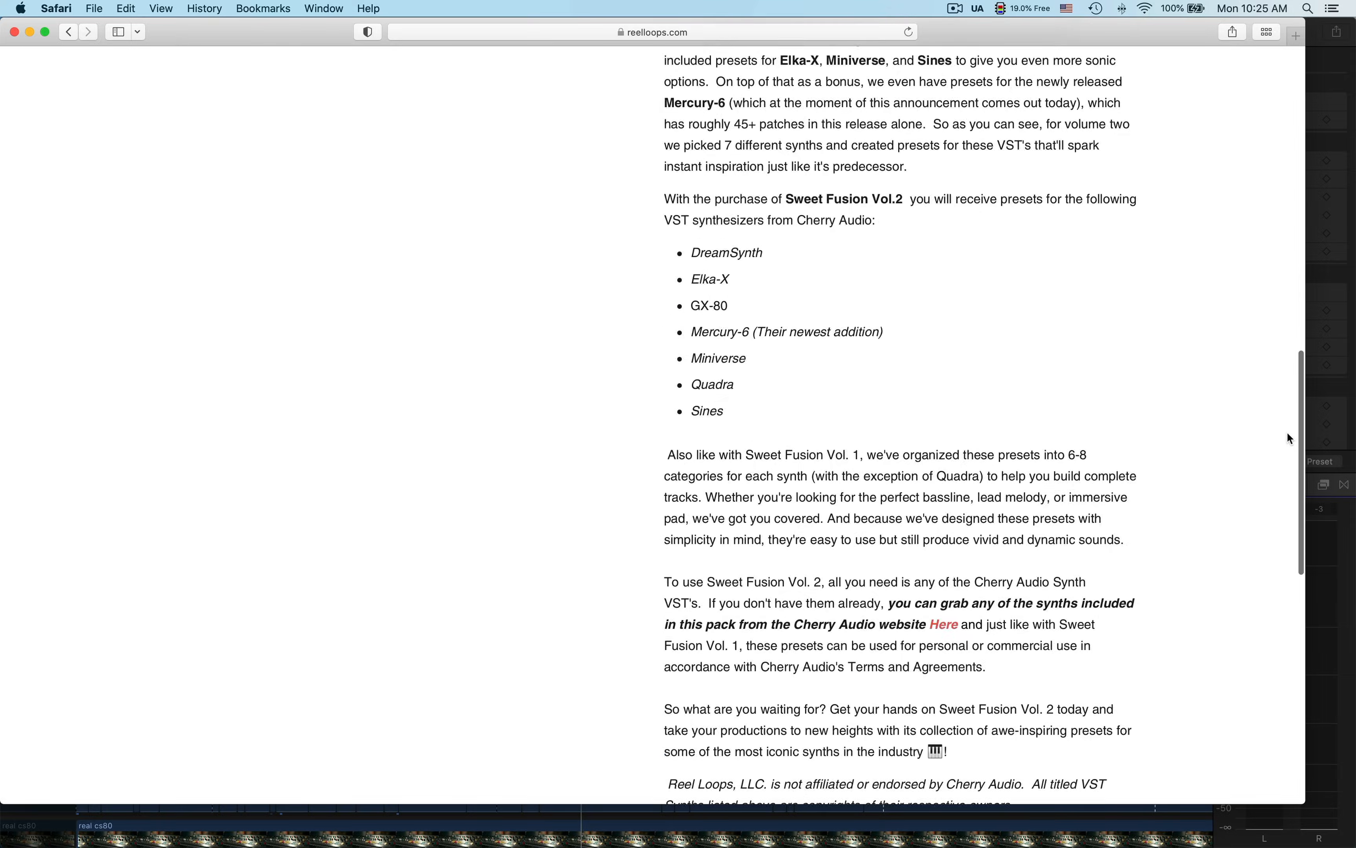
# - Look over the Sweet Fusion Vol.2 preset pack page on reelloops.com in Safari, down to the bundle offer
pyautogui.scroll(-10, 1286, 431)
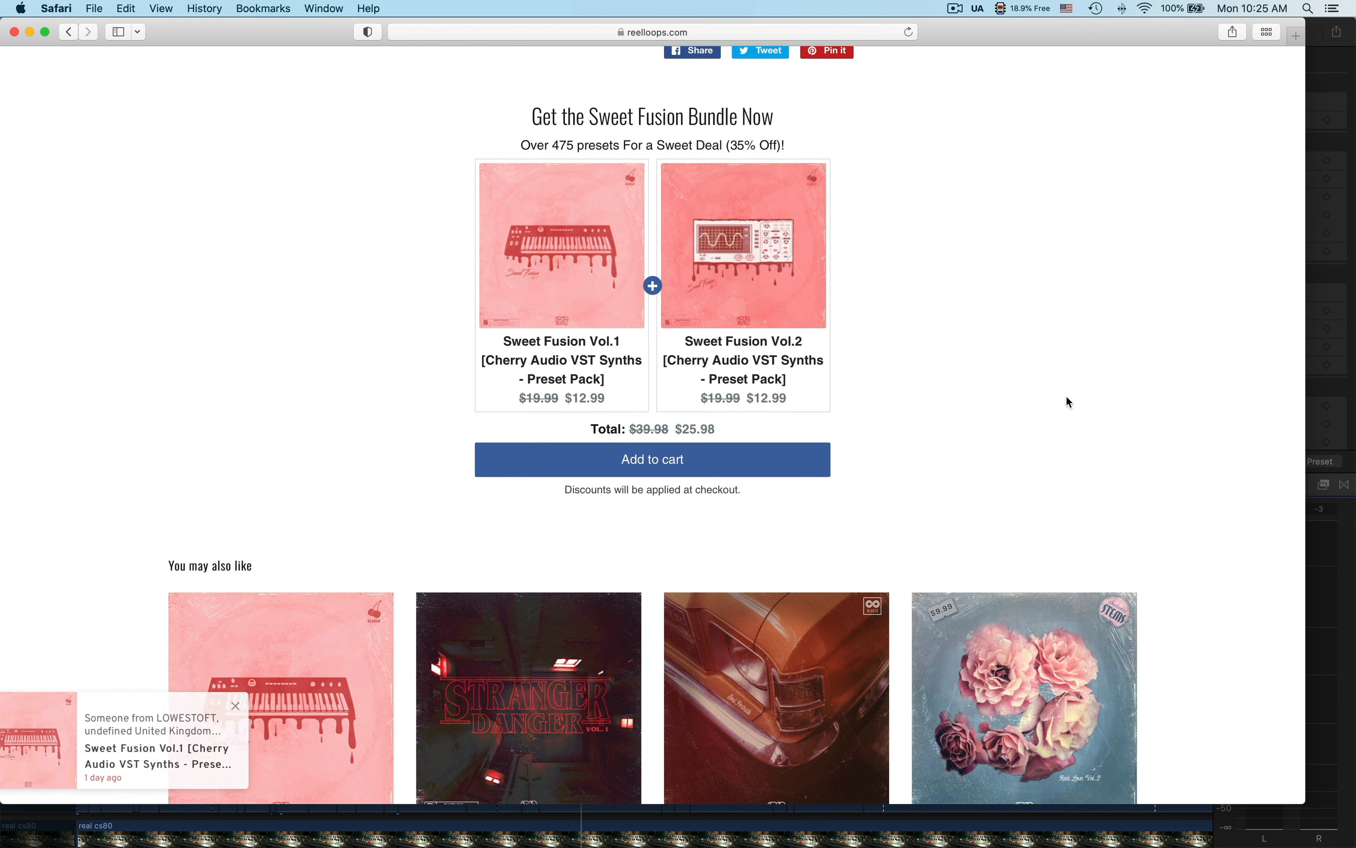
pyautogui.scroll(-1, 1067, 395)
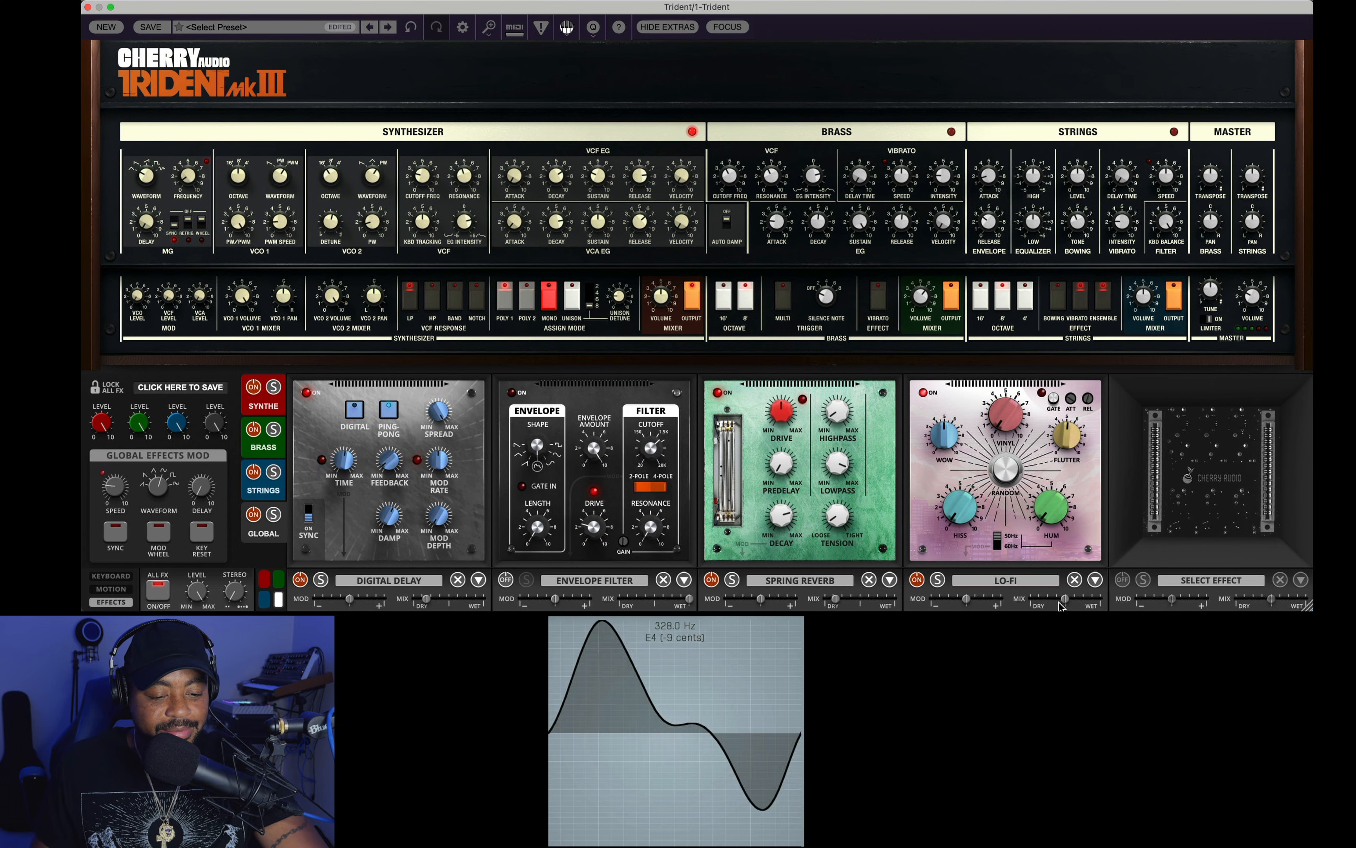
# - Lower the Trident's Lo-Fi mix further toward dry and raise the Digital Delay mix slightly
pyautogui.moveTo(1065, 600); pyautogui.dragTo(1025, 604)
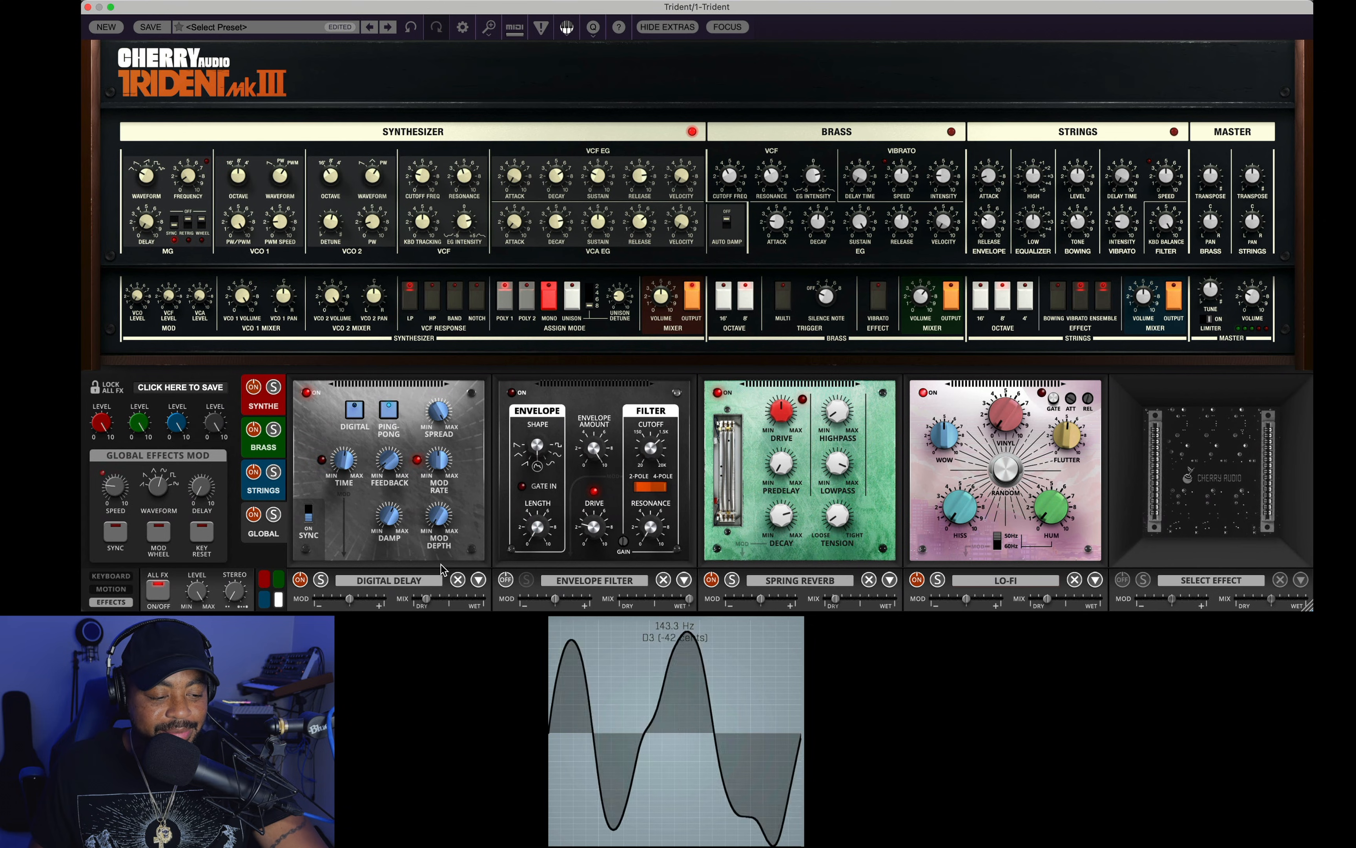
pyautogui.moveTo(430, 602); pyautogui.dragTo(440, 605)
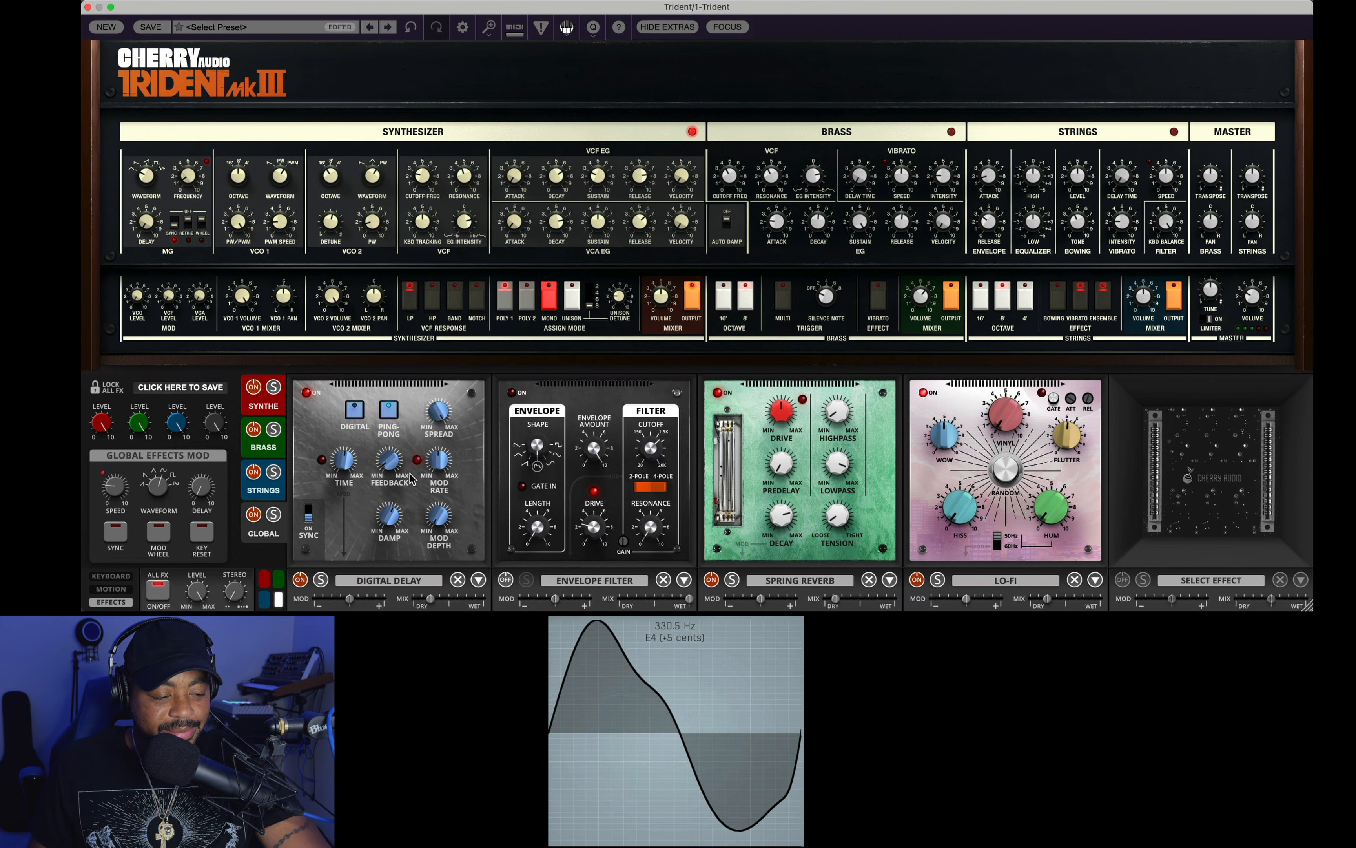
pyautogui.click(727, 27)
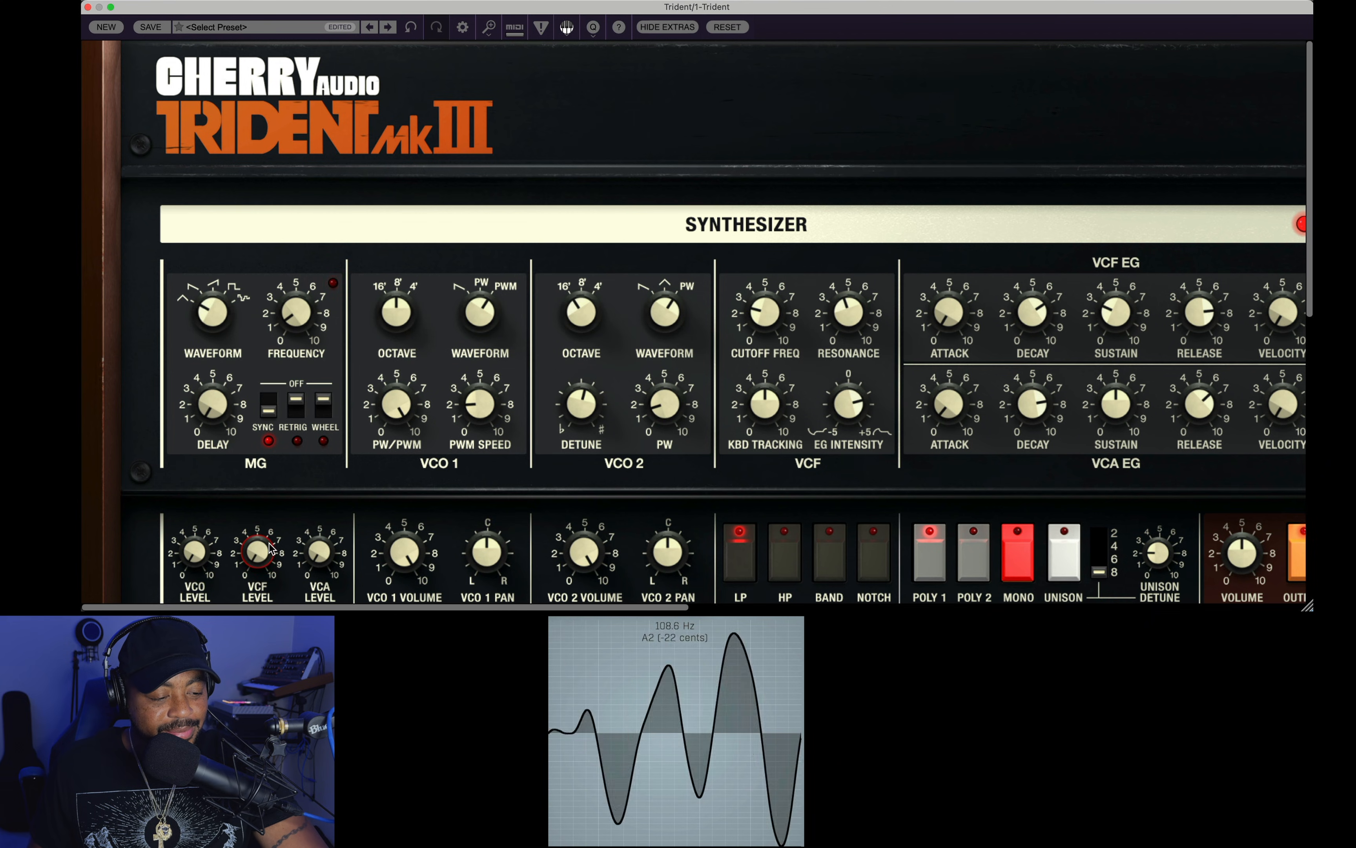
# - Adjust the synthesizer's VCF modulation level and raise the MG frequency to about 4.5
pyautogui.moveTo(268, 543); pyautogui.dragTo(266, 369)
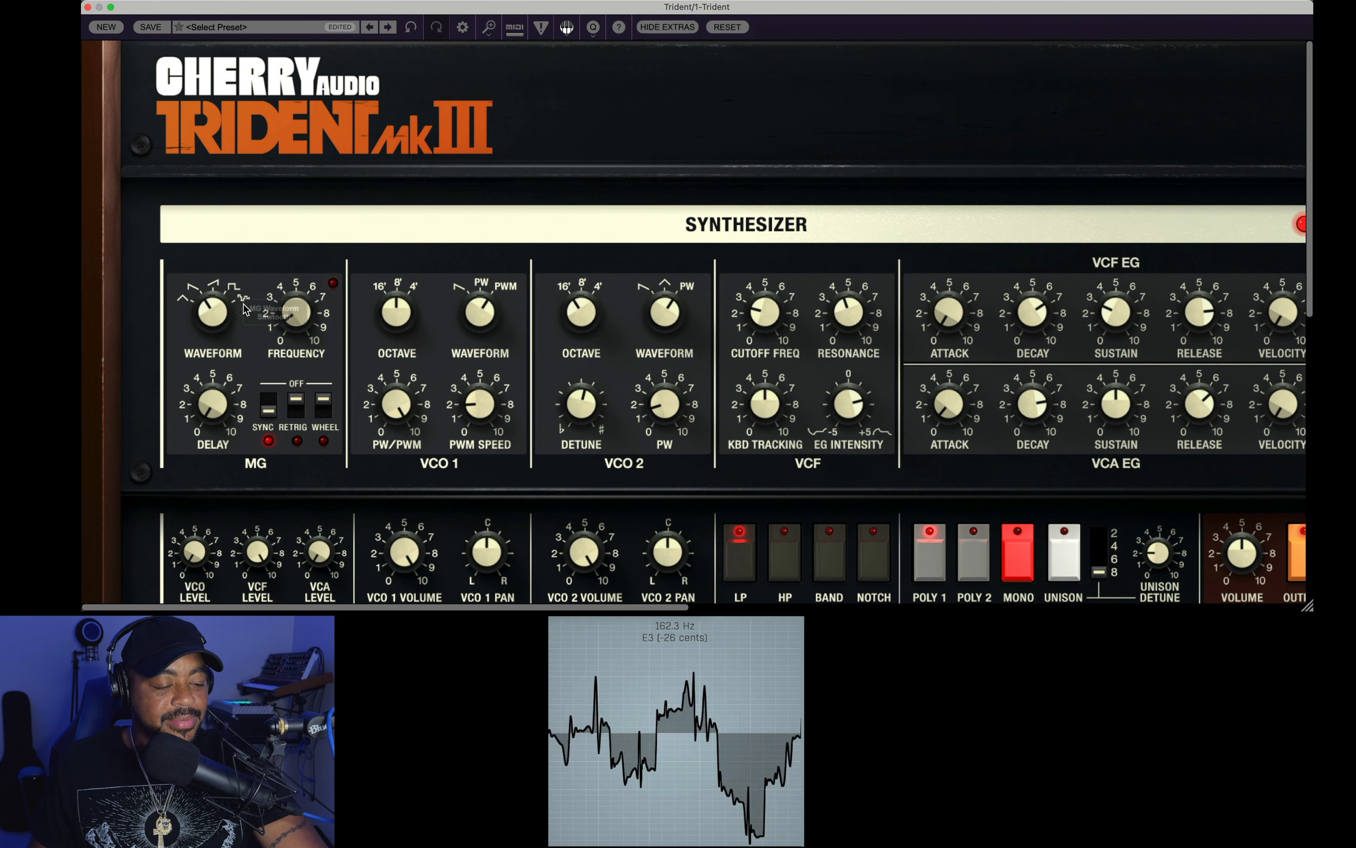
pyautogui.moveTo(301, 322); pyautogui.dragTo(304, 264)
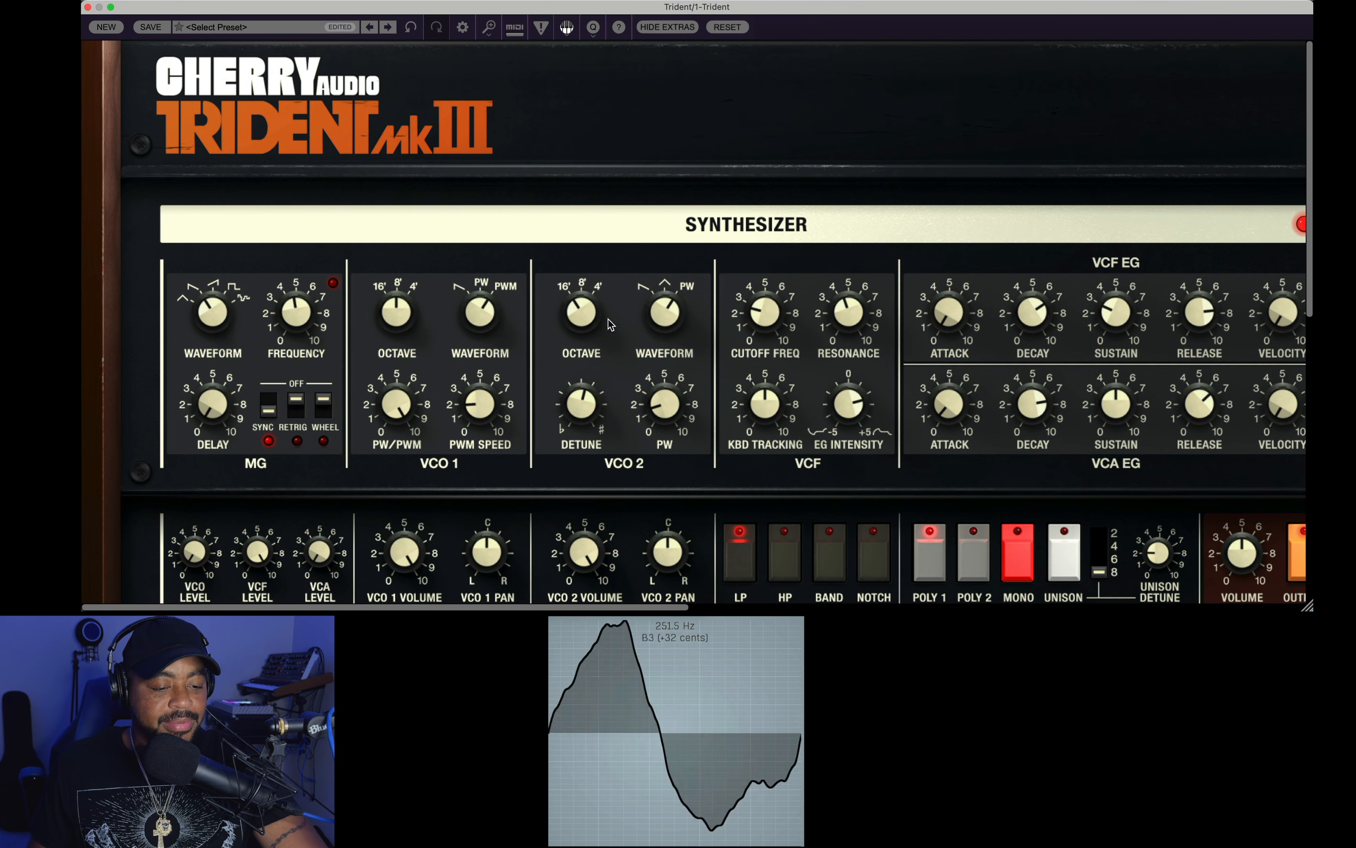
# - Sweep the synthesizer VCF controls, setting the resonance to 0% and the cutoff frequency to about 65 Hz
pyautogui.moveTo(832, 318); pyautogui.dragTo(777, 306)
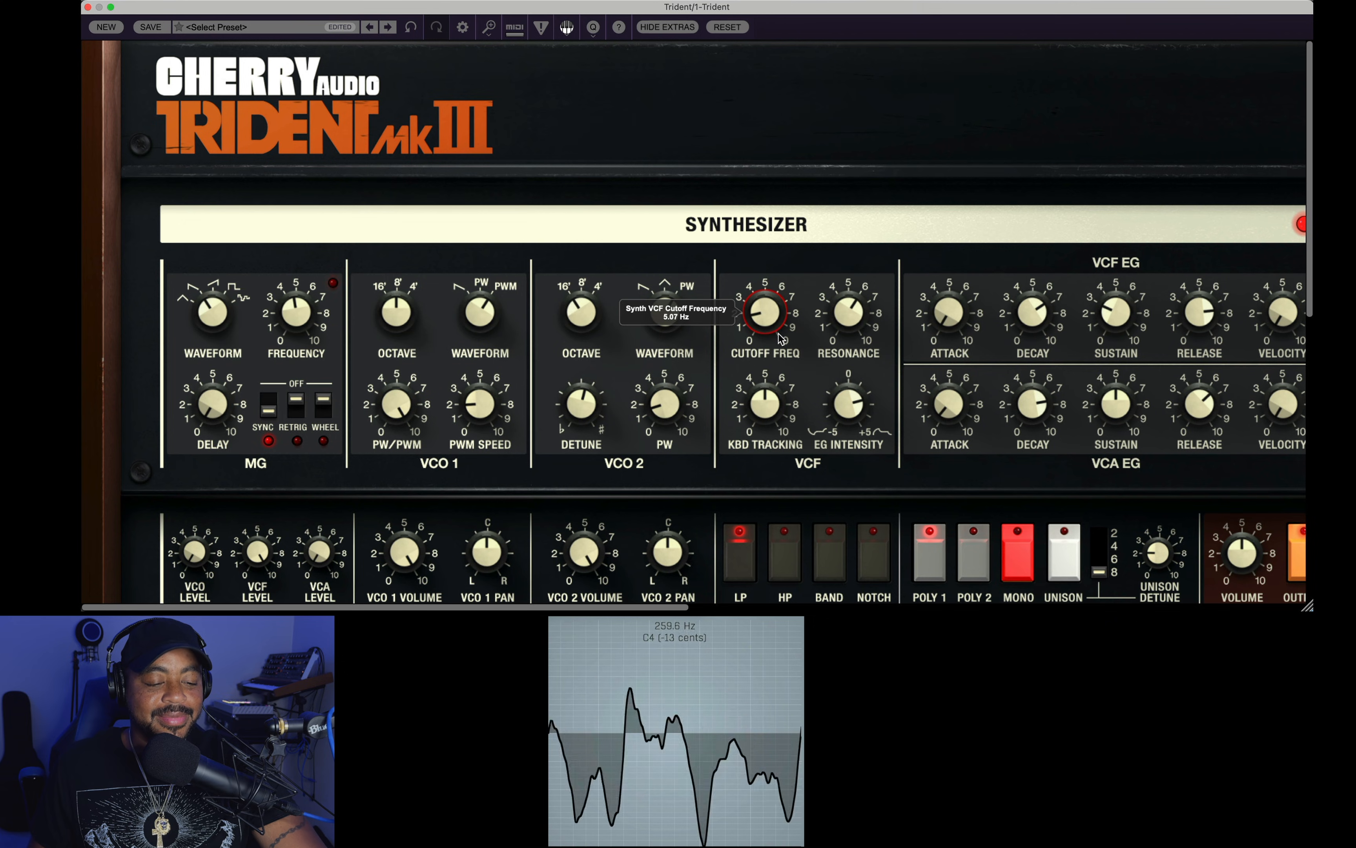
pyautogui.moveTo(310, 322); pyautogui.dragTo(313, 331)
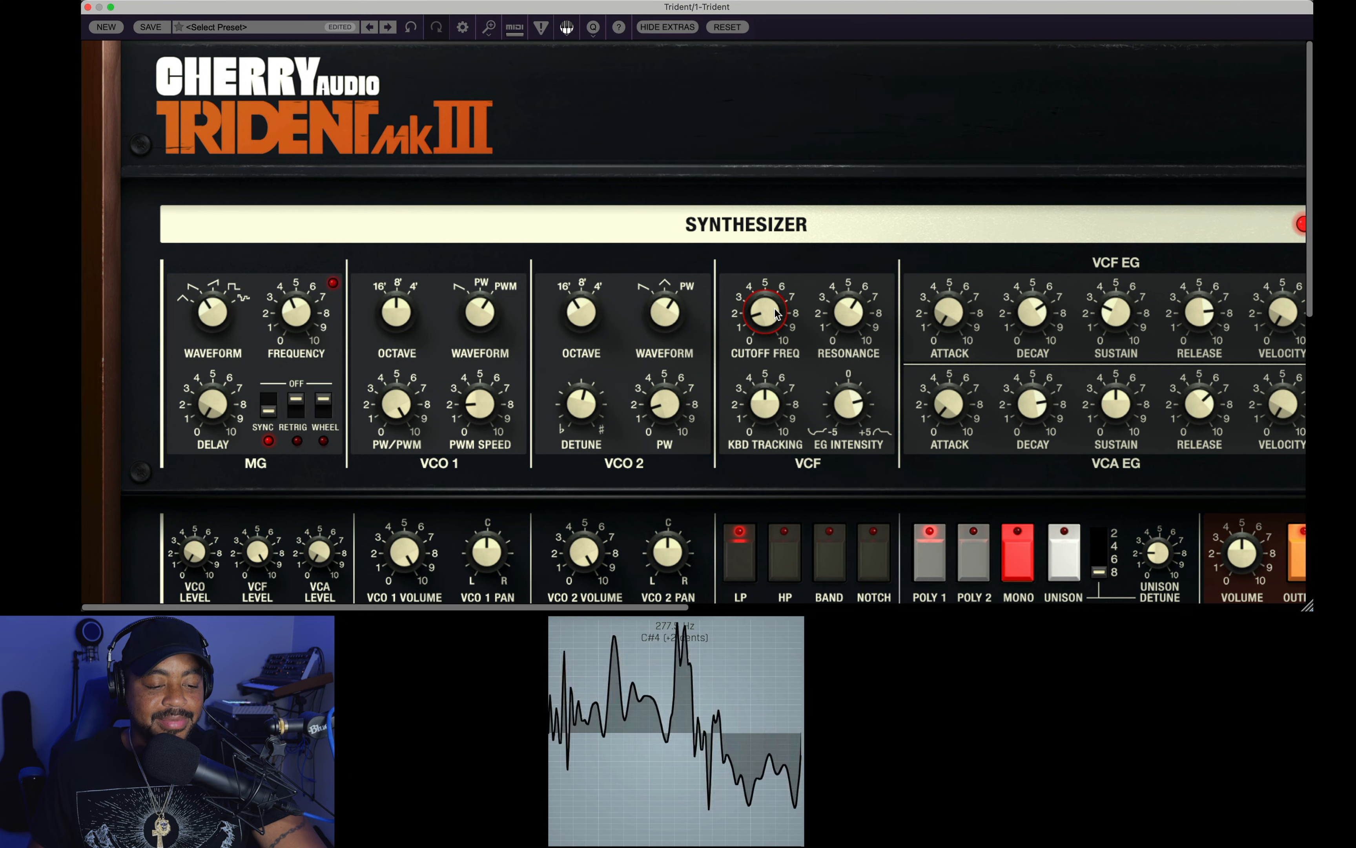
pyautogui.moveTo(848, 313); pyautogui.dragTo(837, 577)
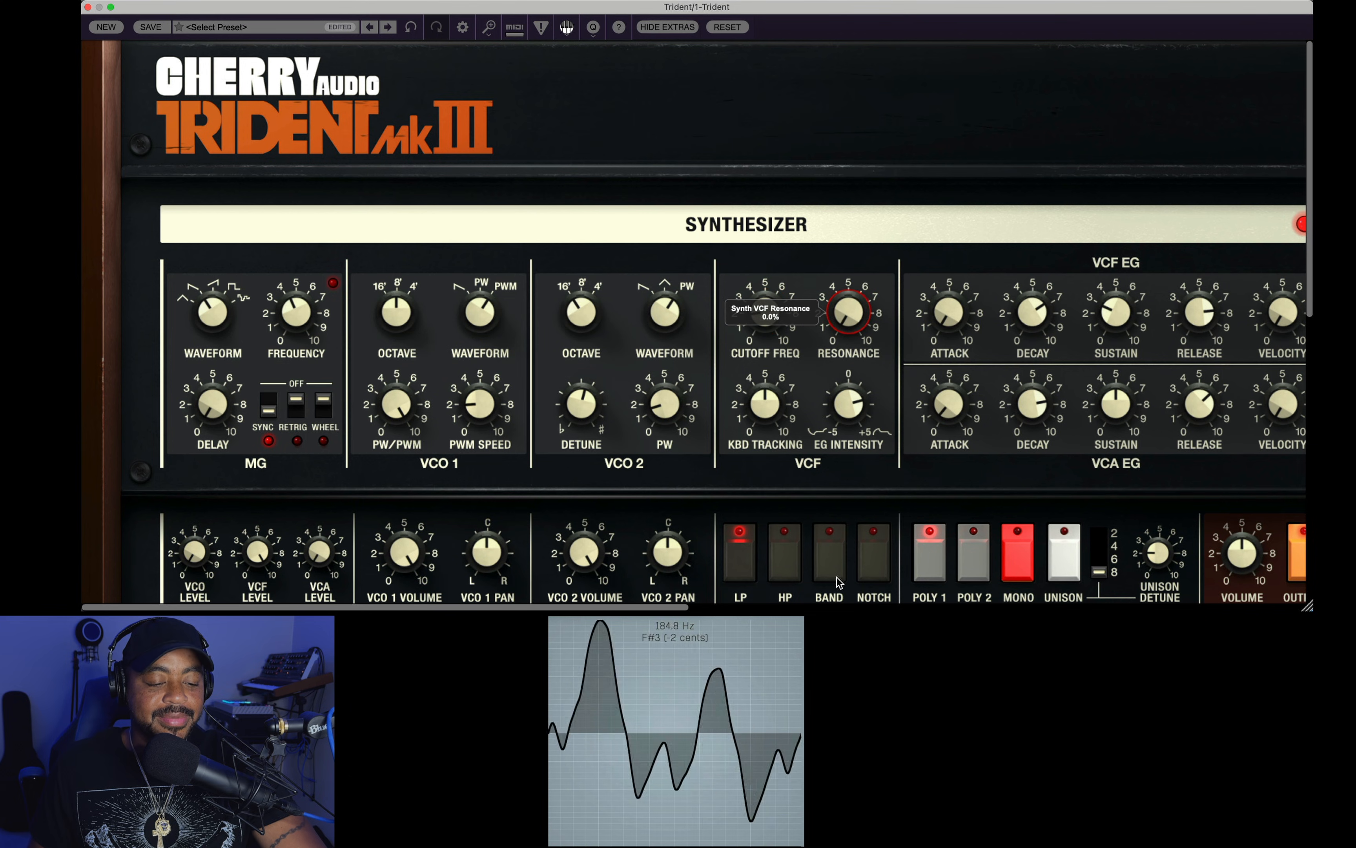
pyautogui.moveTo(759, 317); pyautogui.dragTo(785, 299)
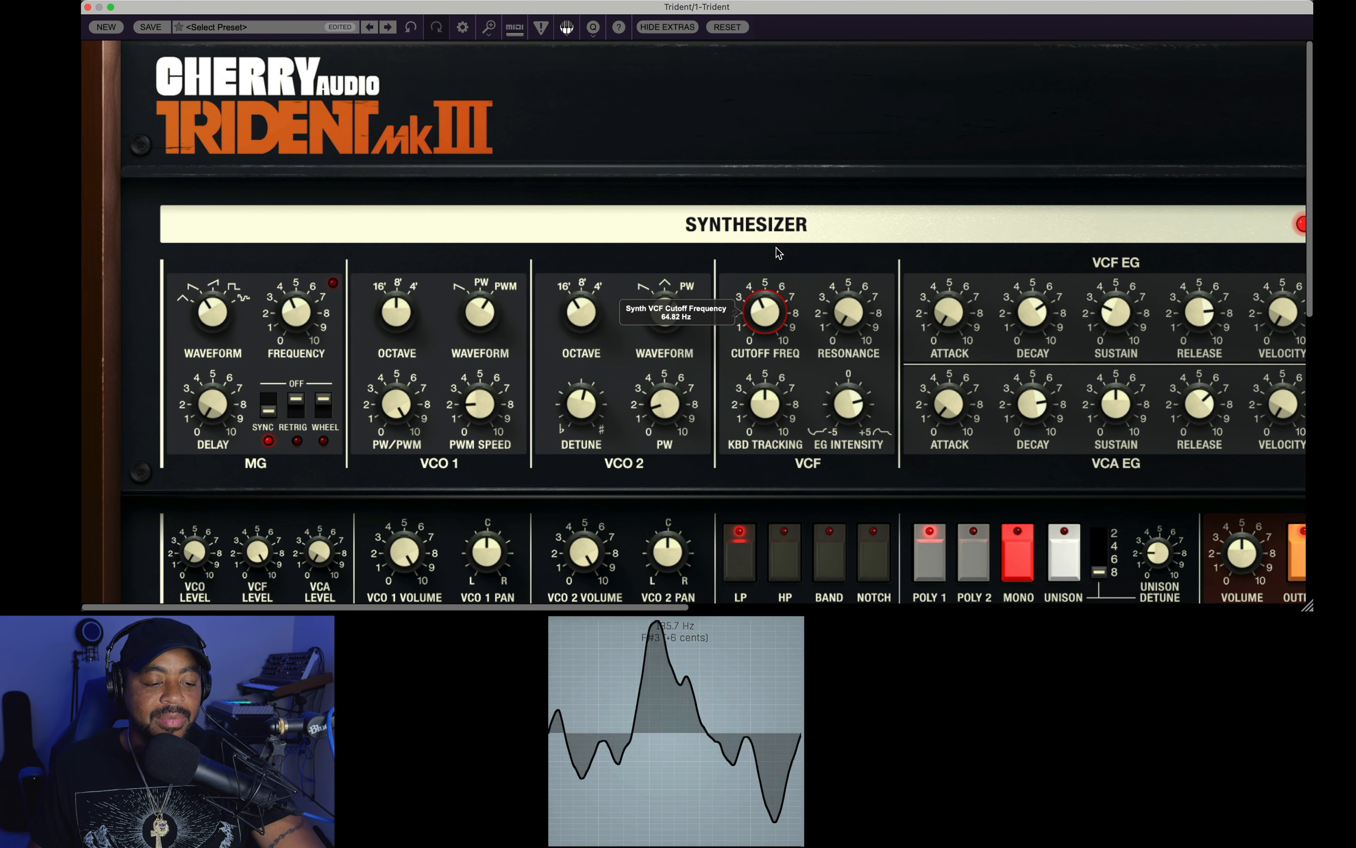
# - Lower the Spring Reverb mix slightly toward dry and switch on the Envelope Filter effect
pyautogui.click(727, 28)
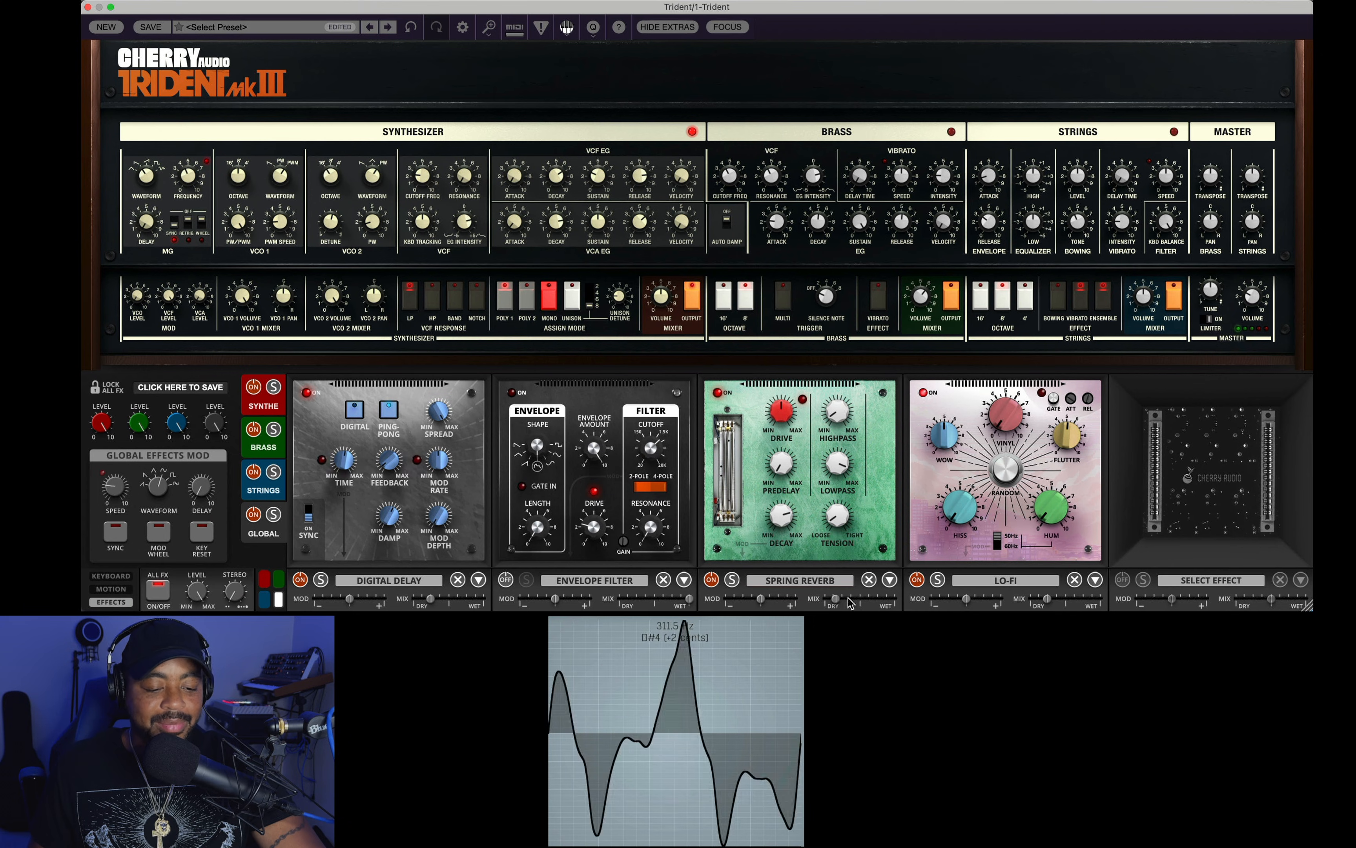
pyautogui.moveTo(838, 603); pyautogui.dragTo(836, 604)
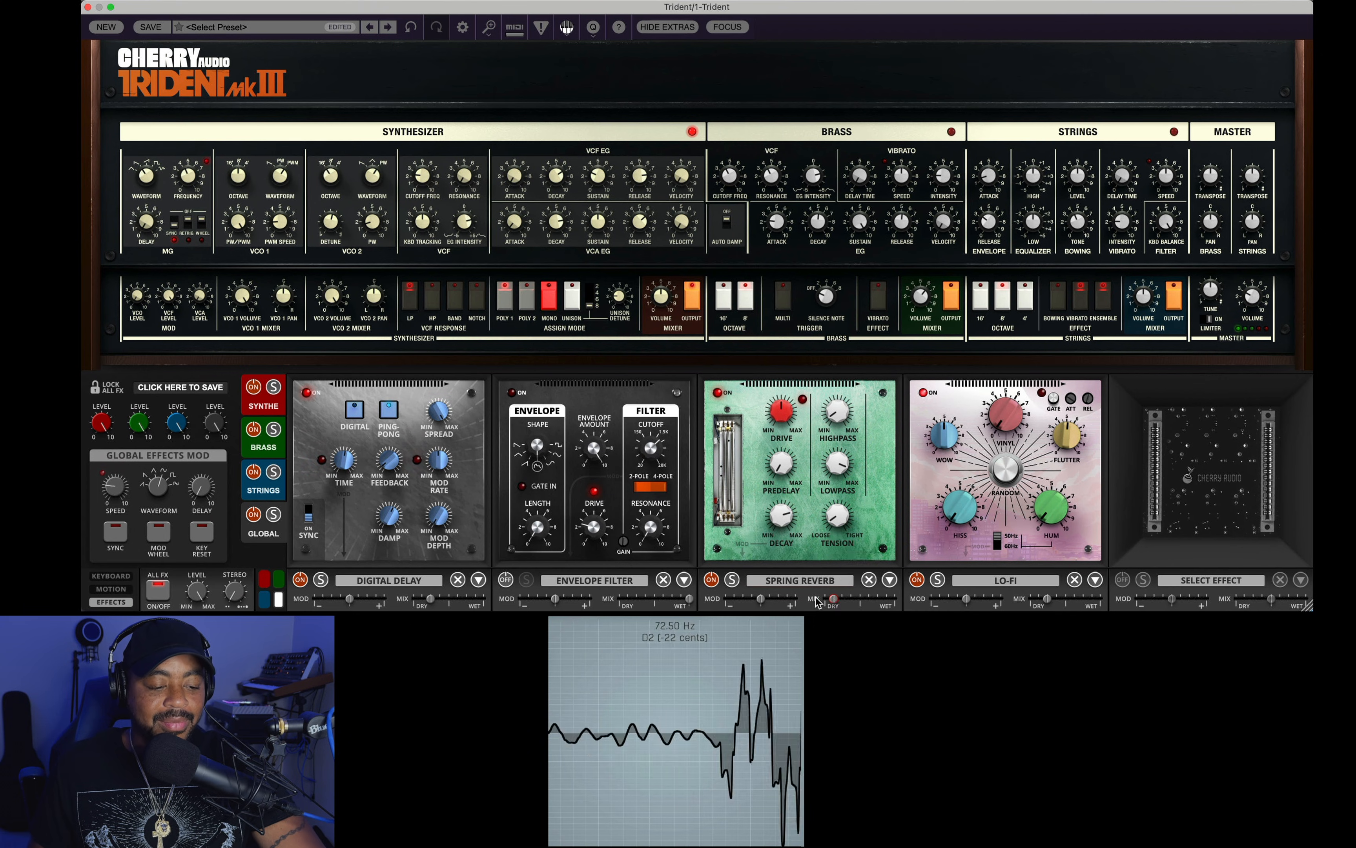
pyautogui.click(505, 579)
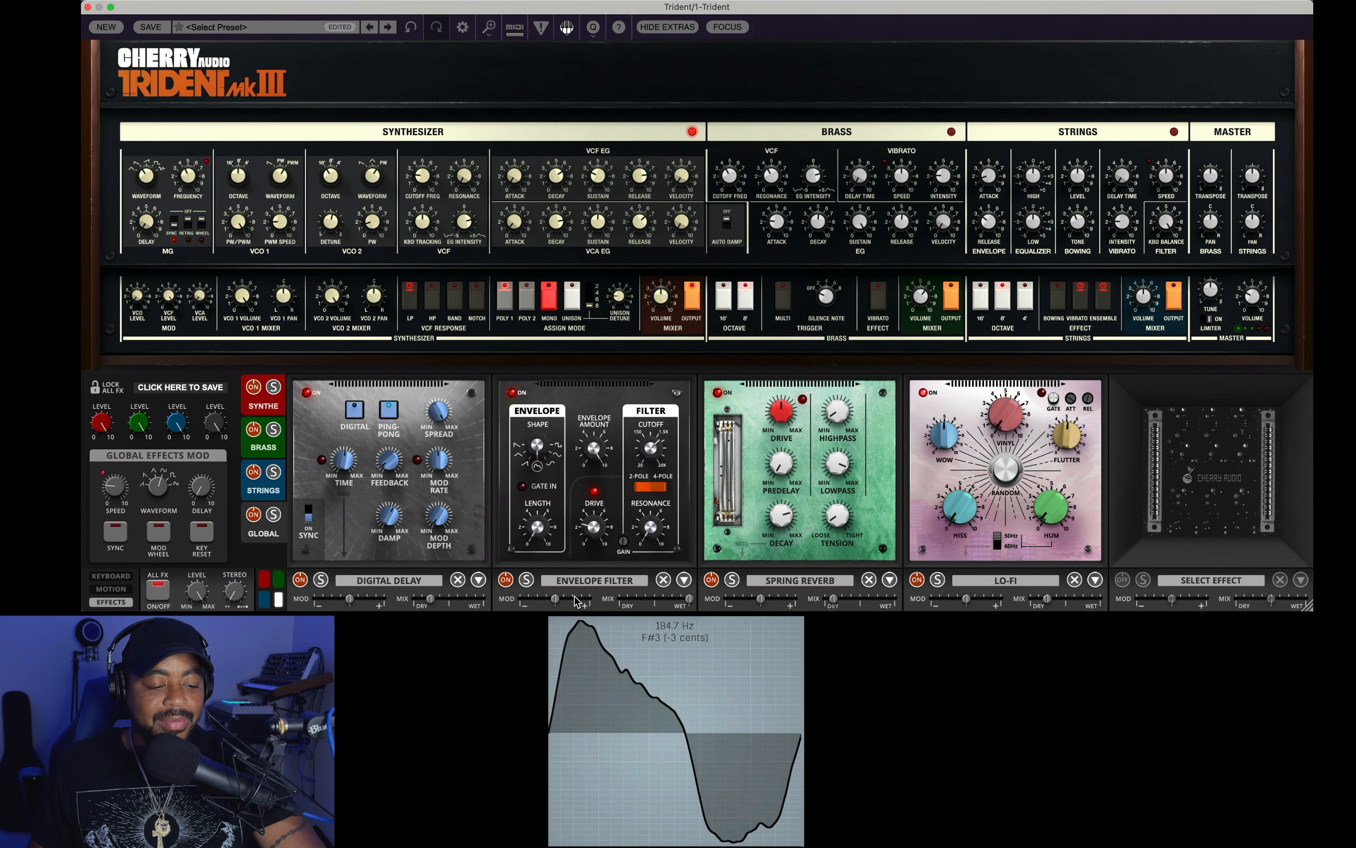
# - Adjust the Envelope Filter's cutoff and drive to hear how they shape the sound
pyautogui.moveTo(656, 457)
pyautogui.mouseDown()
pyautogui.moveTo(659, 506)
pyautogui.moveTo(655, 382)
pyautogui.moveTo(658, 455)
pyautogui.mouseUp()
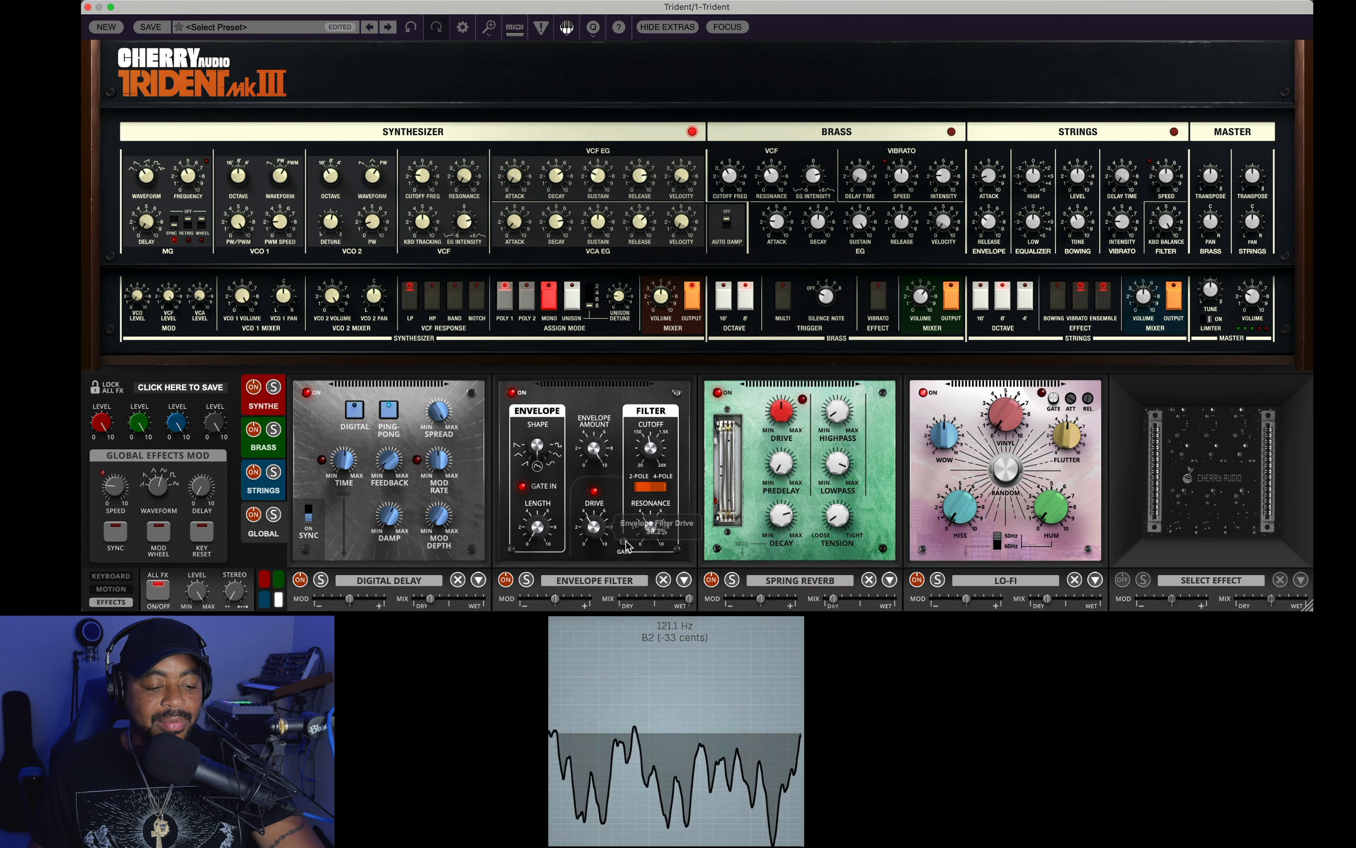
pyautogui.moveTo(627, 538); pyautogui.dragTo(619, 508)
pyautogui.moveTo(652, 438)
pyautogui.mouseDown()
pyautogui.moveTo(675, 355)
pyautogui.moveTo(681, 480)
pyautogui.moveTo(678, 434)
pyautogui.moveTo(664, 493)
pyautogui.moveTo(661, 454)
pyautogui.moveTo(651, 471)
pyautogui.moveTo(654, 411)
pyautogui.moveTo(652, 496)
pyautogui.moveTo(653, 443)
pyautogui.moveTo(639, 463)
pyautogui.mouseUp()
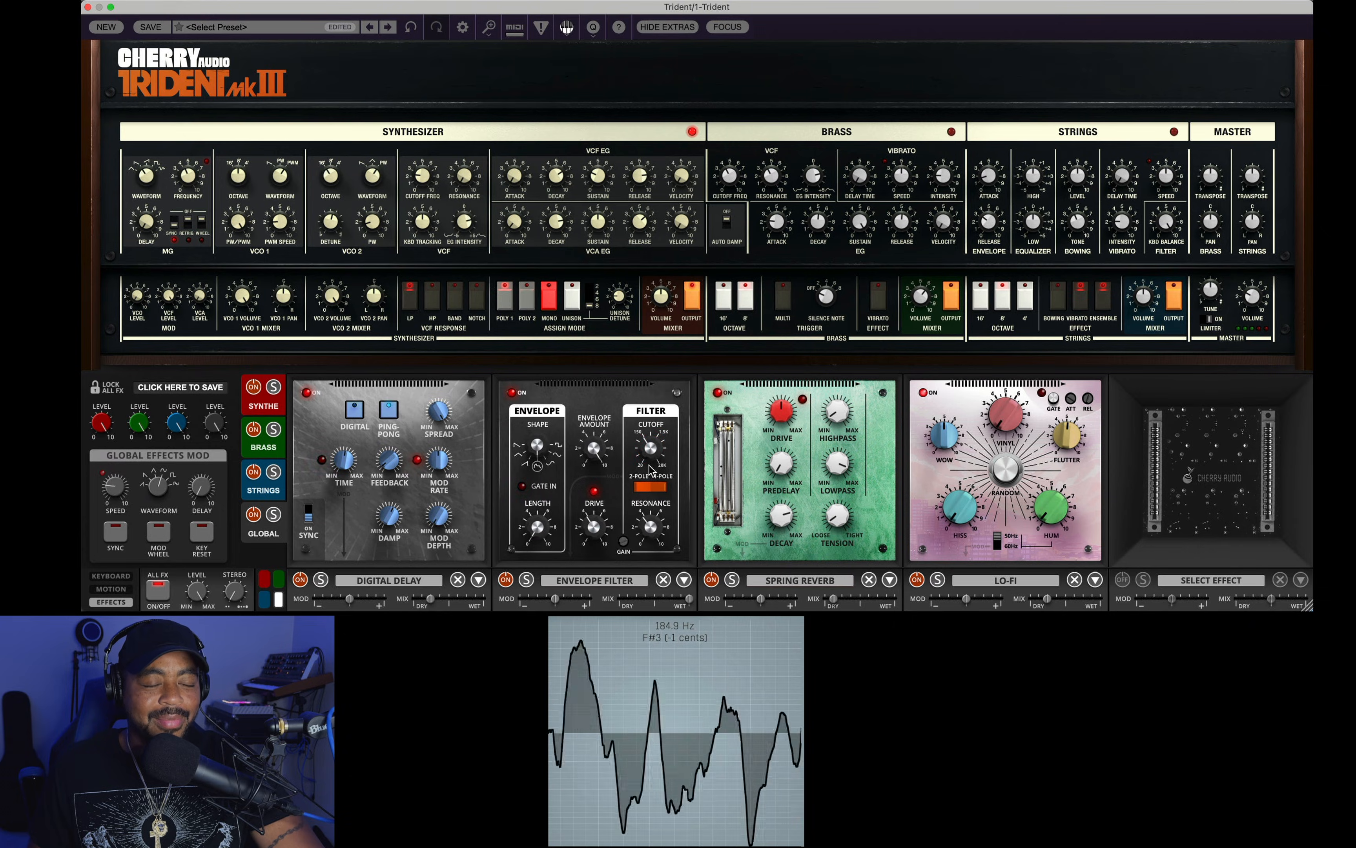